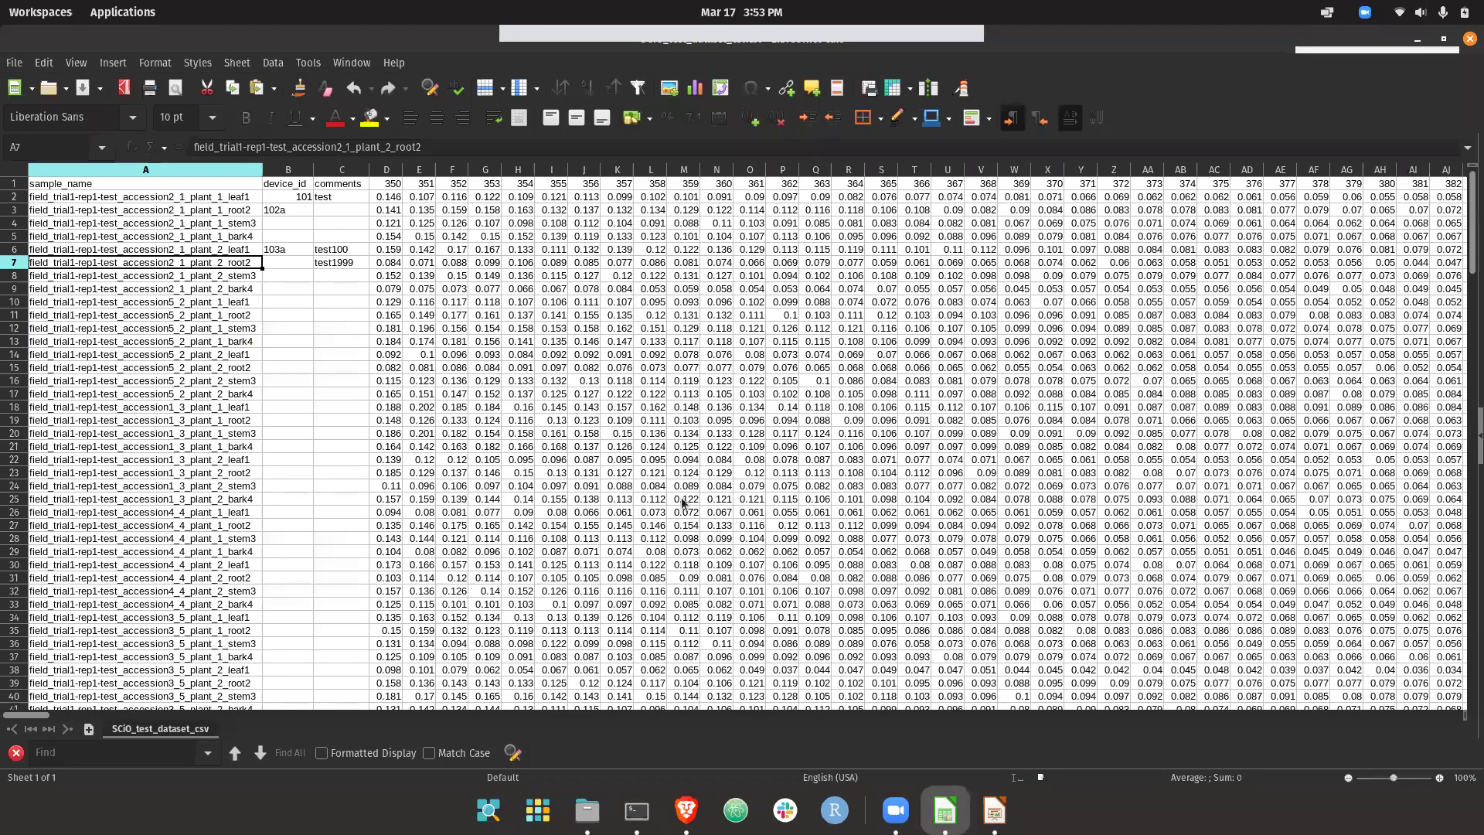
# Examine the SCiO dataset's sample names, metadata columns and the wavelength columns starting at 350.
pyautogui.click(411, 354)
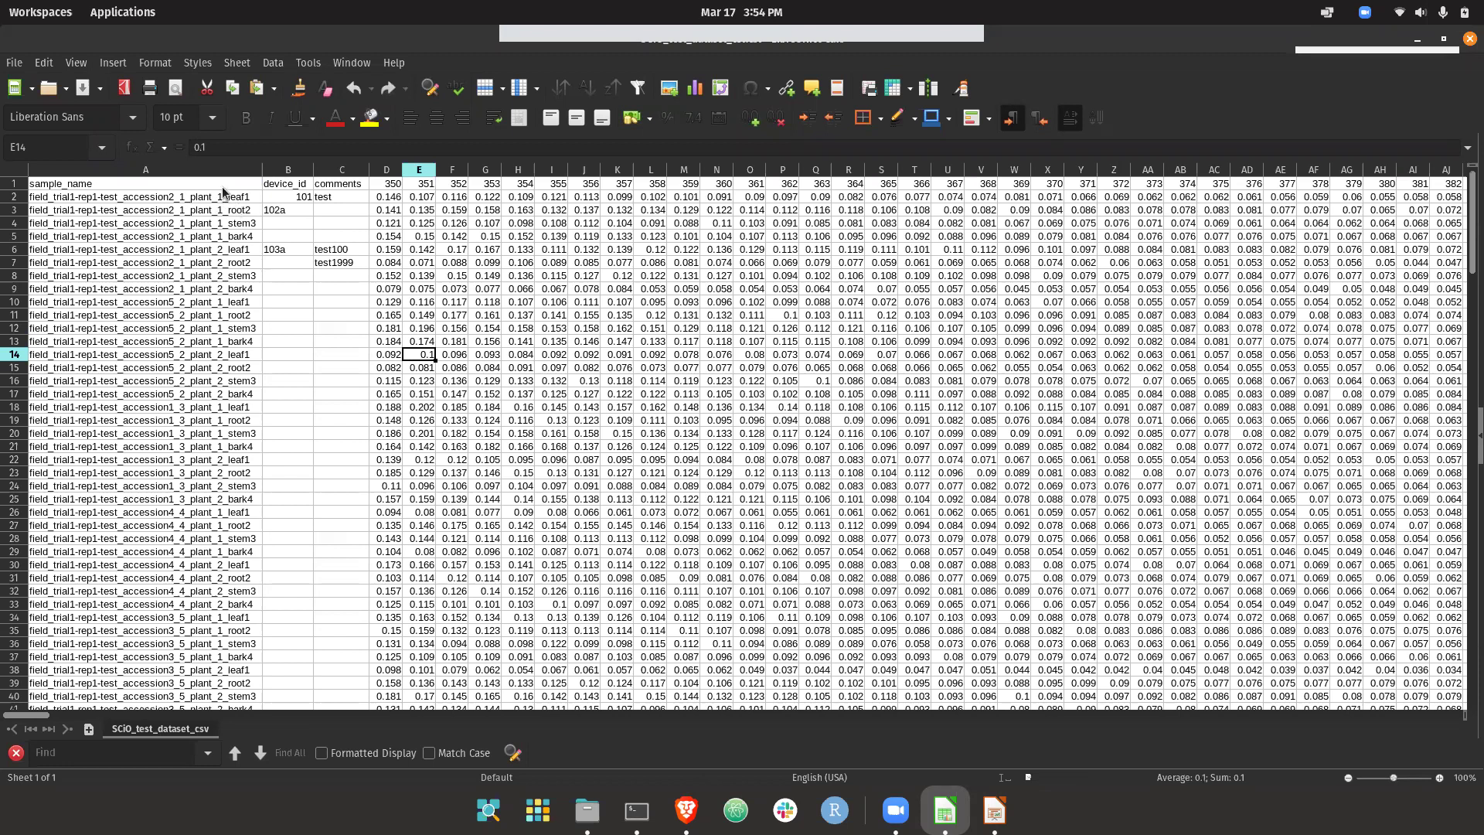
pyautogui.moveTo(225, 189); pyautogui.dragTo(230, 556)
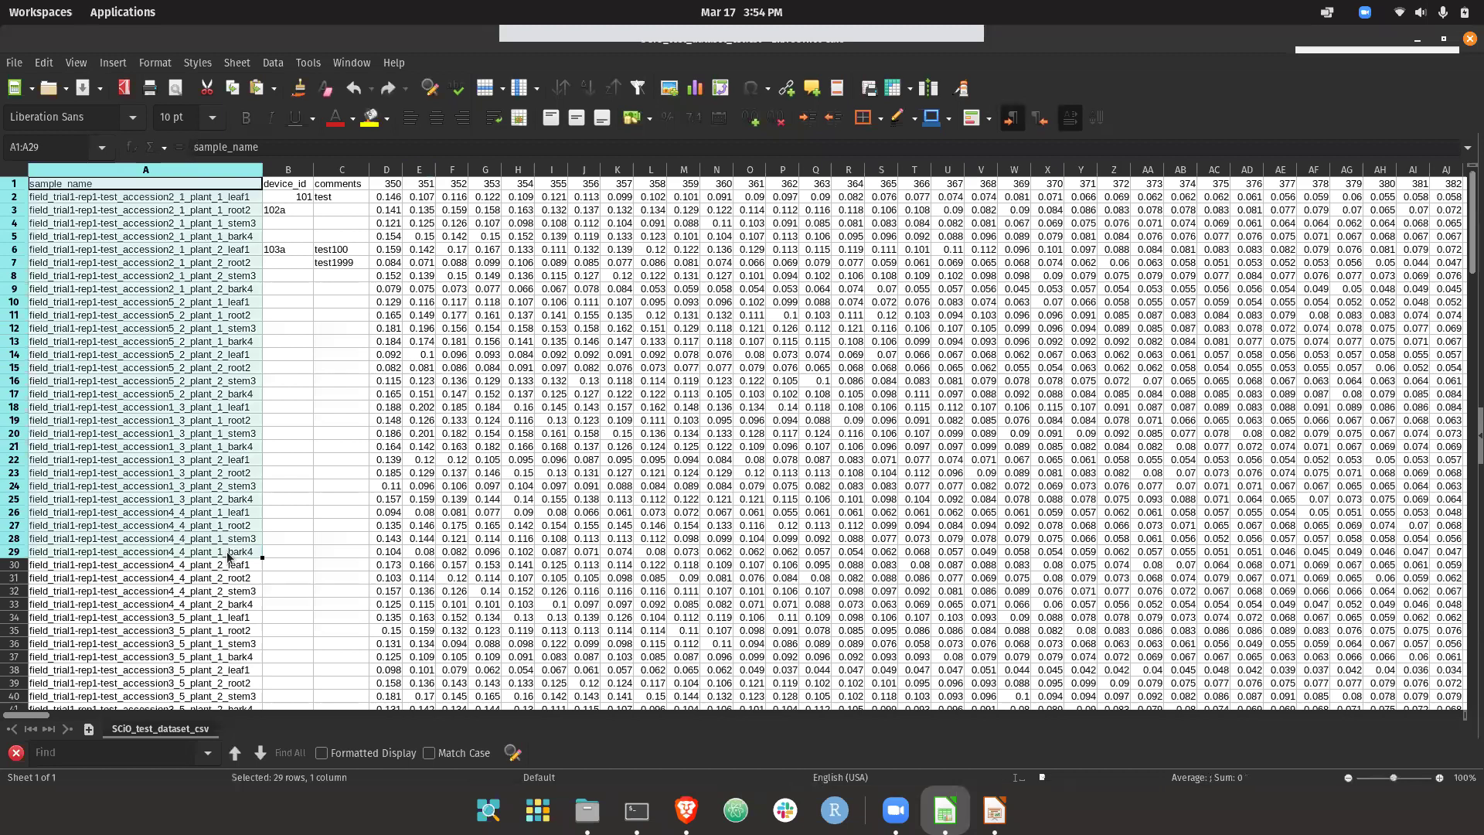
pyautogui.click(229, 553)
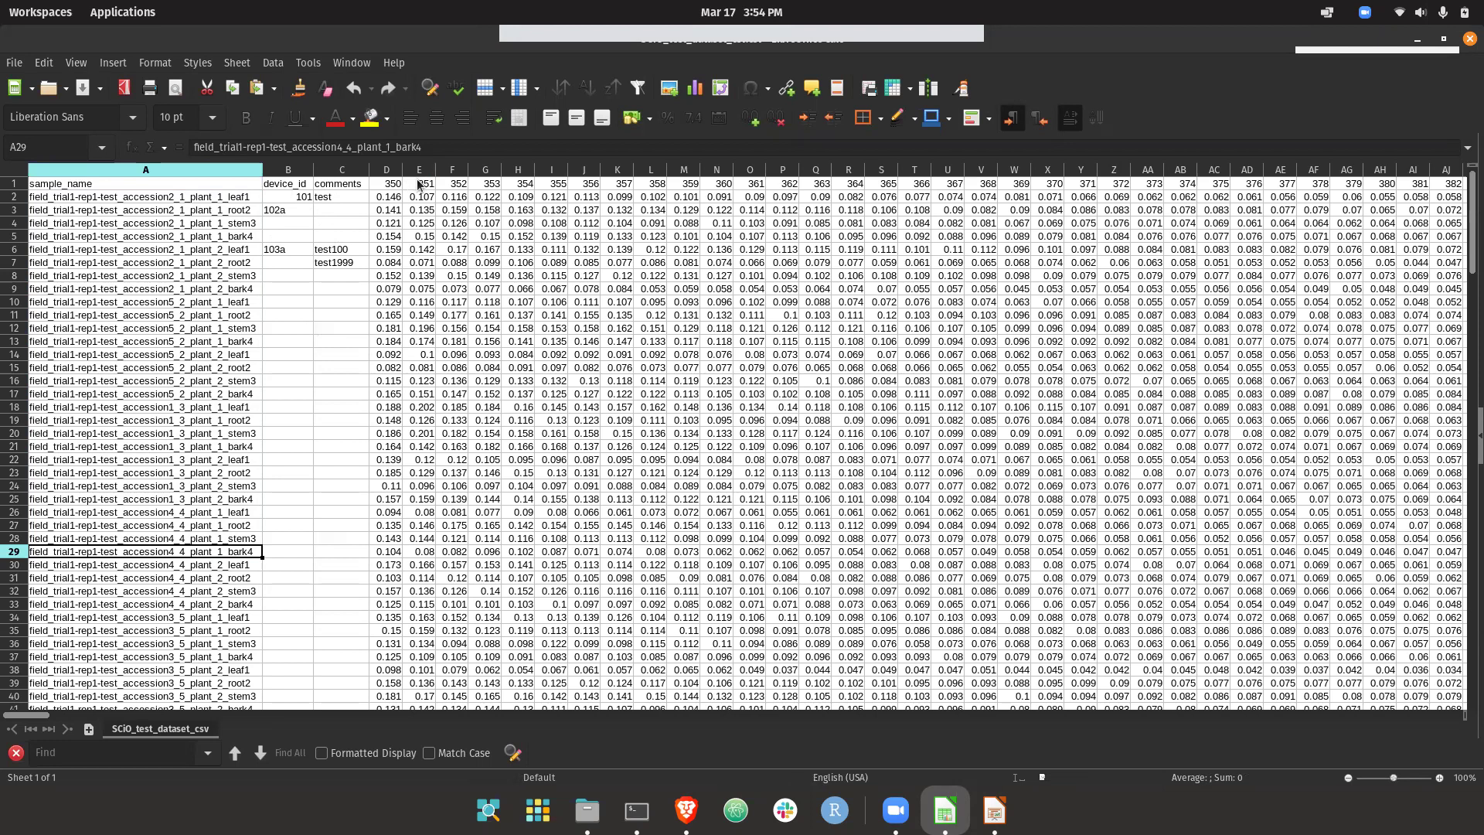
pyautogui.click(394, 185)
pyautogui.click(513, 223)
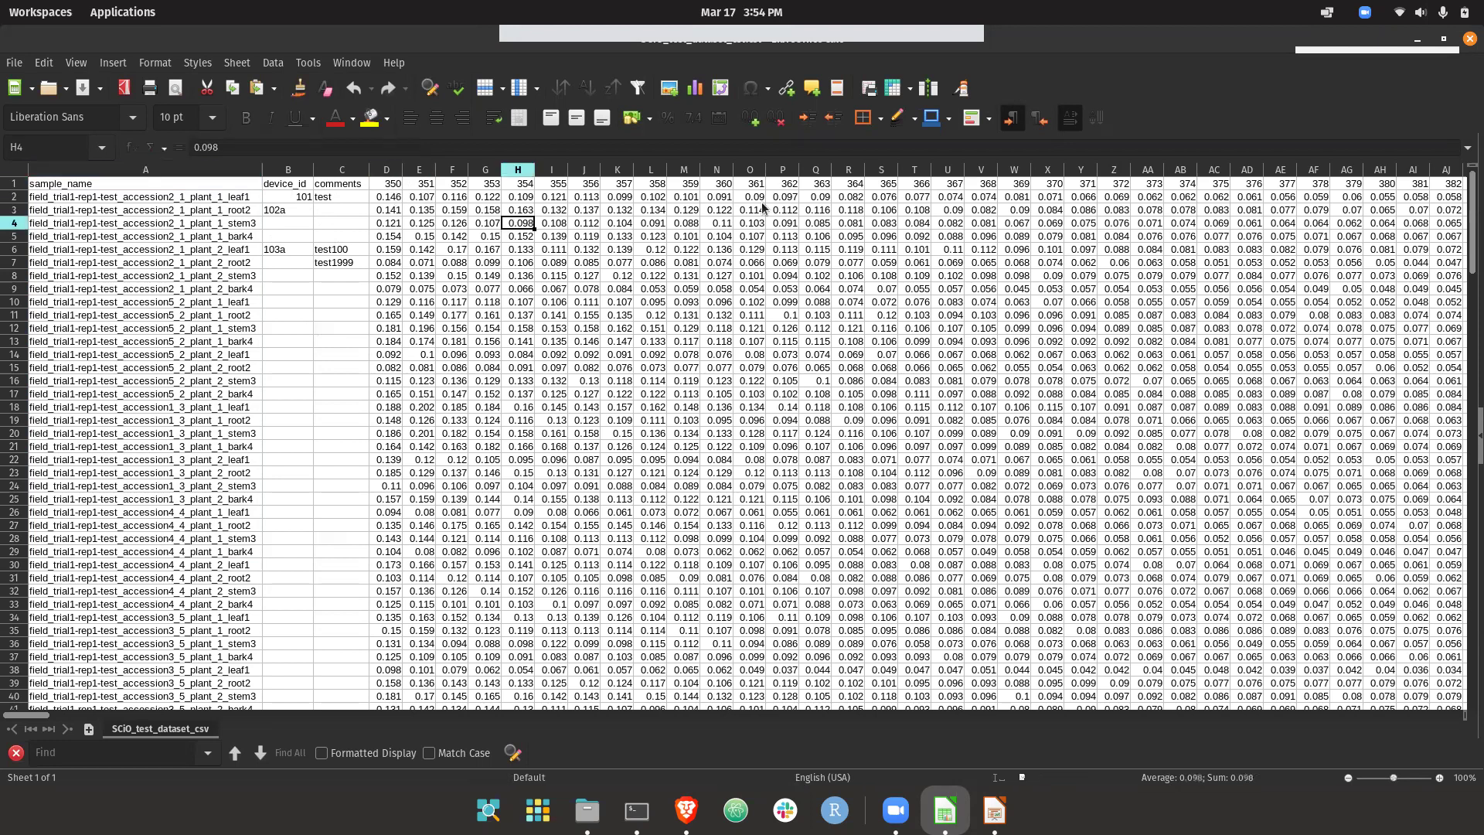
pyautogui.click(389, 185)
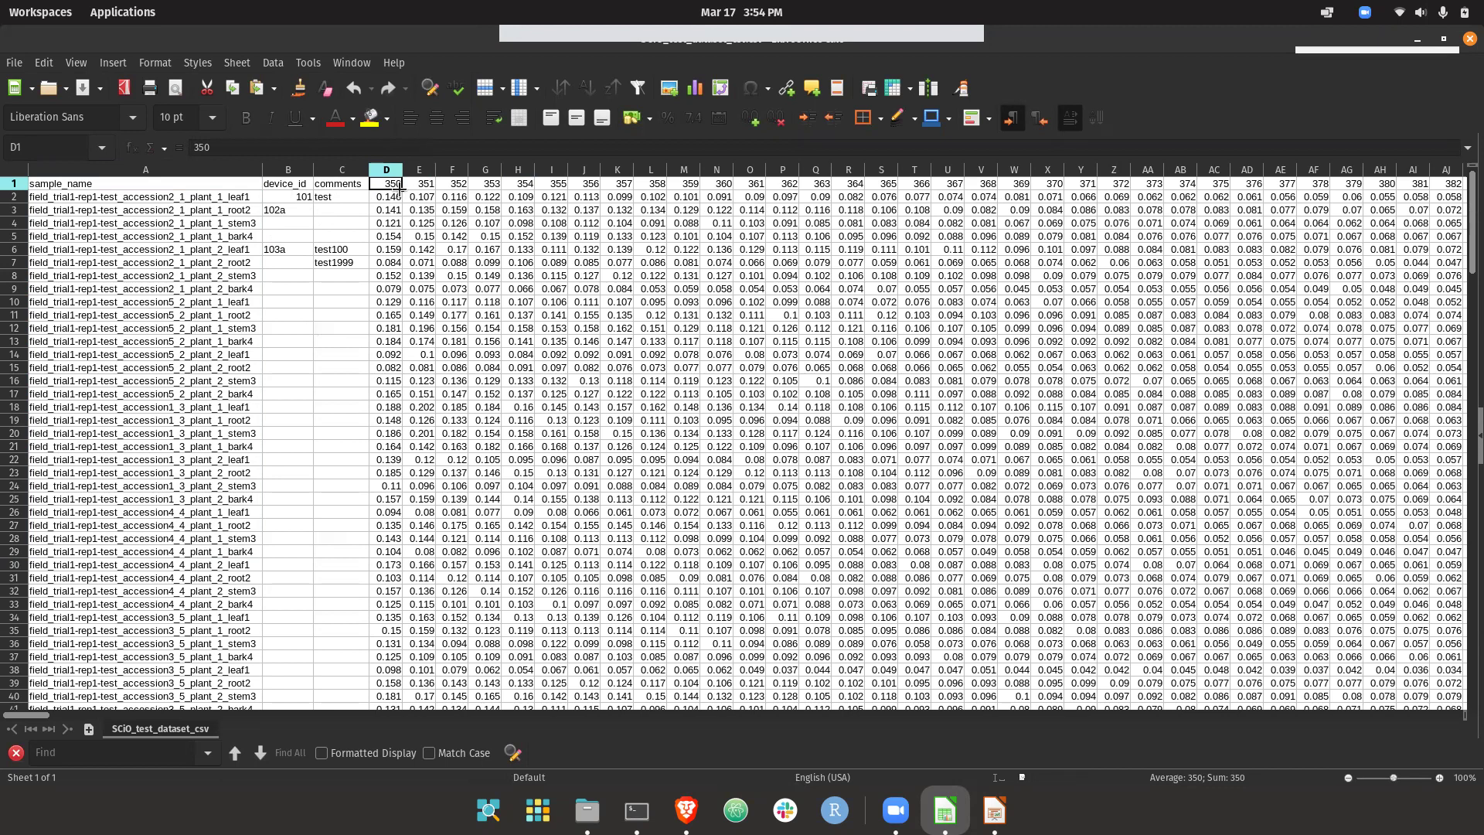
pyautogui.hscroll(10, 399, 204)
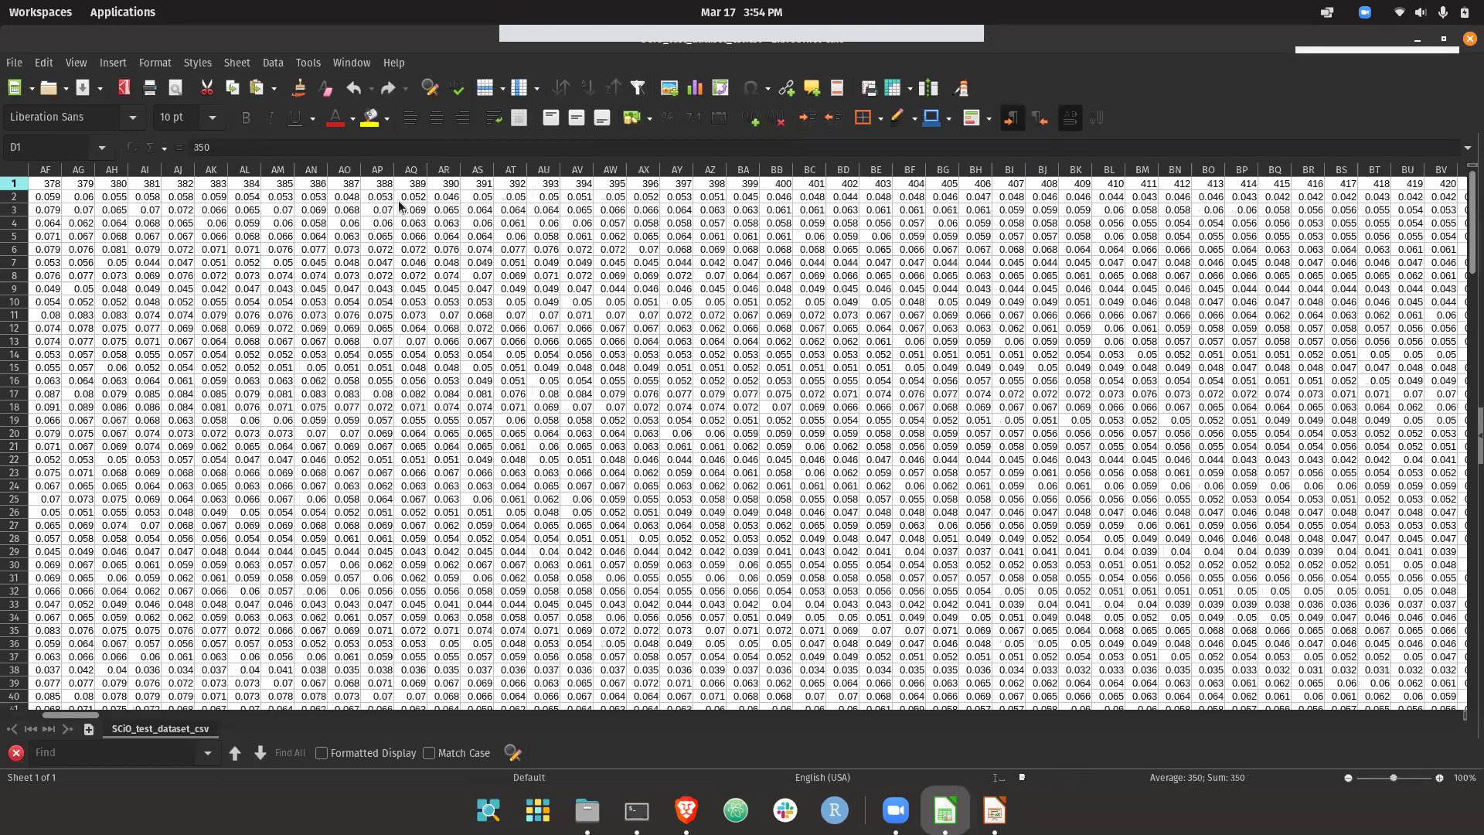
pyautogui.hscroll(20, 397, 201)
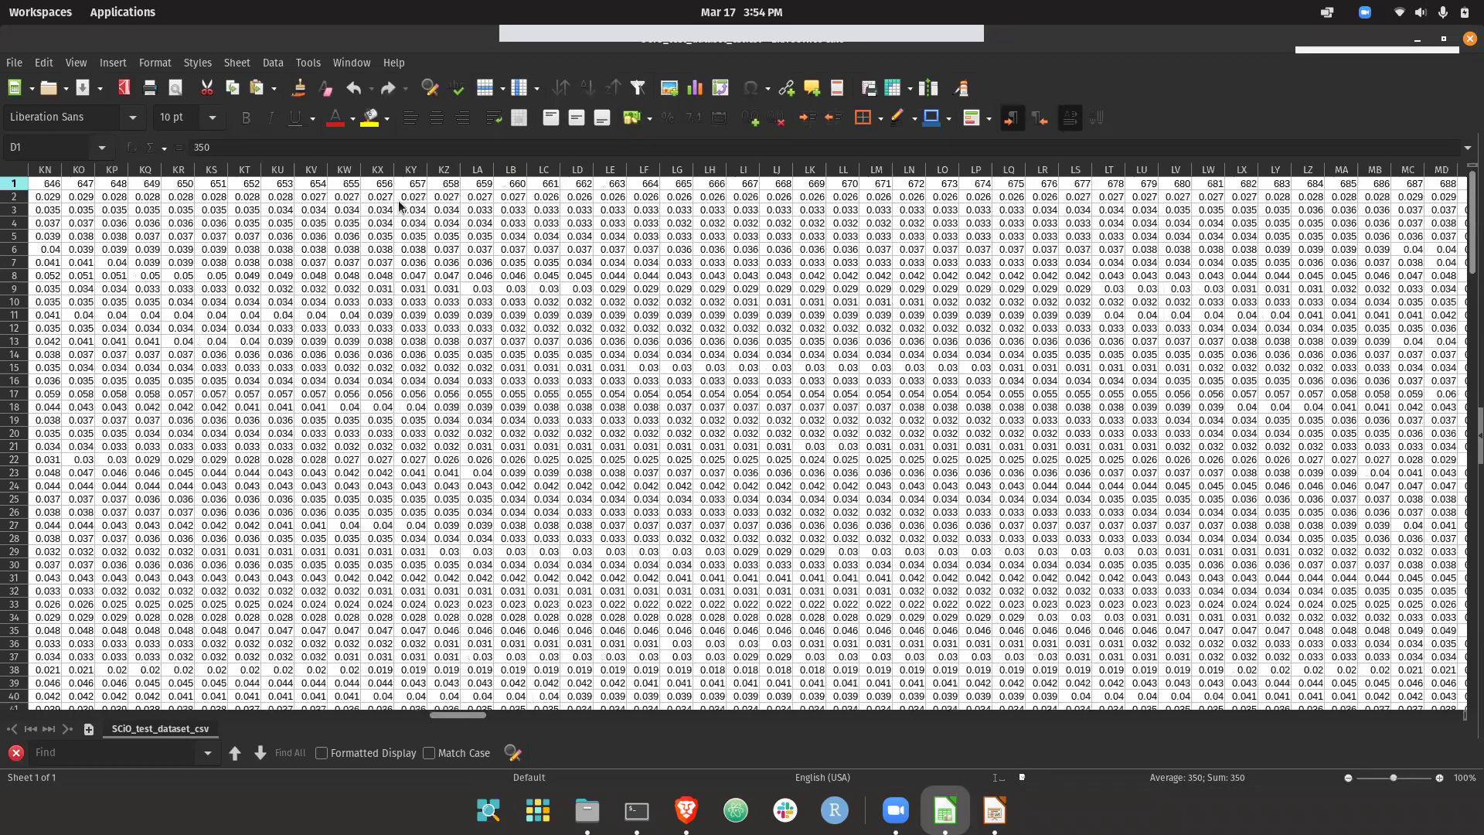
pyautogui.hscroll(-20, 397, 201)
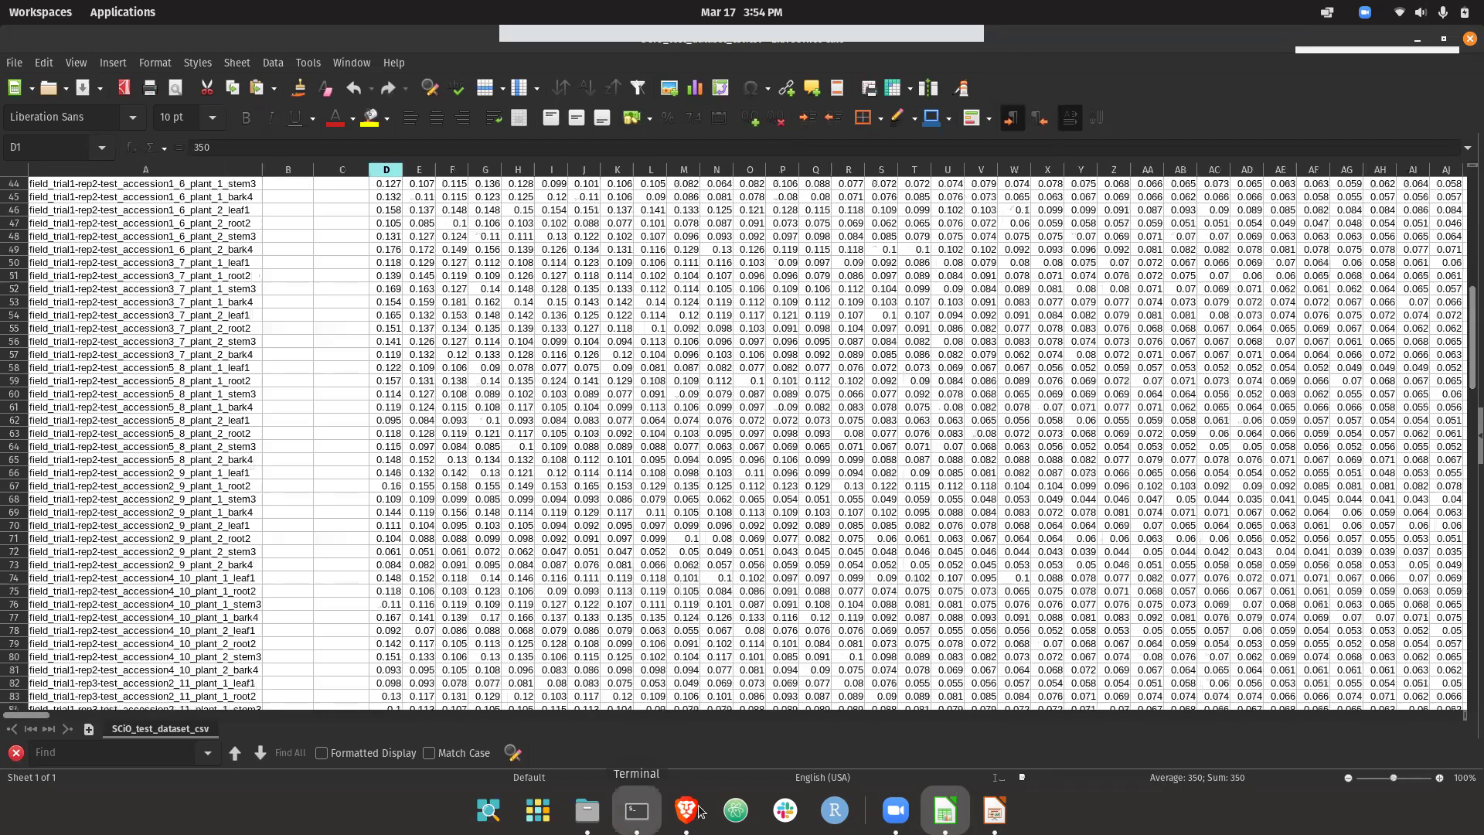
# Switch to CassavaBase in the browser and open field_trial1 from the field trial search.
pyautogui.click(705, 814)
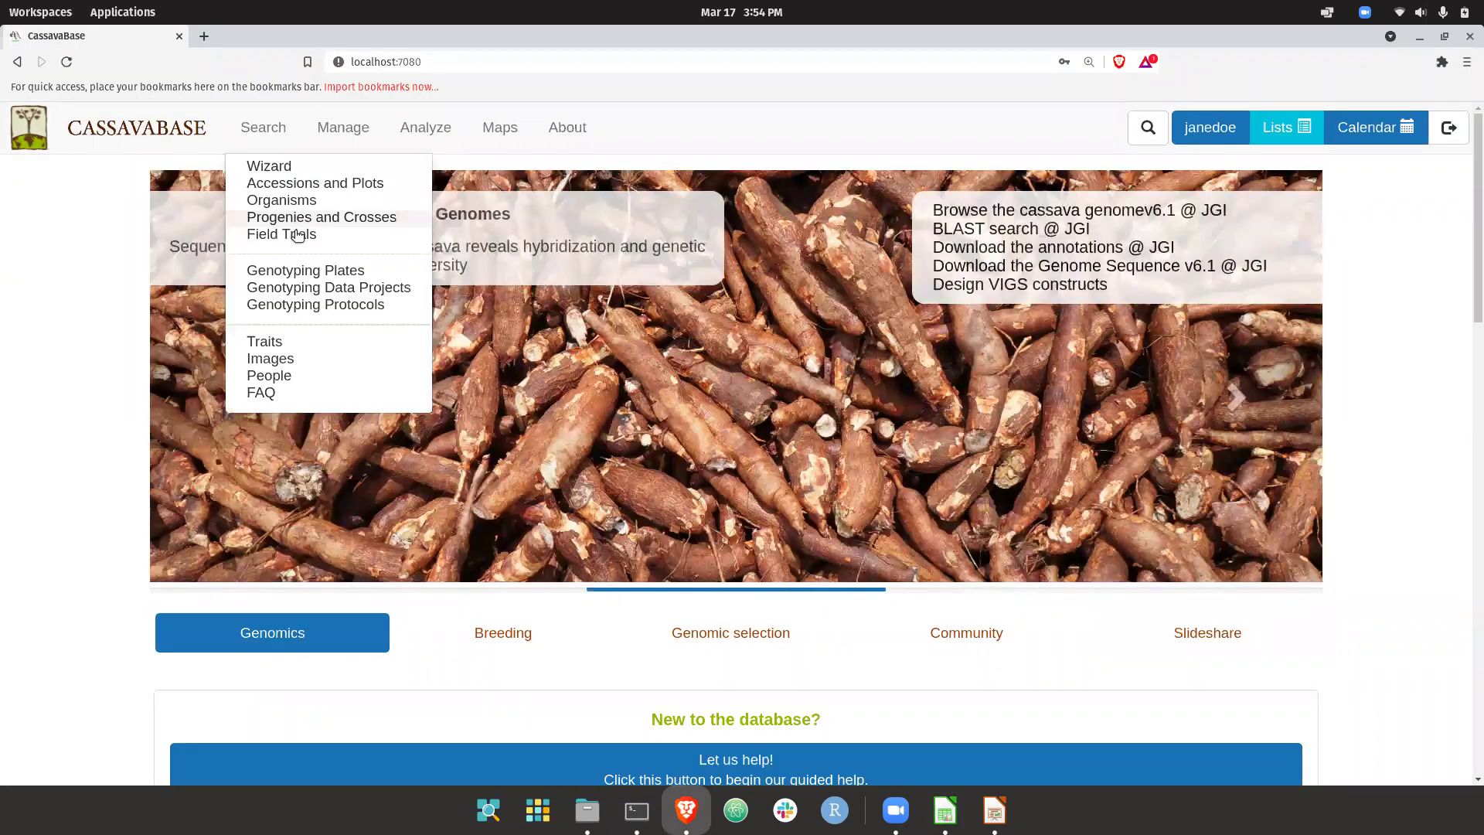
pyautogui.click(294, 232)
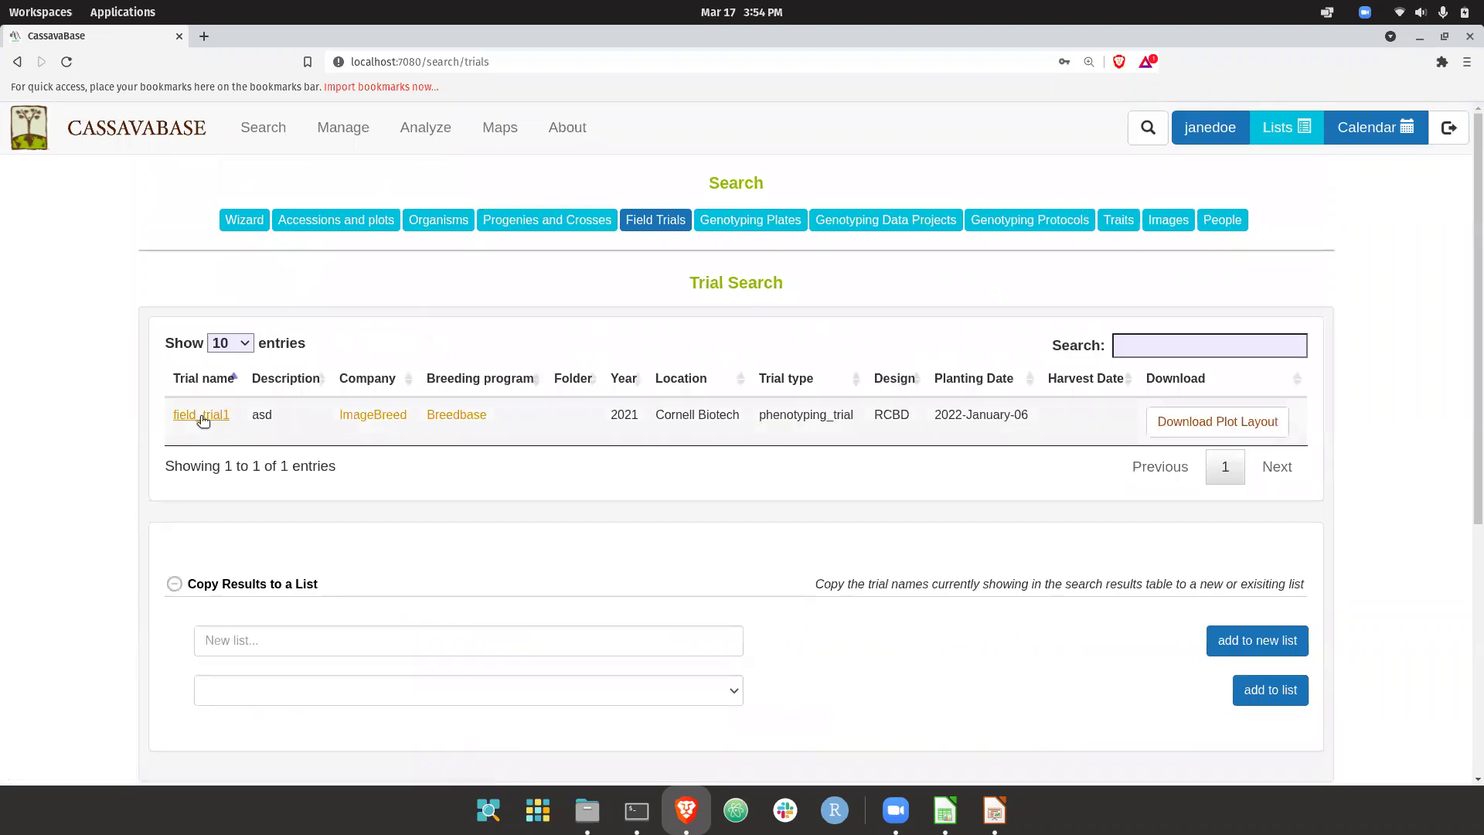
pyautogui.click(202, 417)
# Expand Field Layout Tools and Phenotype Heatmap for the trial and view the plot map.
pyautogui.scroll(-10, 152, 418)
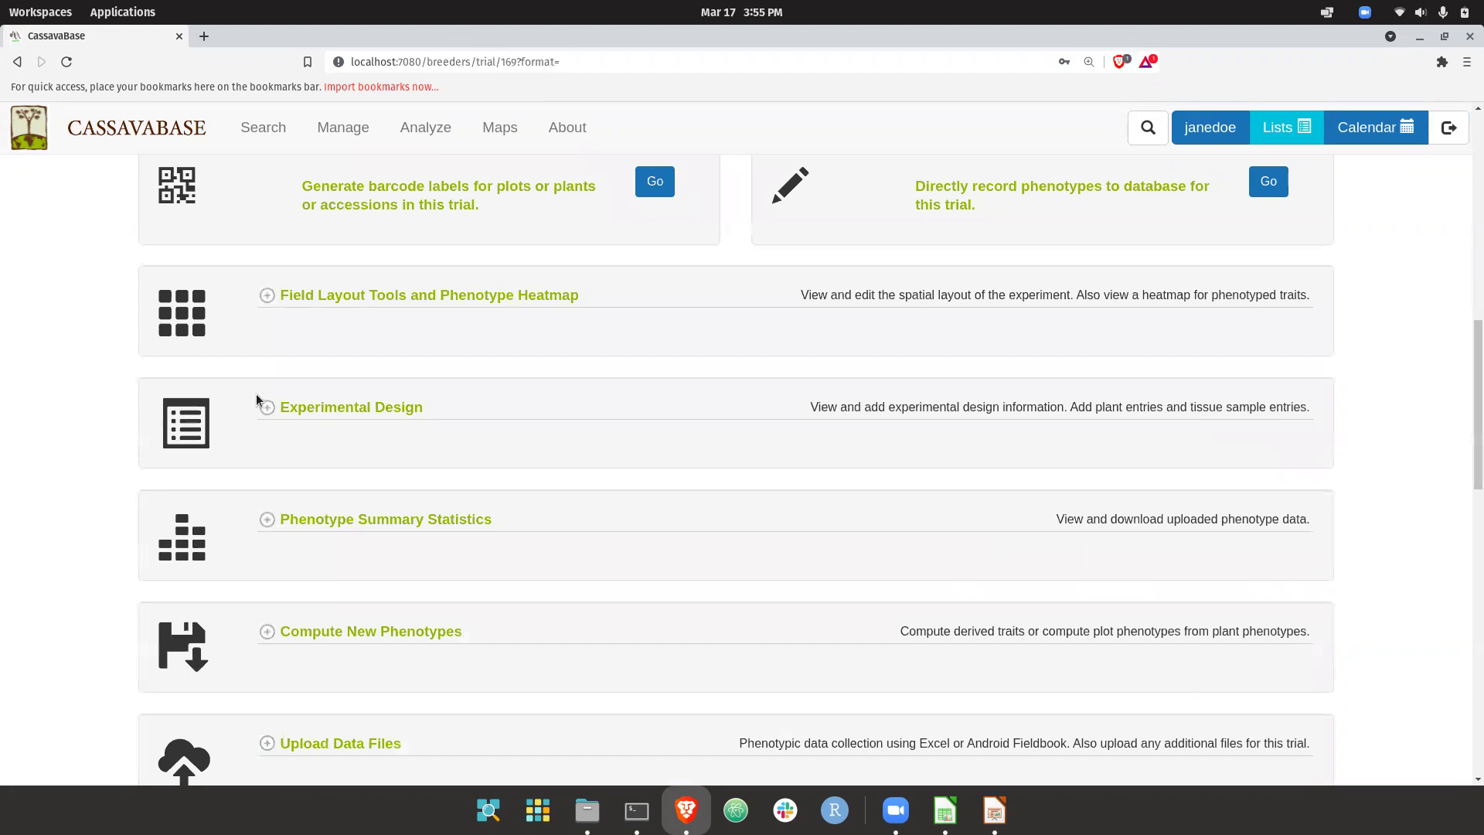
pyautogui.click(267, 295)
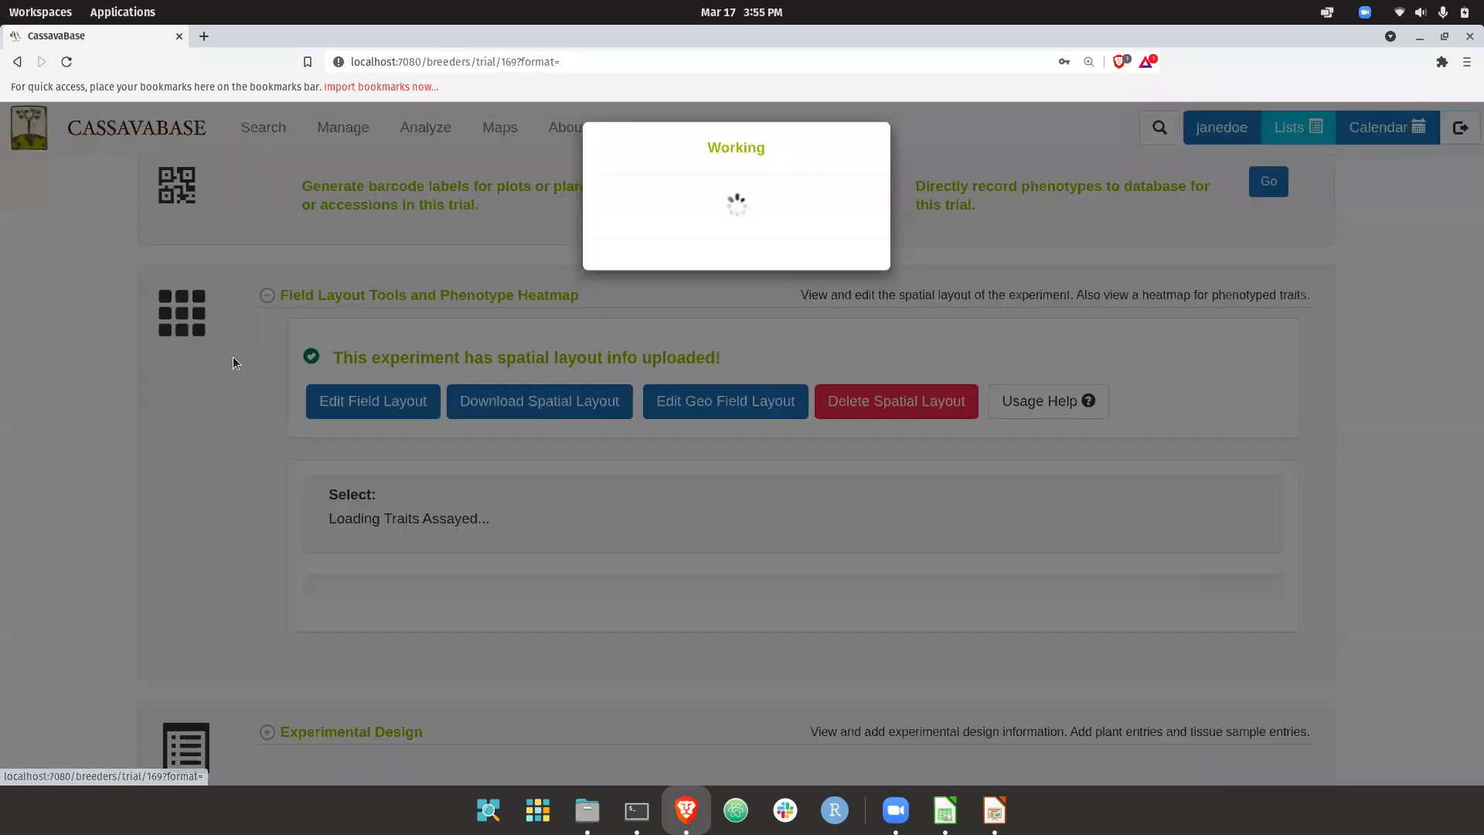
pyautogui.scroll(-5, 234, 359)
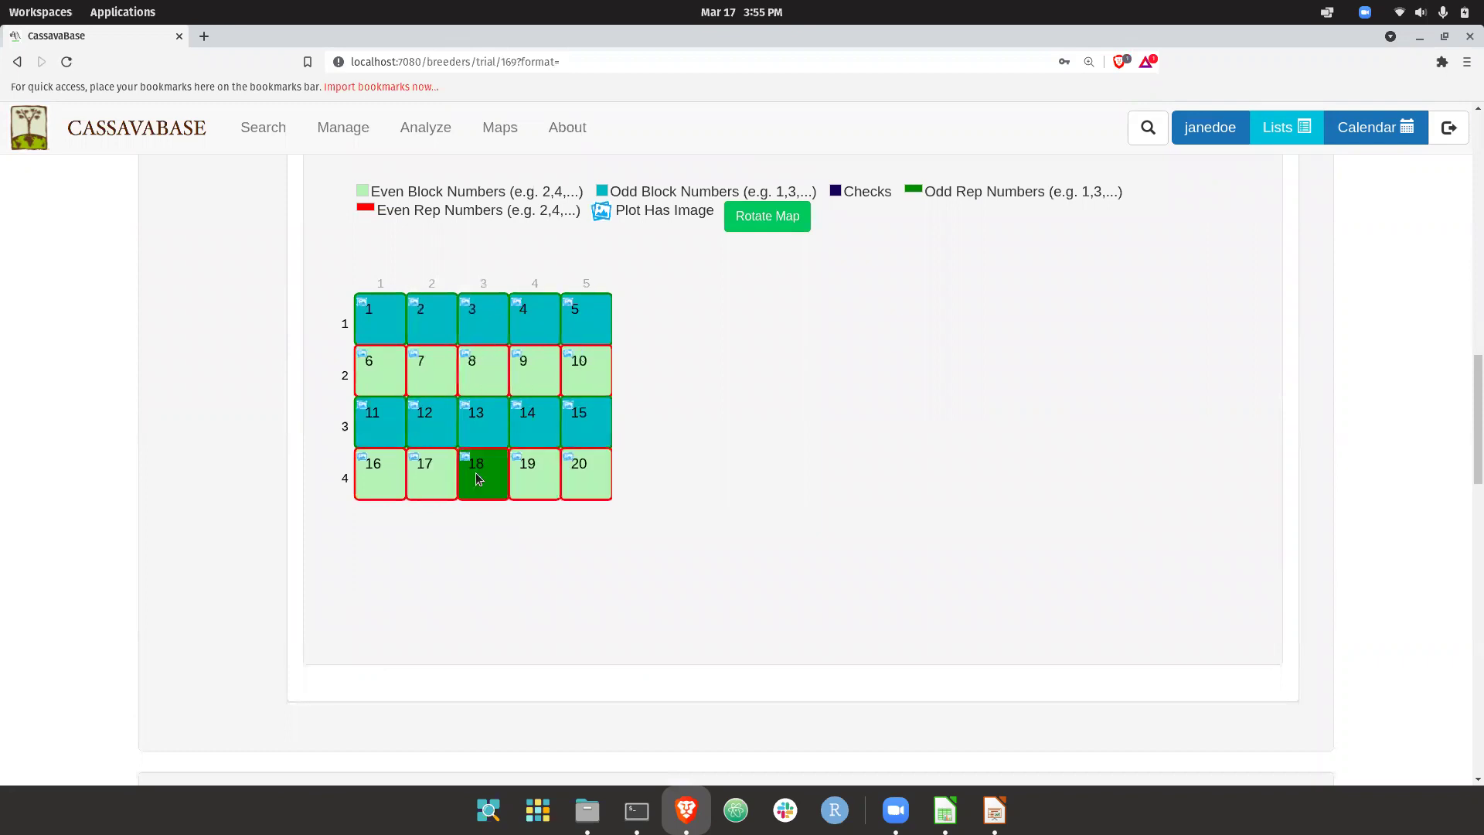
# Expand the trial's Experimental Design section and list its tissue sample entries.
pyautogui.scroll(-5, 258, 505)
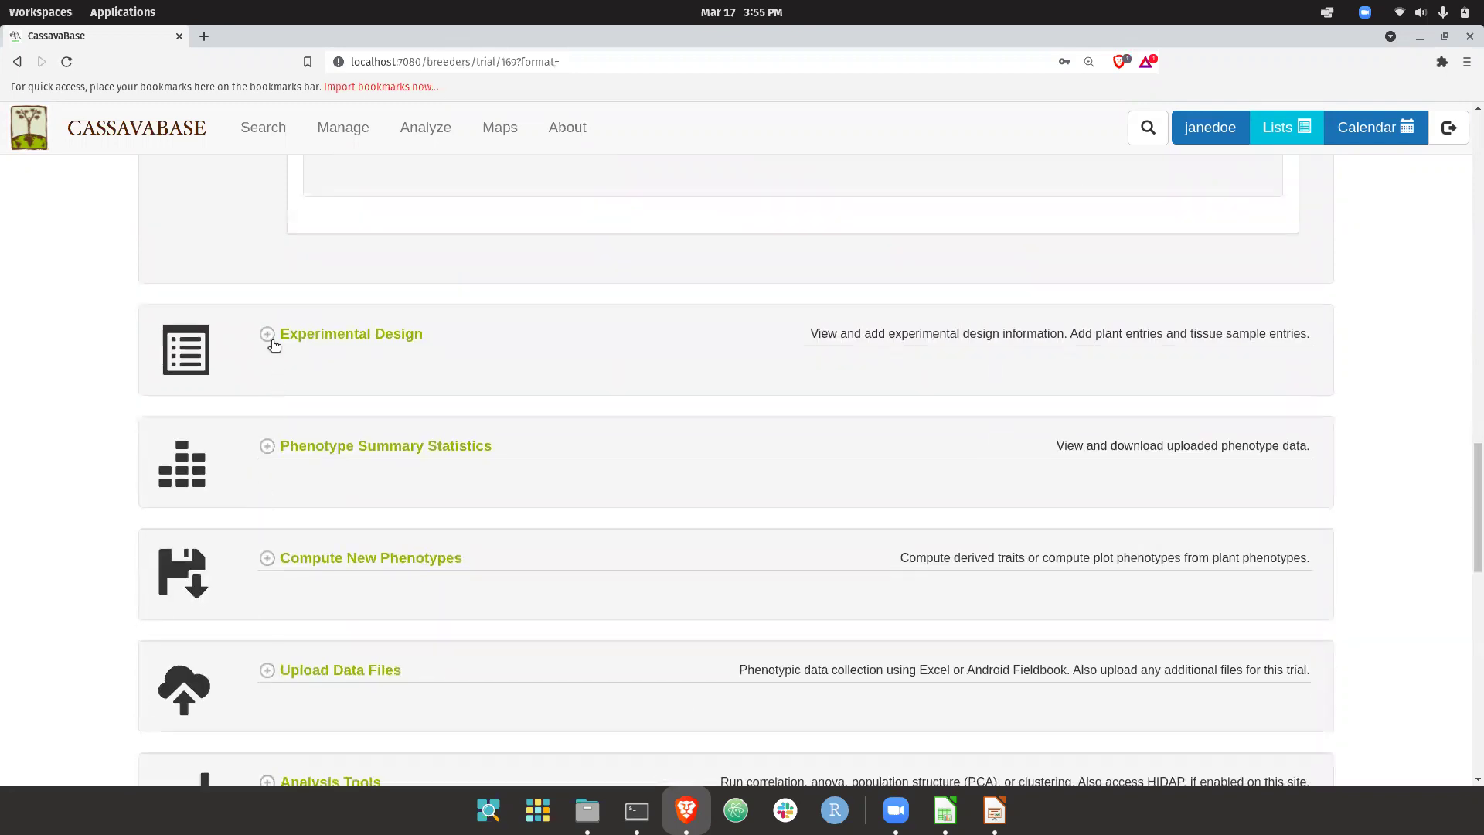
pyautogui.click(273, 341)
pyautogui.scroll(-6, 238, 401)
pyautogui.click(319, 397)
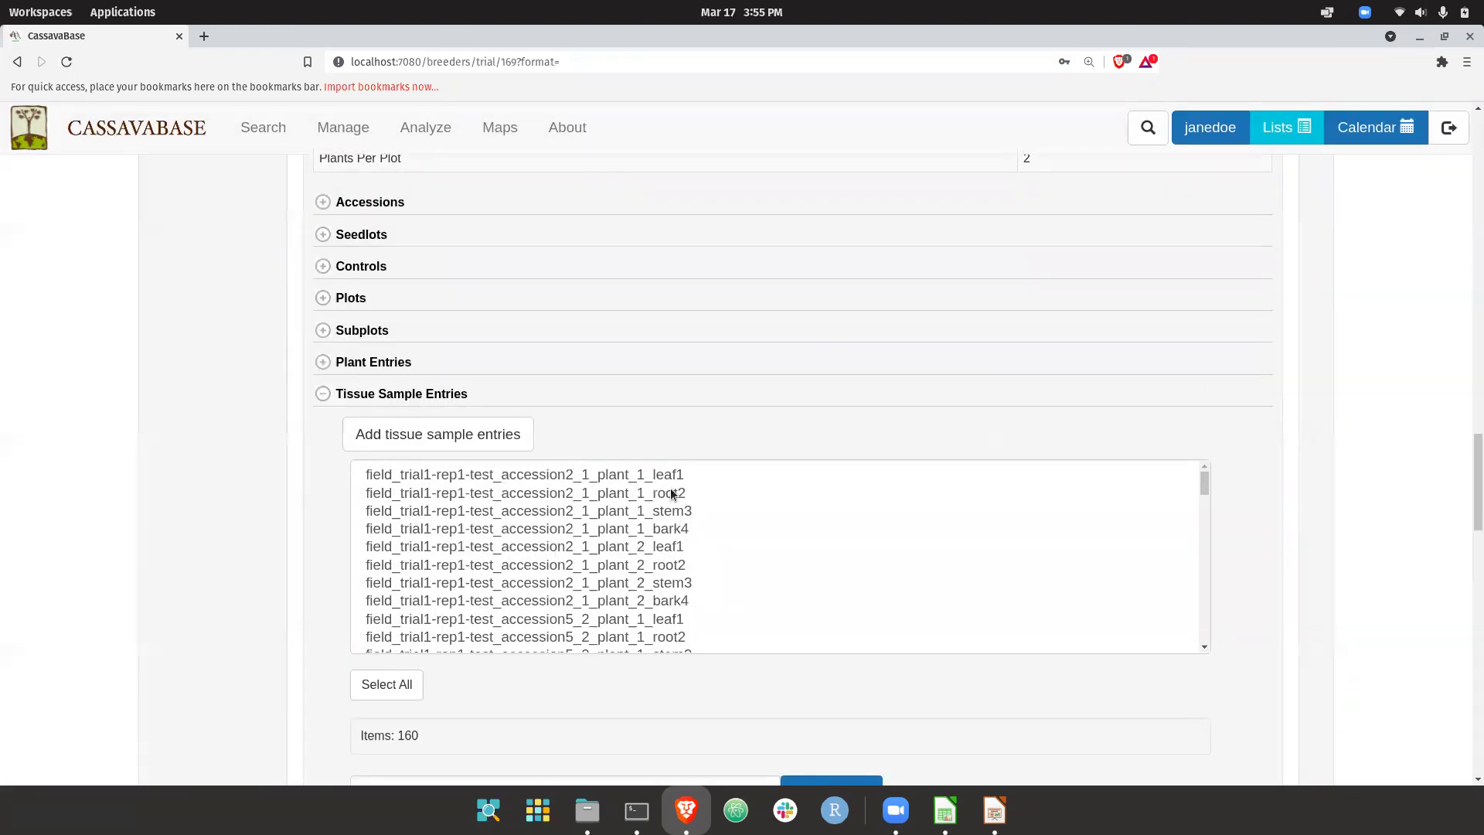
# Switch to the SCiO spreadsheet and check its sample_name column against the trial's tissue sample names.
pyautogui.click(937, 801)
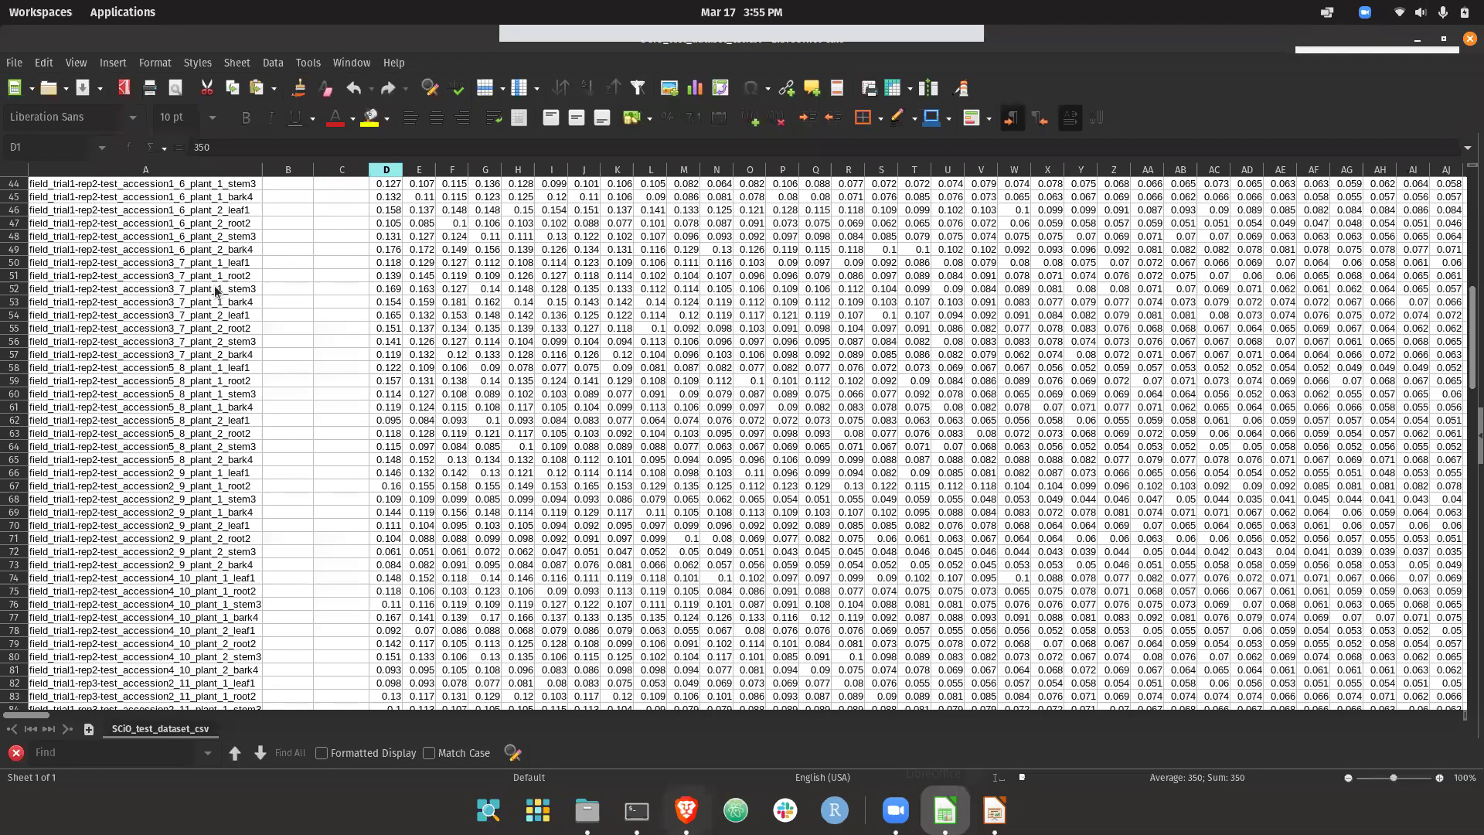
pyautogui.scroll(14, 234, 320)
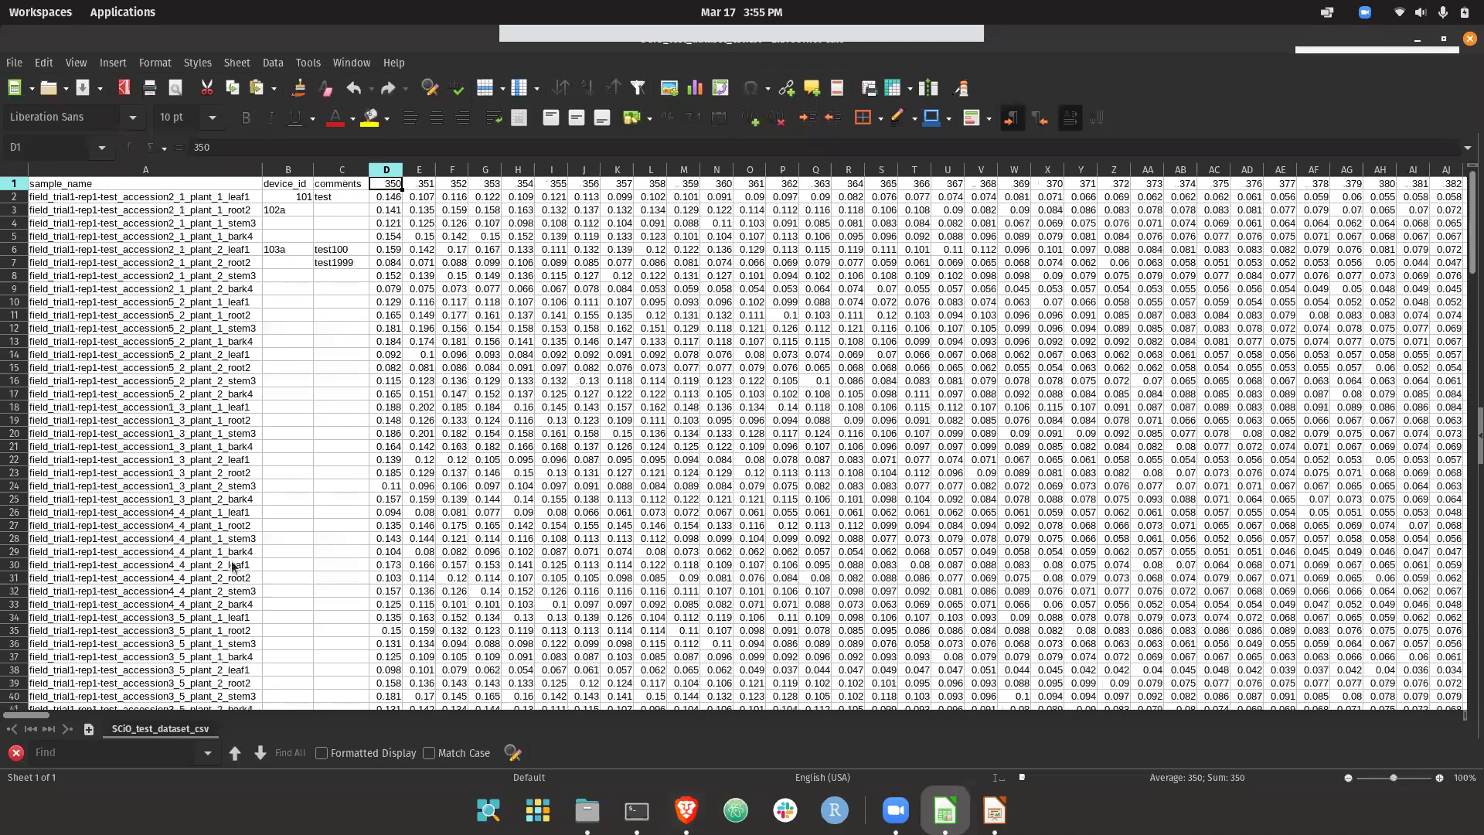
pyautogui.moveTo(214, 608); pyautogui.dragTo(209, 349)
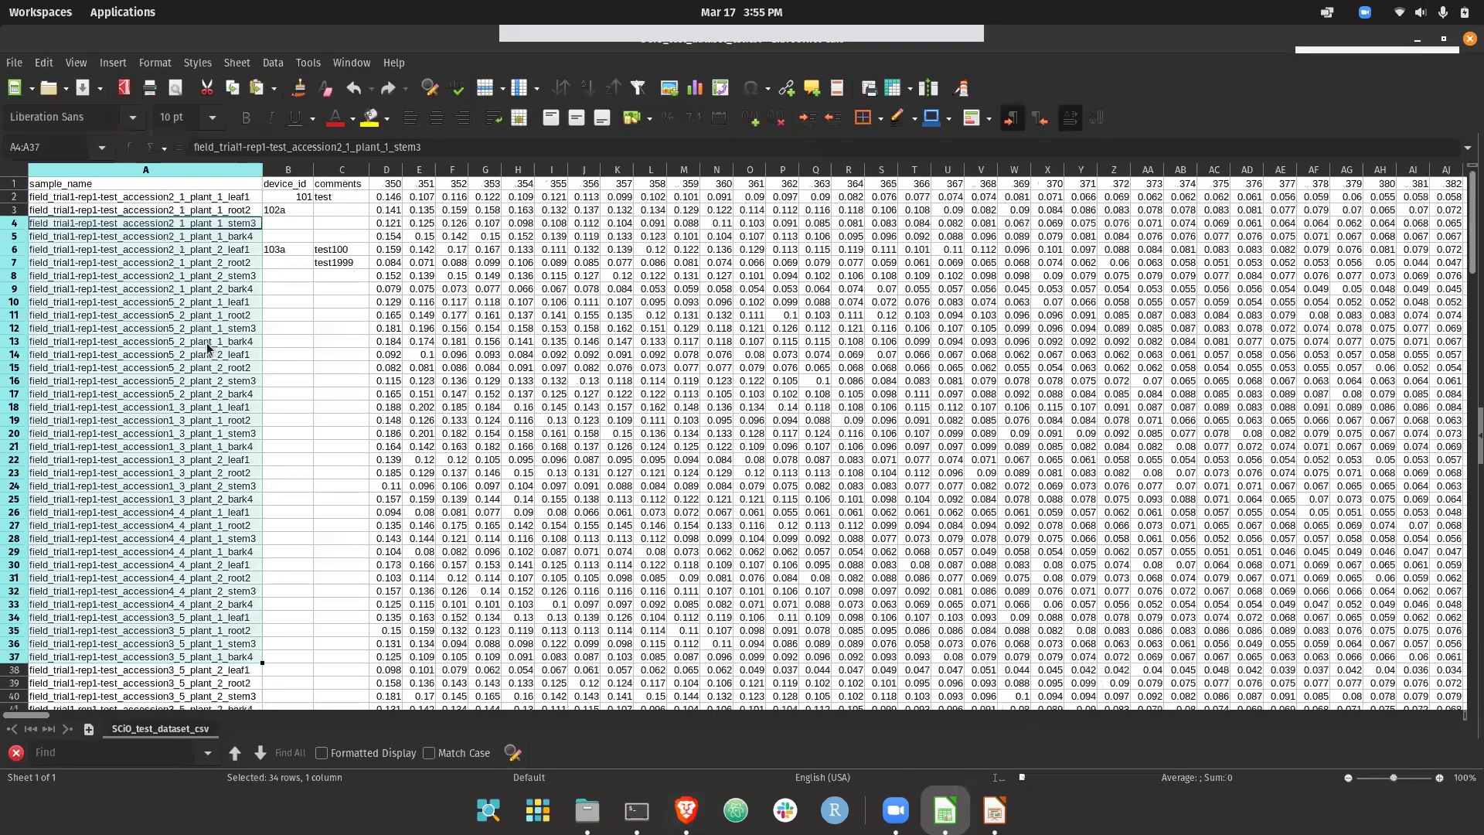
pyautogui.click(209, 341)
# Return to CassavaBase in the browser and start an NIRS upload from the Manage NIRS Data page.
pyautogui.click(686, 810)
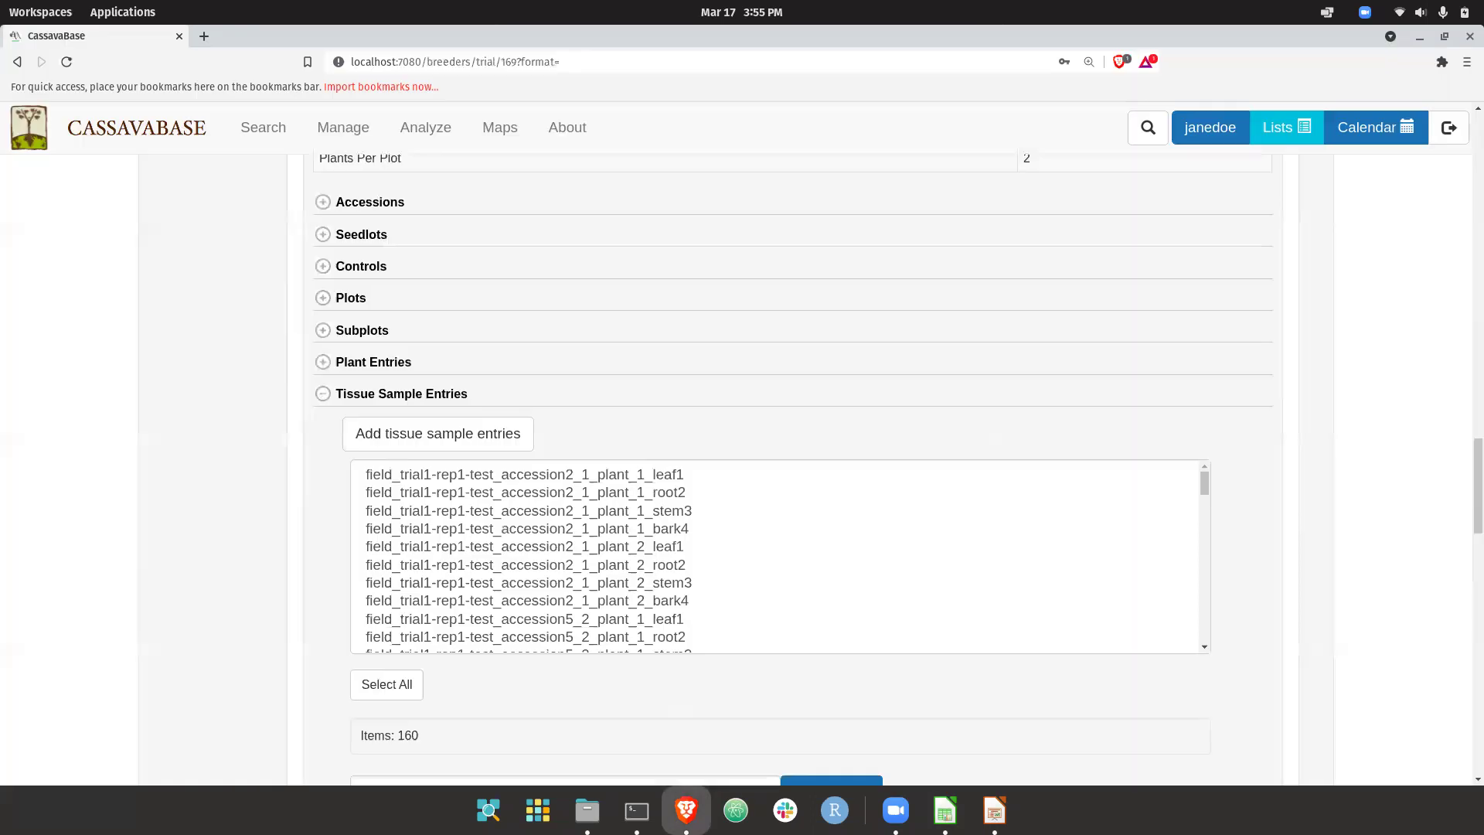
pyautogui.scroll(15, 238, 544)
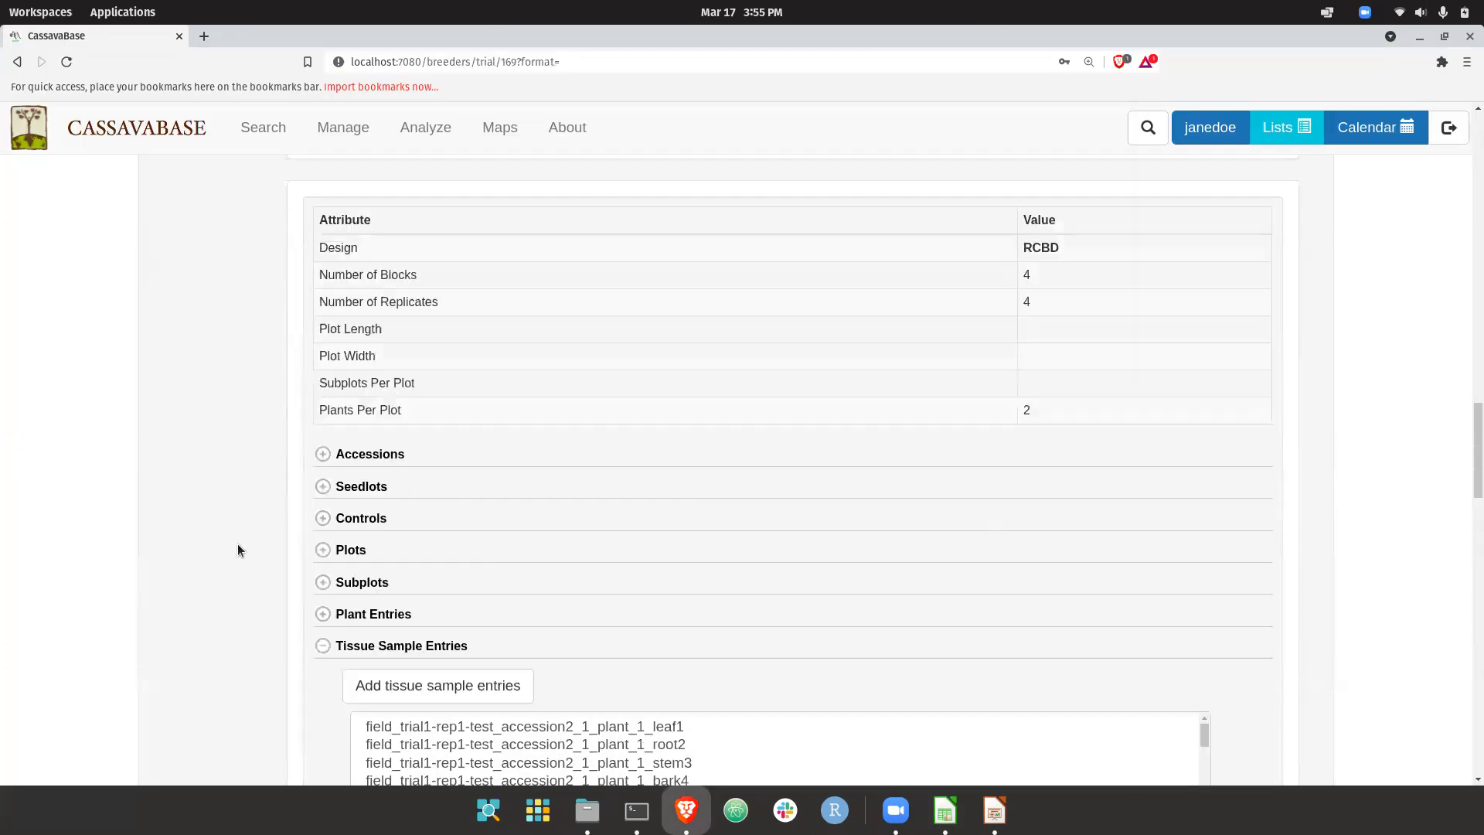
pyautogui.scroll(5, 227, 232)
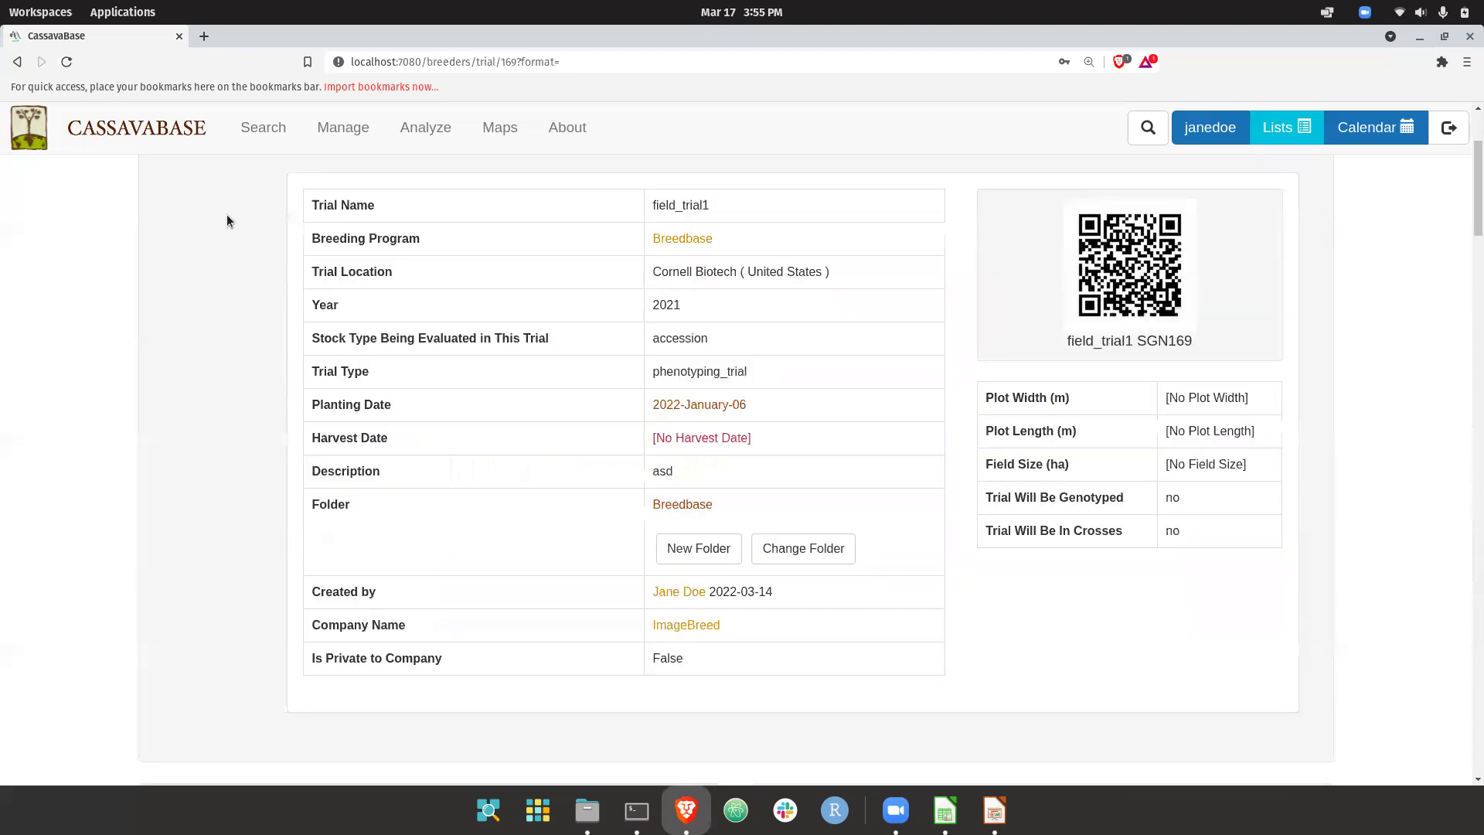
pyautogui.moveTo(328, 144)
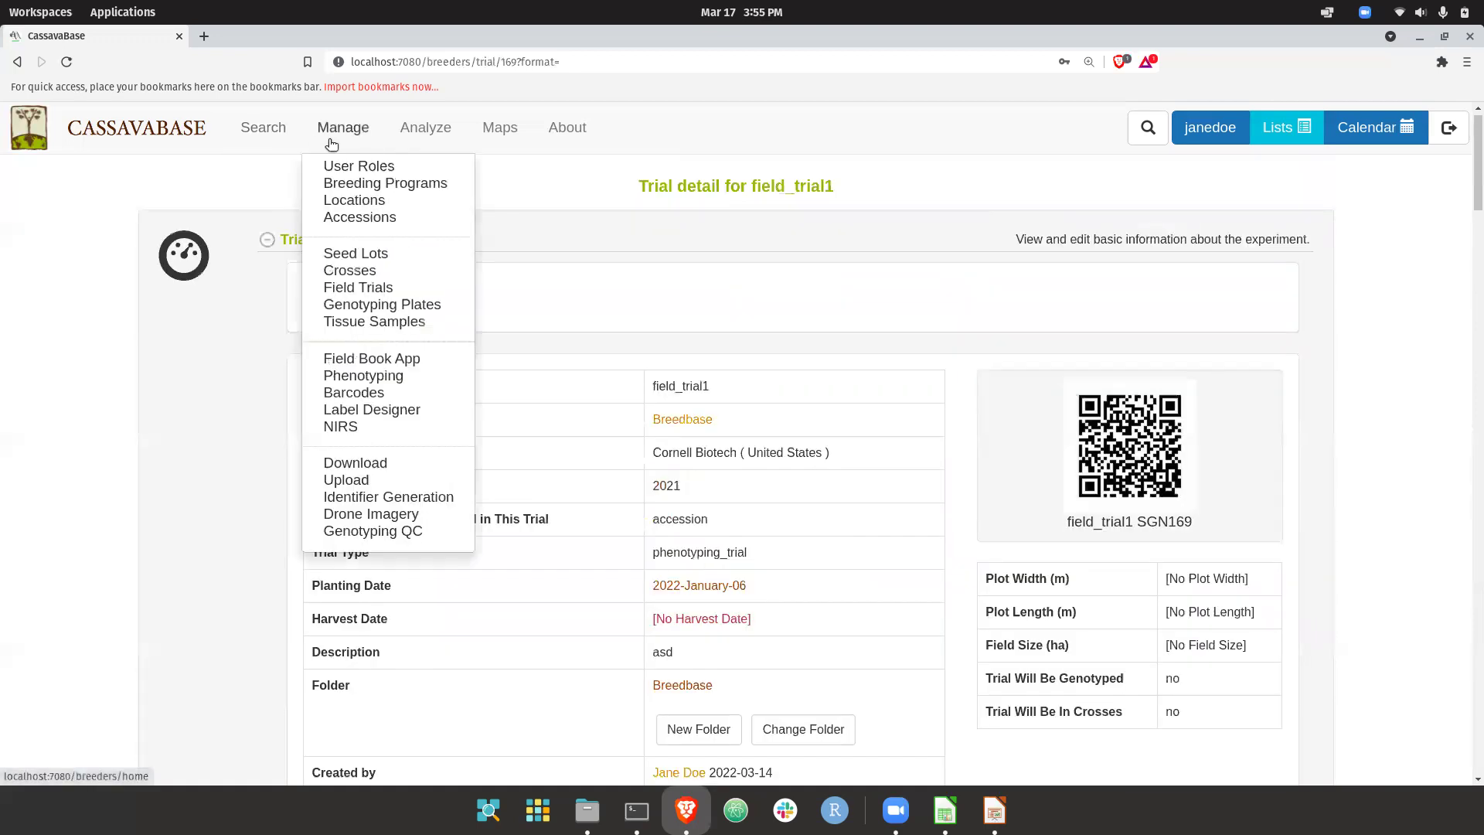
pyautogui.click(378, 425)
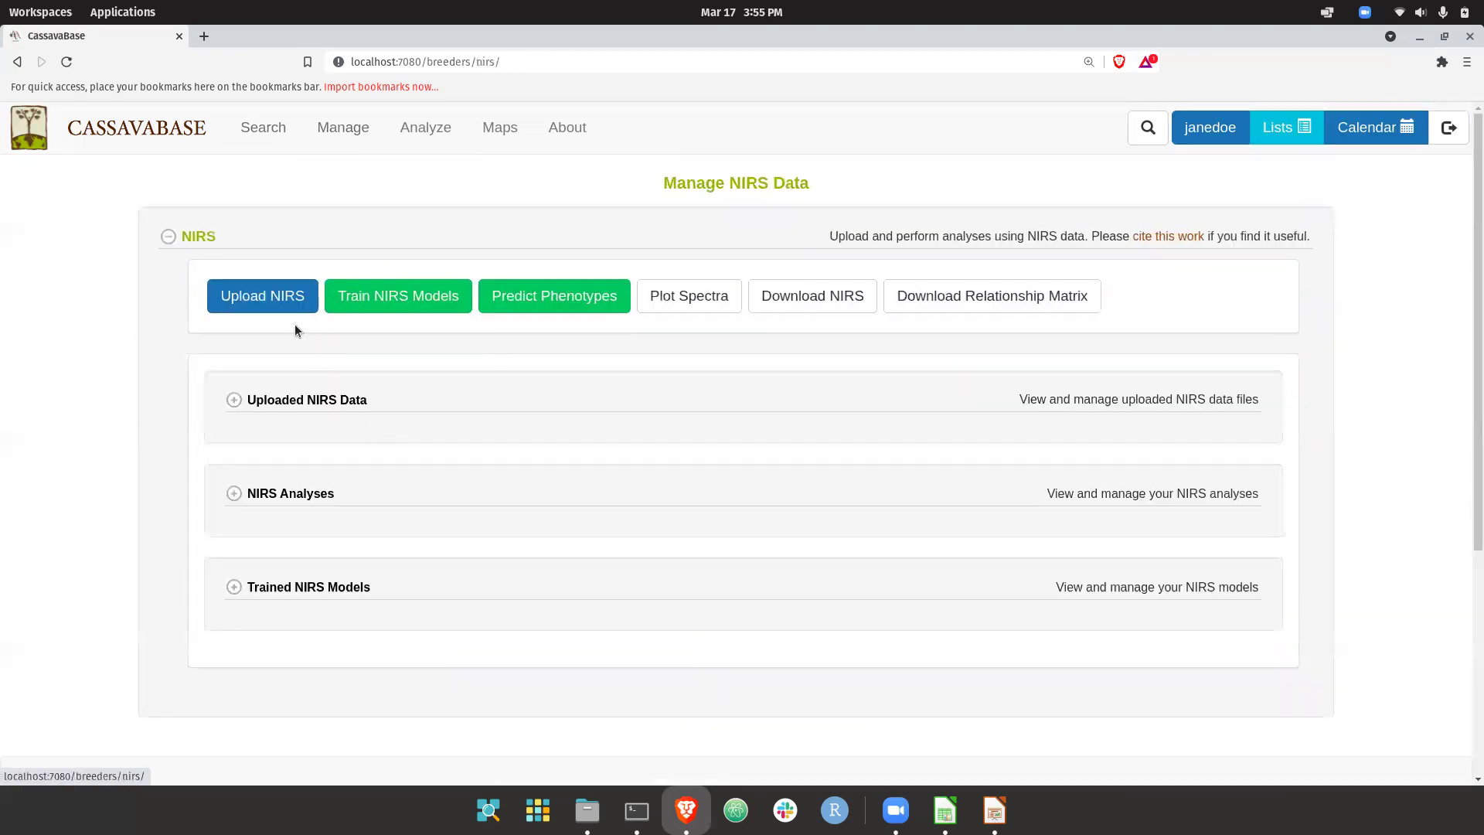
pyautogui.click(267, 305)
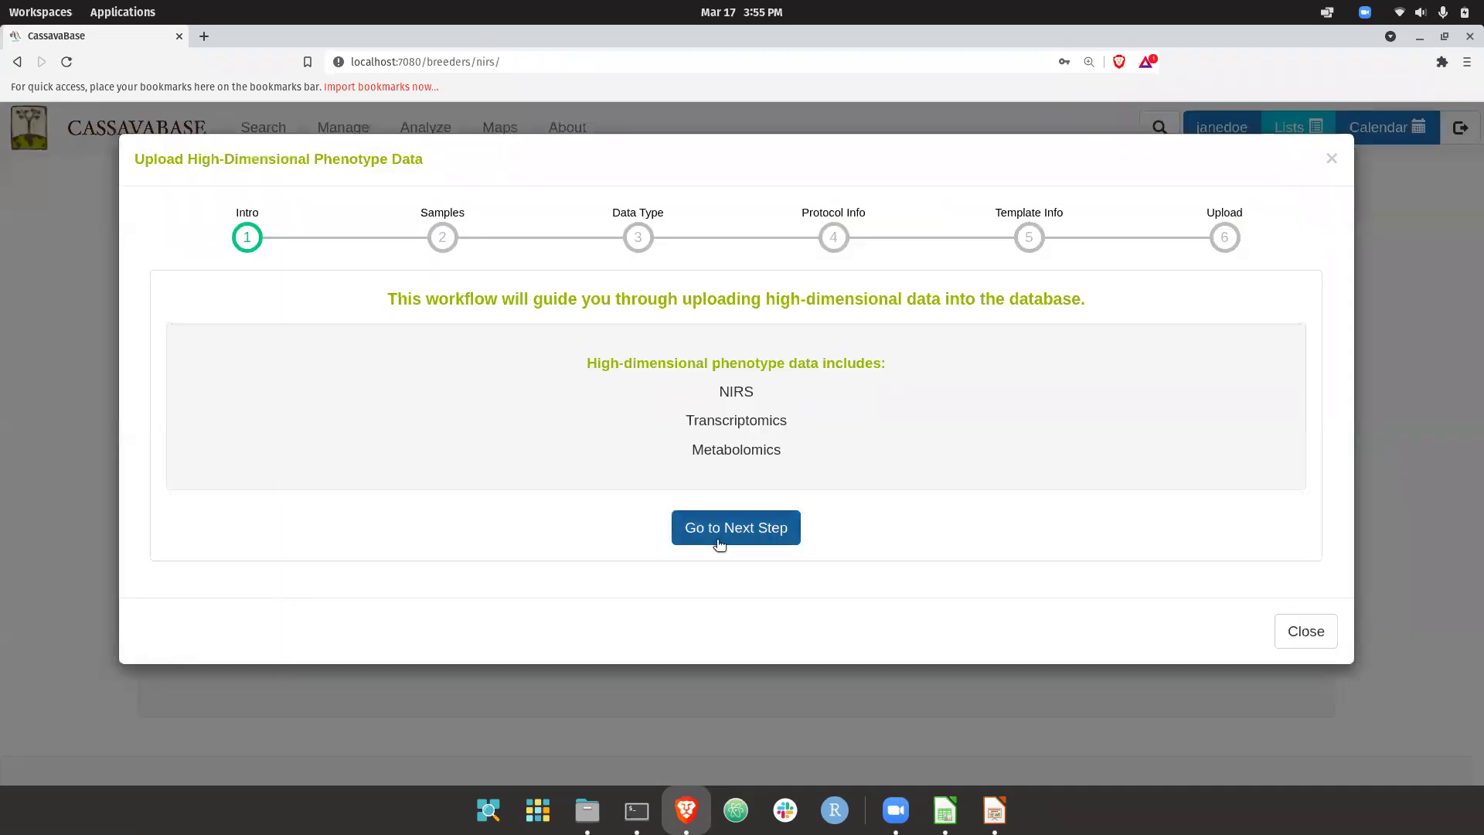
# Pass the Intro and Samples stages of the upload workflow and set the data type to NIRS.
pyautogui.click(719, 543)
pyautogui.click(719, 549)
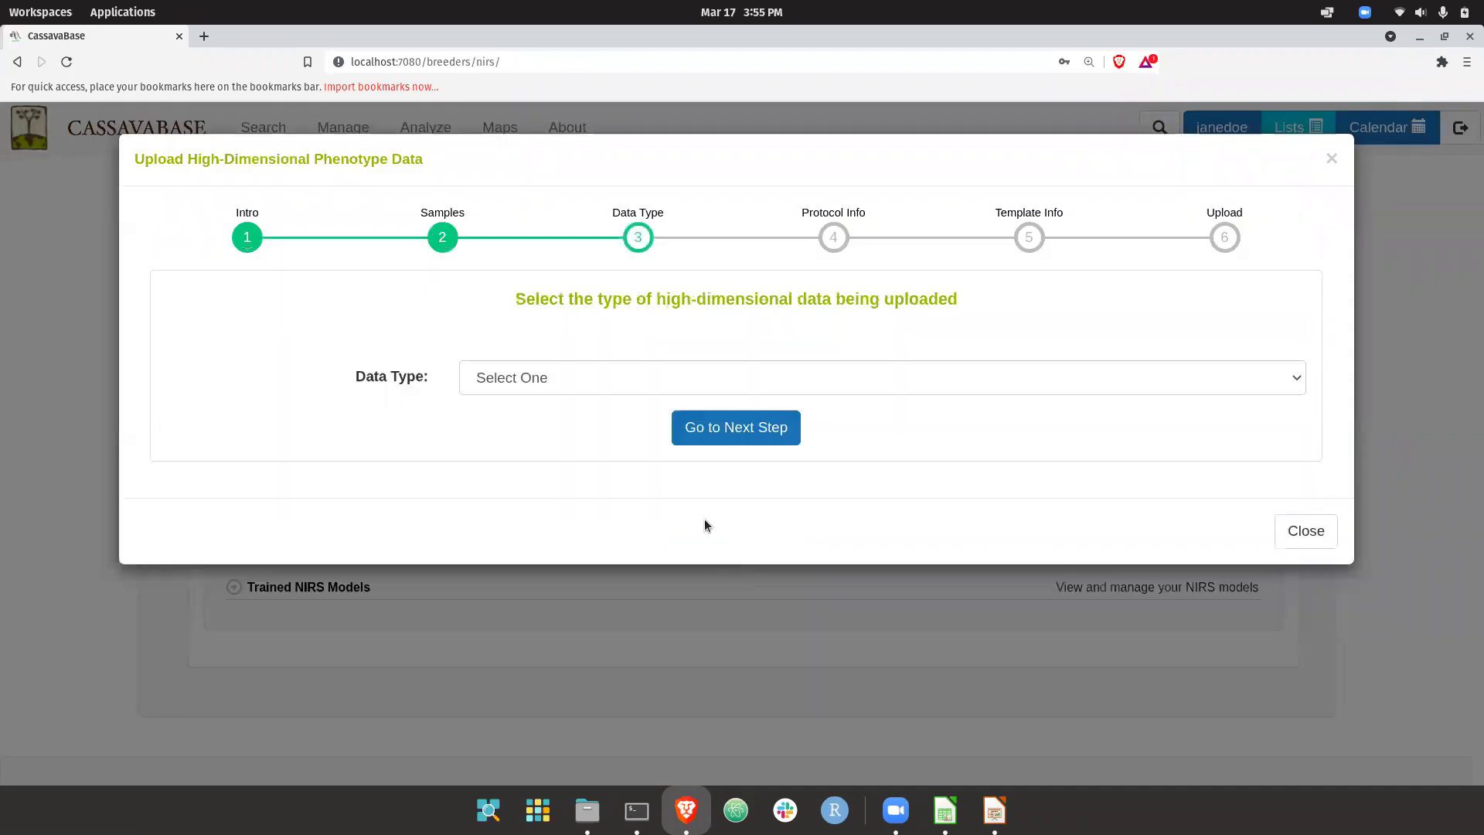
pyautogui.click(564, 374)
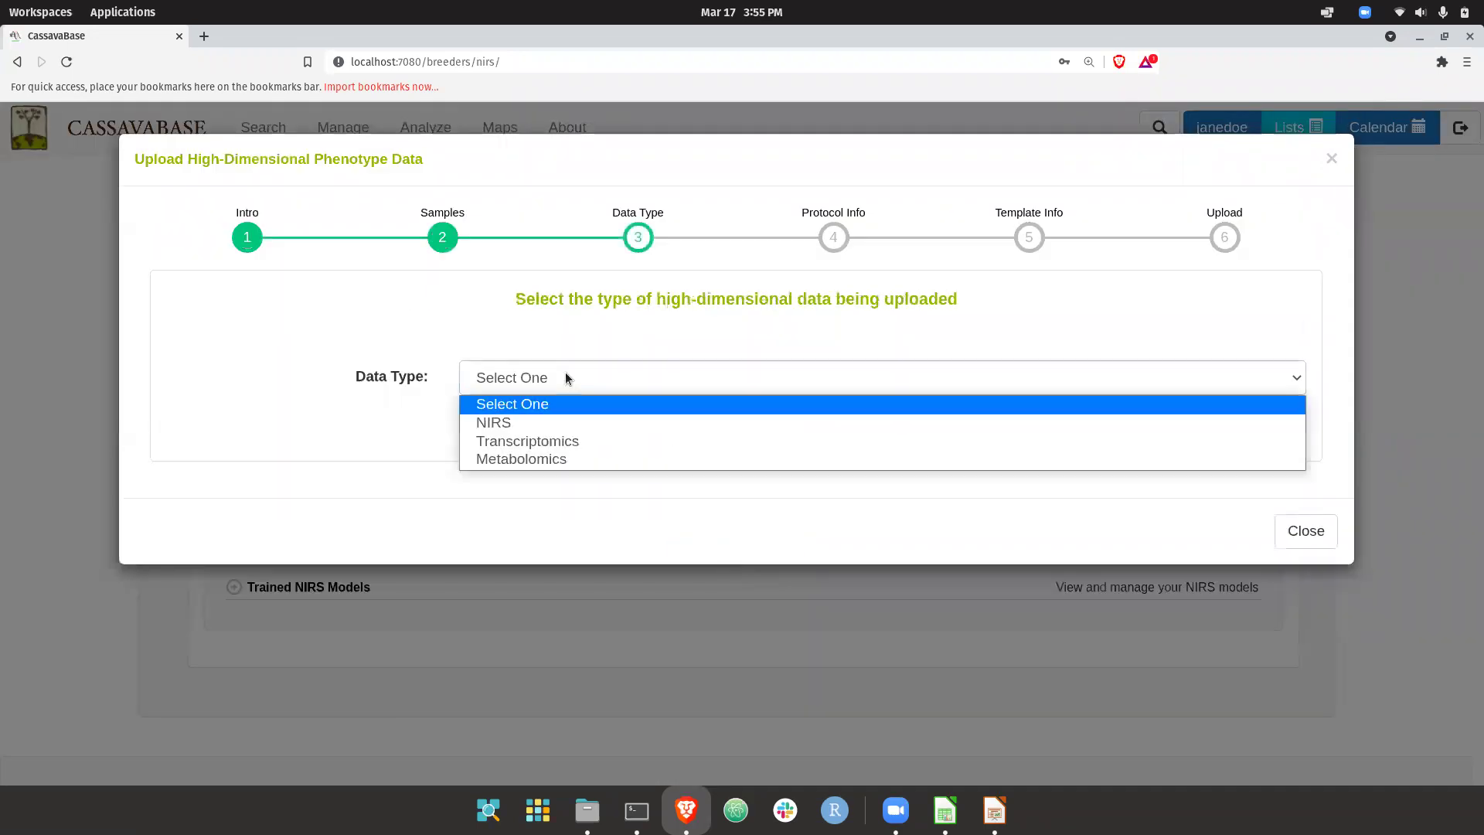
pyautogui.click(497, 424)
pyautogui.click(689, 434)
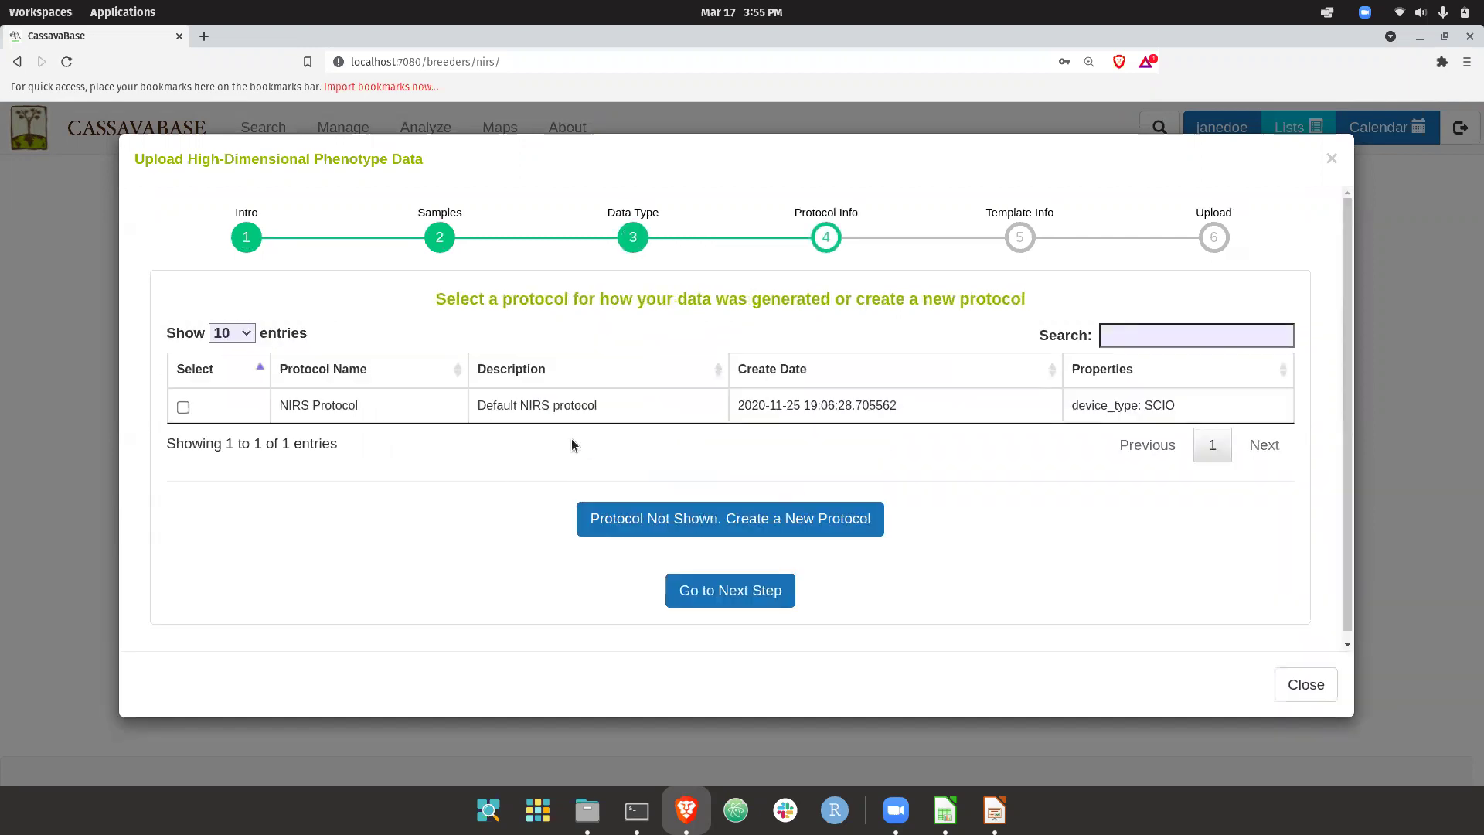
# Define a new protocol named nirs1 with the description "testing" and proceed to Template Info.
pyautogui.click(627, 522)
pyautogui.scroll(-2, 583, 523)
pyautogui.click(539, 488)
pyautogui.click(532, 517)
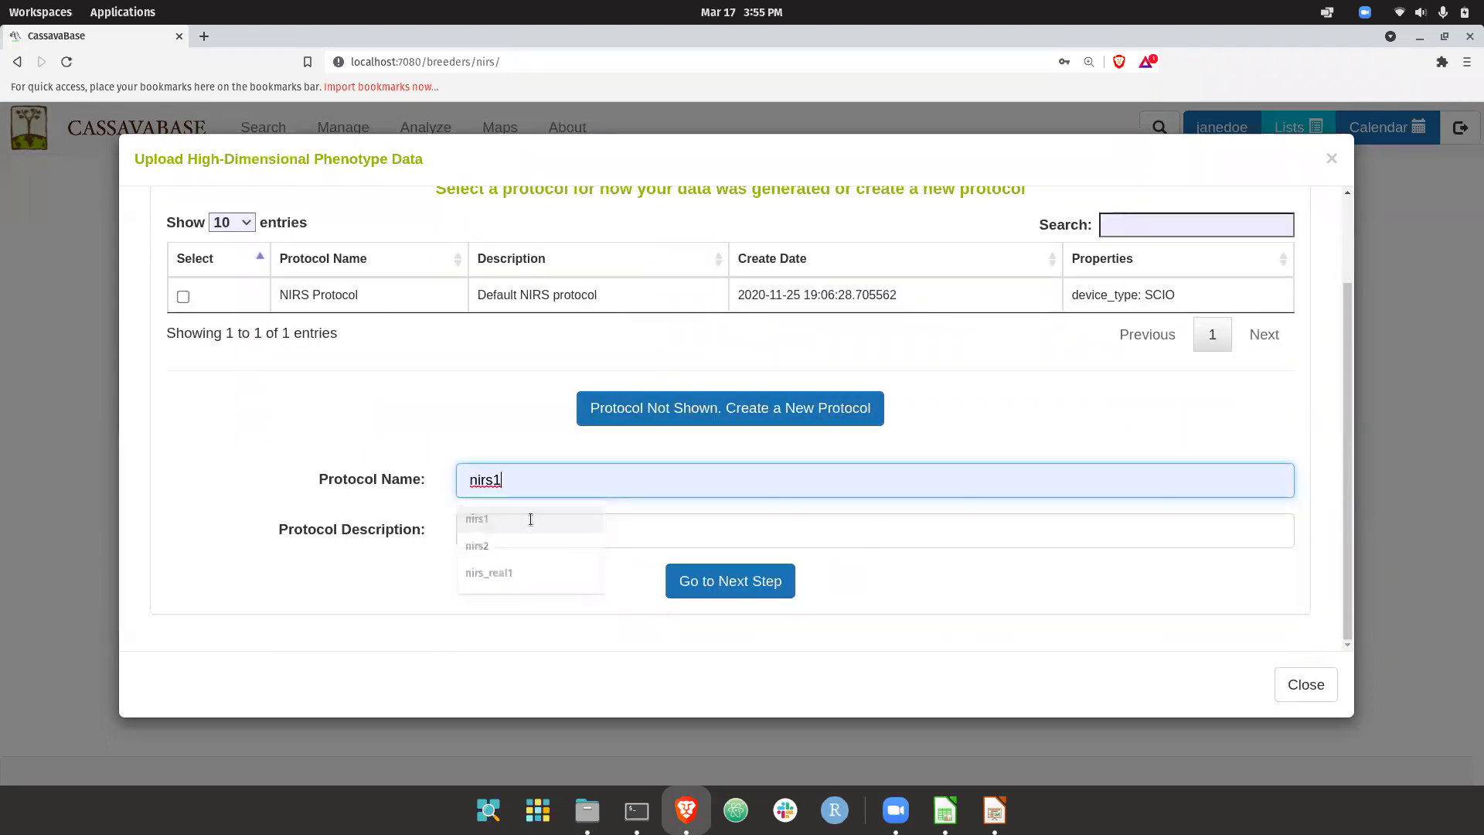
pyautogui.click(555, 546)
pyautogui.write('testing')
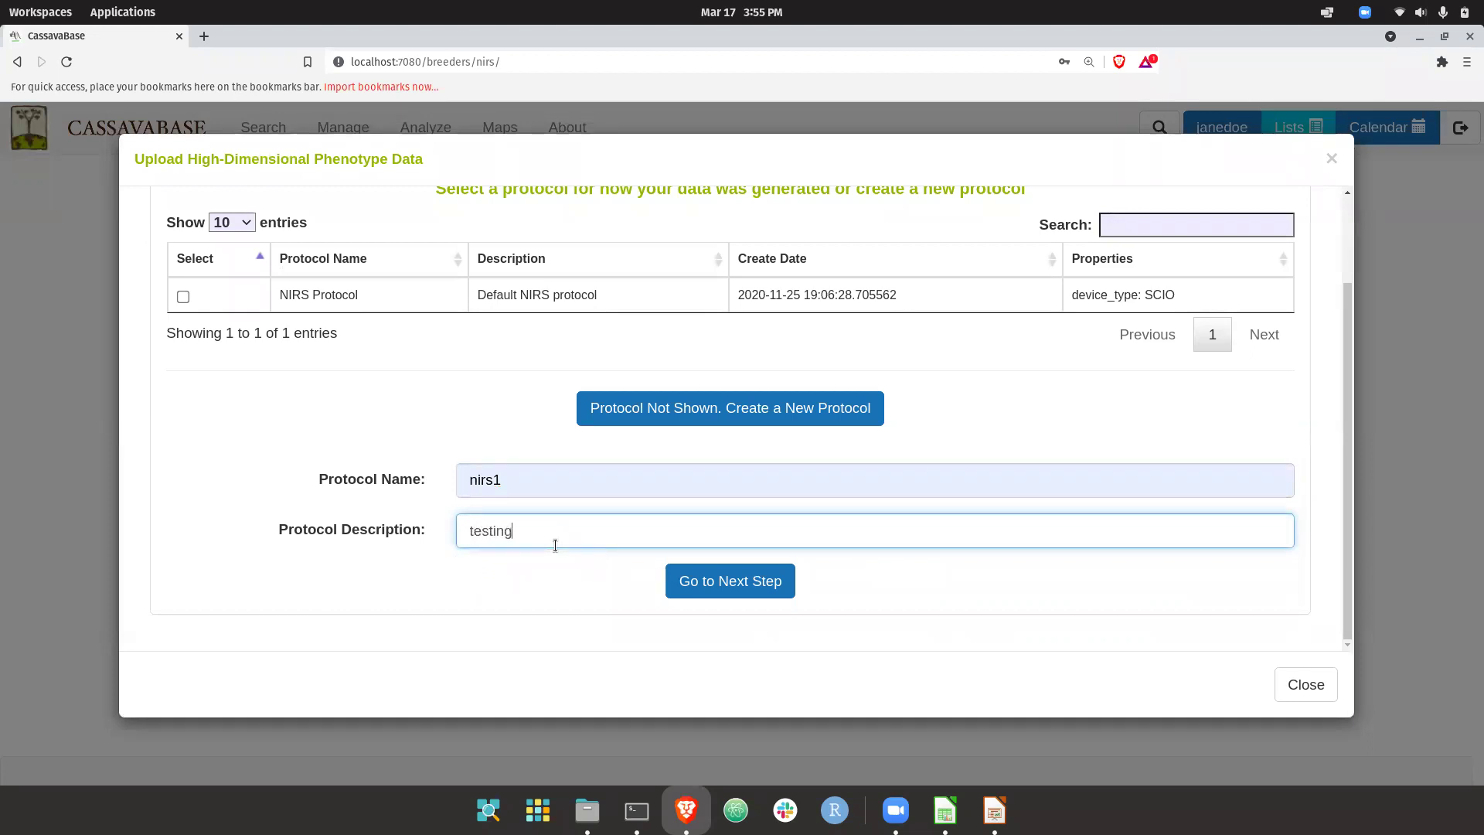
pyautogui.click(702, 573)
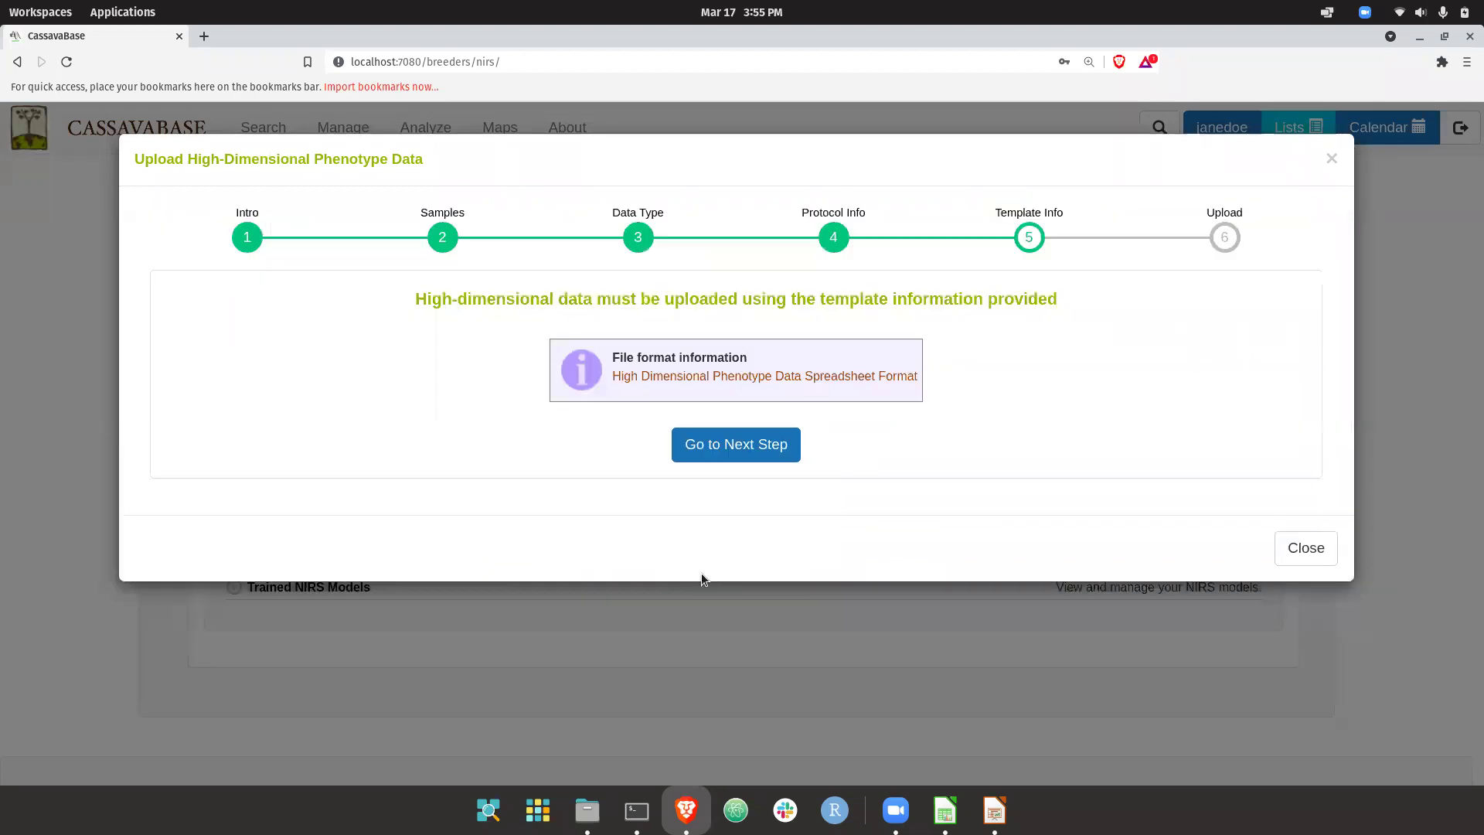
# Choose SCiO_test_dataset_csv.csv from NIRS_TEST_DATA as the NIRS spreadsheet, verify it and review the verification results.
pyautogui.click(715, 442)
pyautogui.click(633, 391)
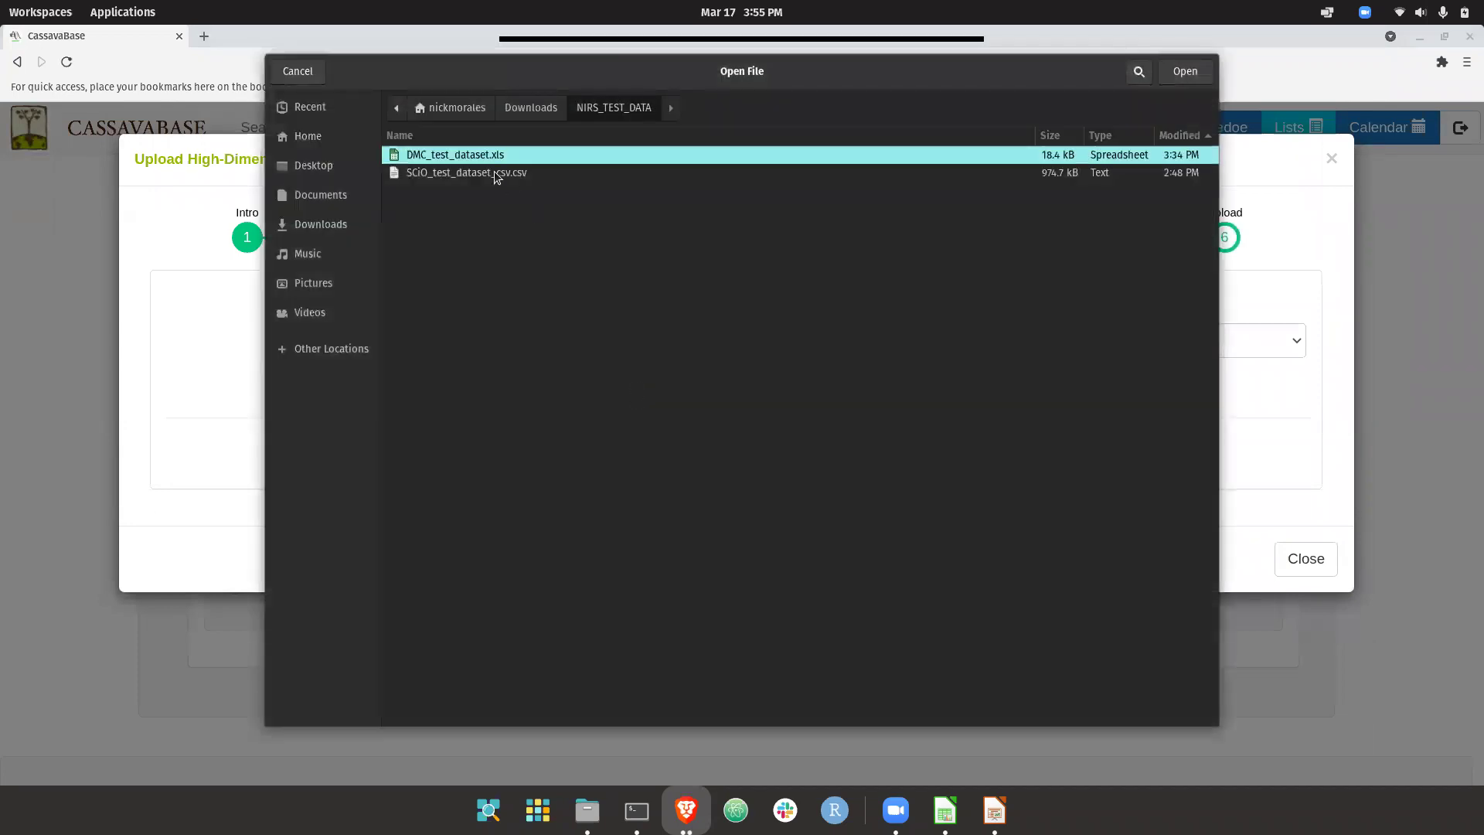
pyautogui.doubleClick(495, 174)
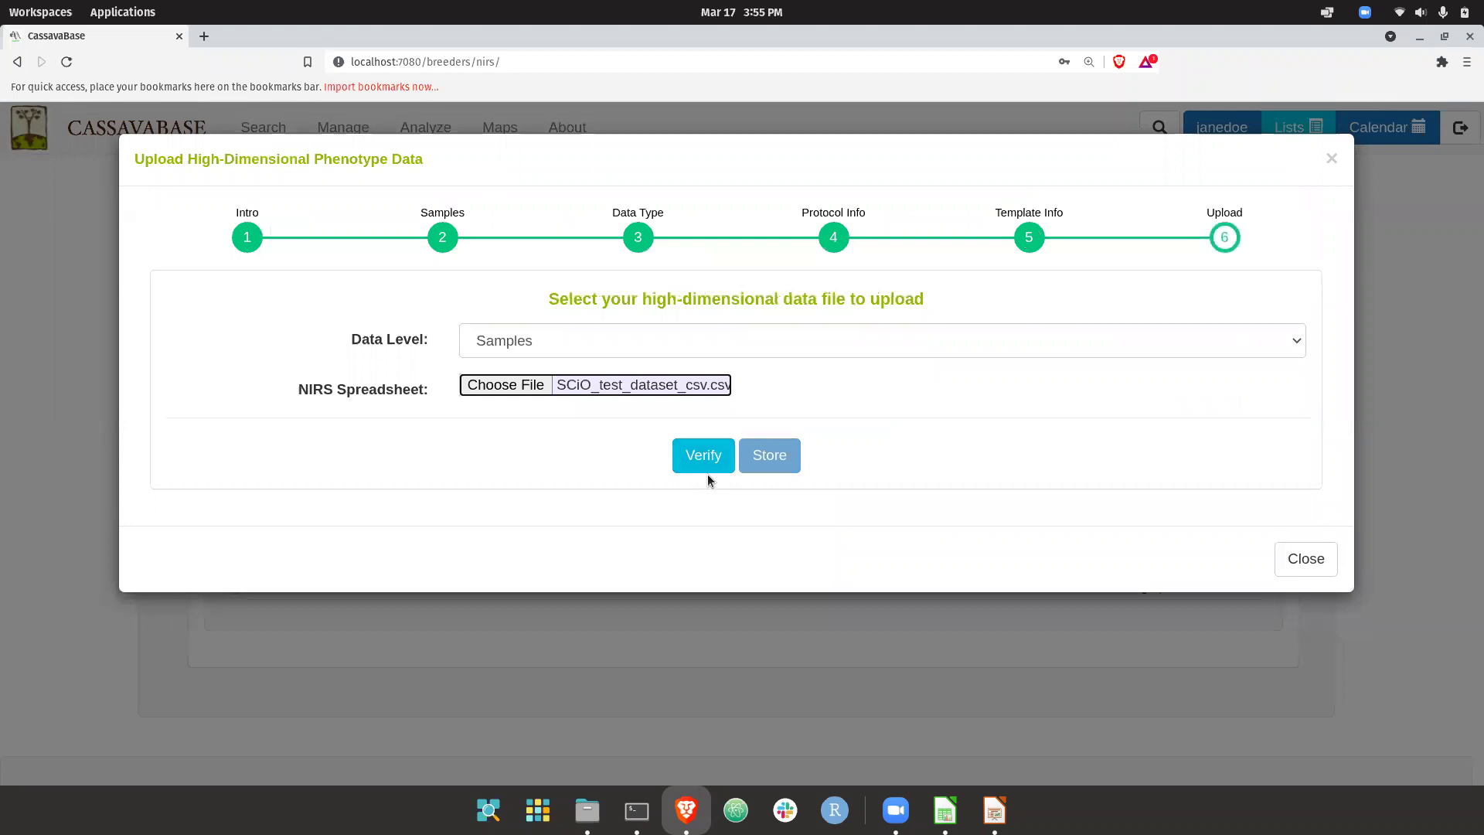
pyautogui.click(703, 466)
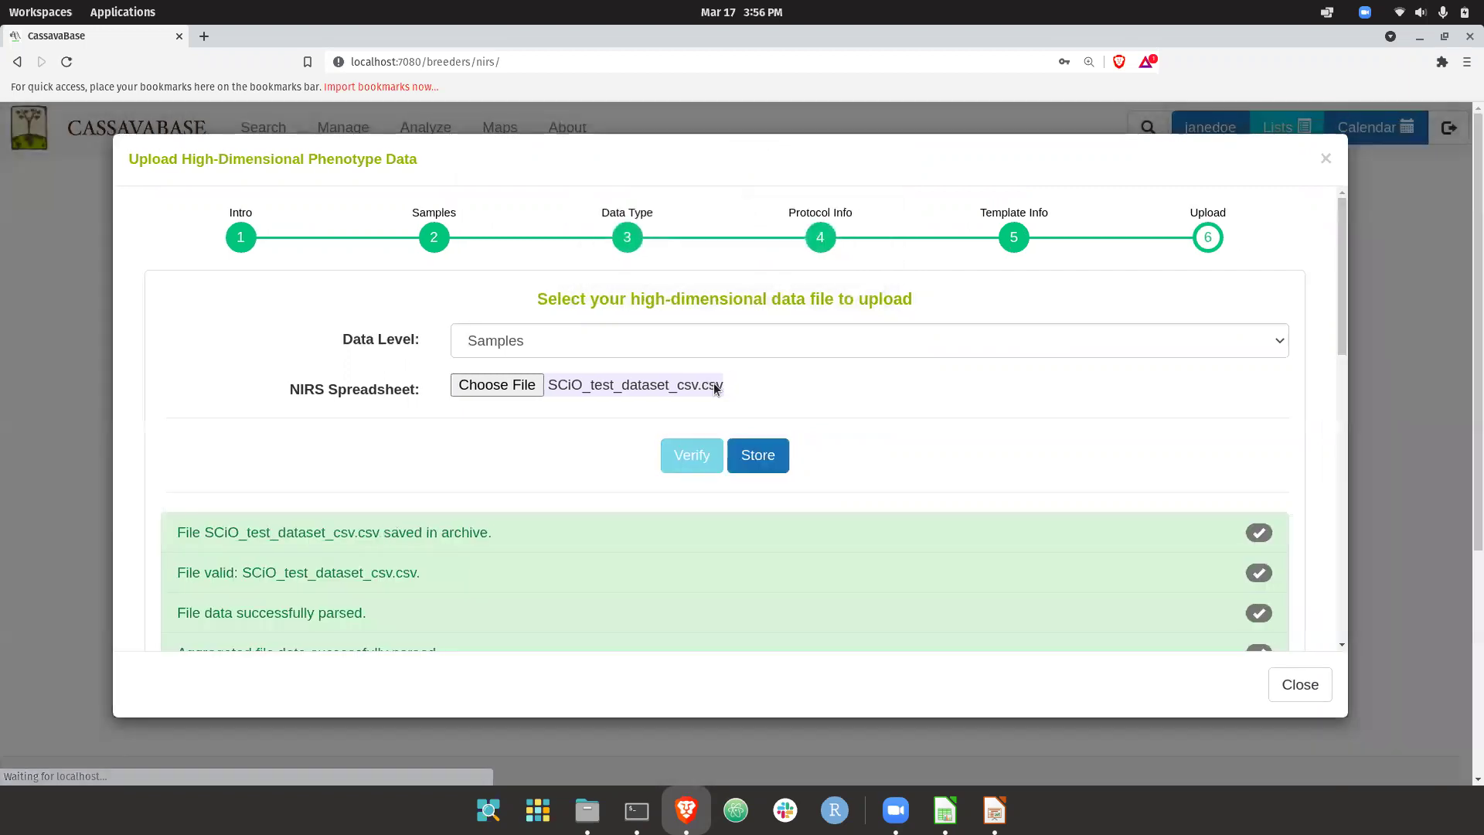
pyautogui.scroll(-4, 713, 383)
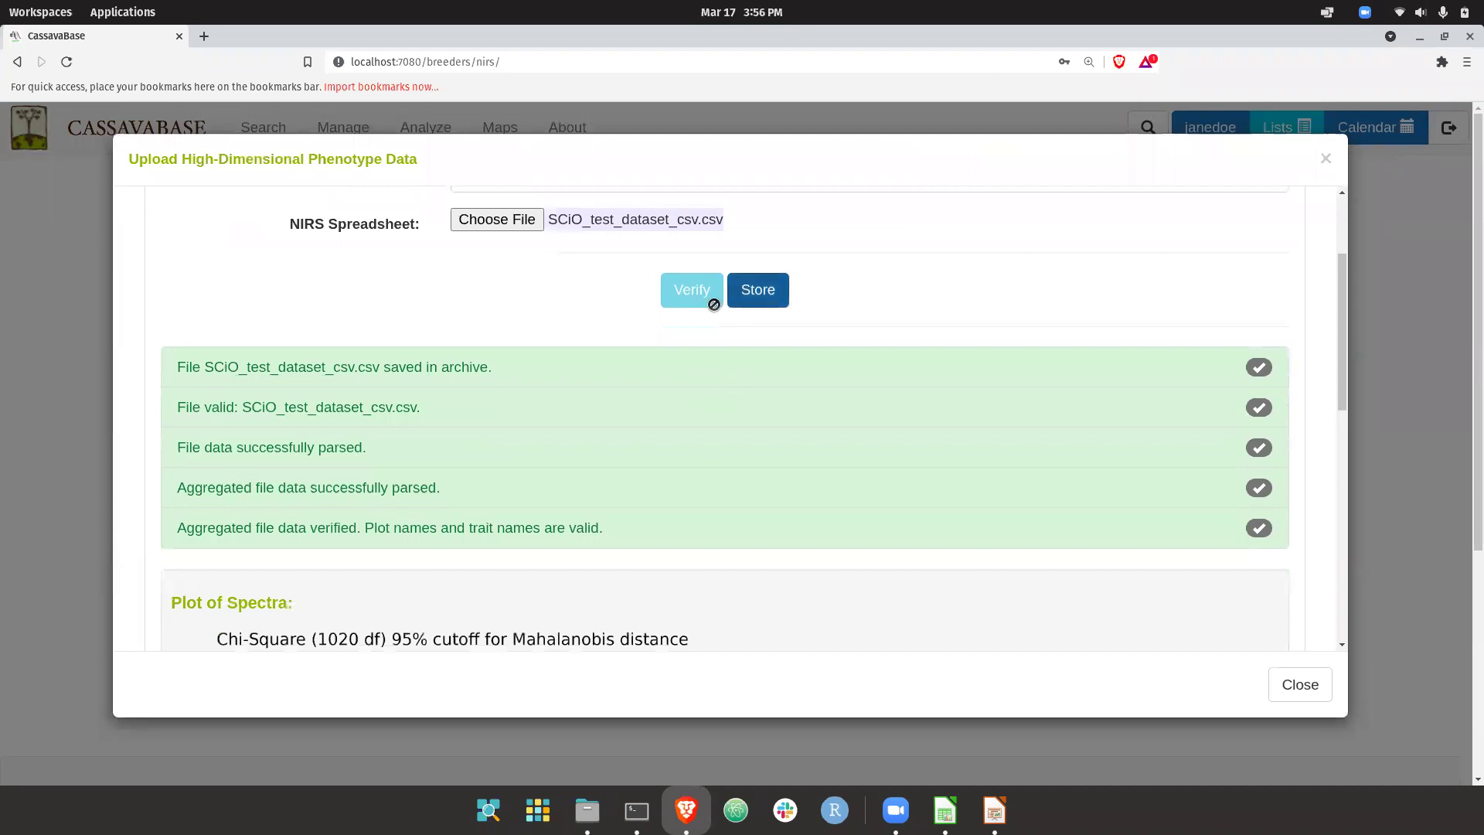
pyautogui.scroll(-3, 694, 324)
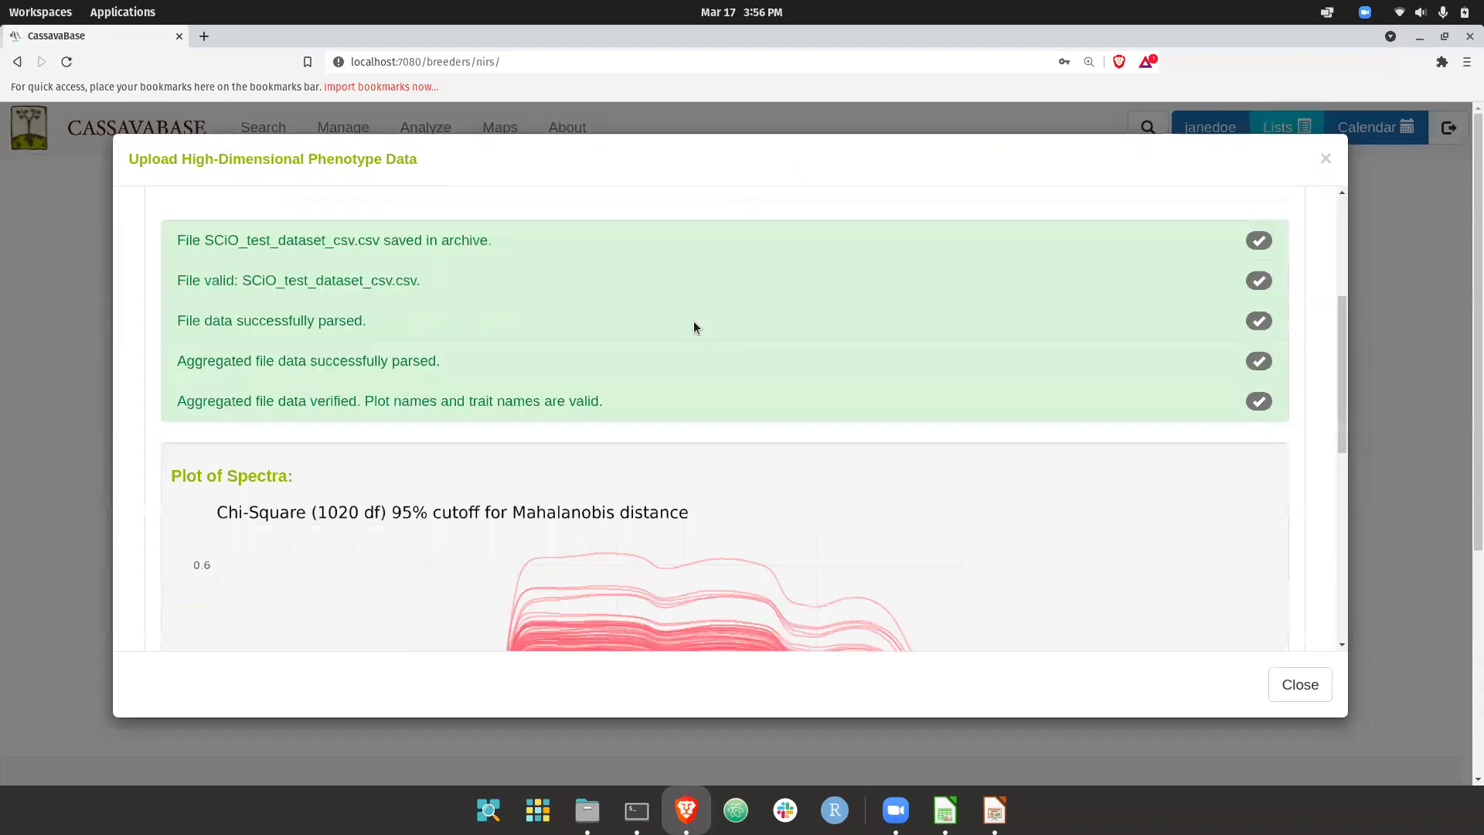
# Examine the plot of spectra and its outlier legend below the file verification messages.
pyautogui.scroll(-10, 693, 322)
pyautogui.scroll(5, 539, 457)
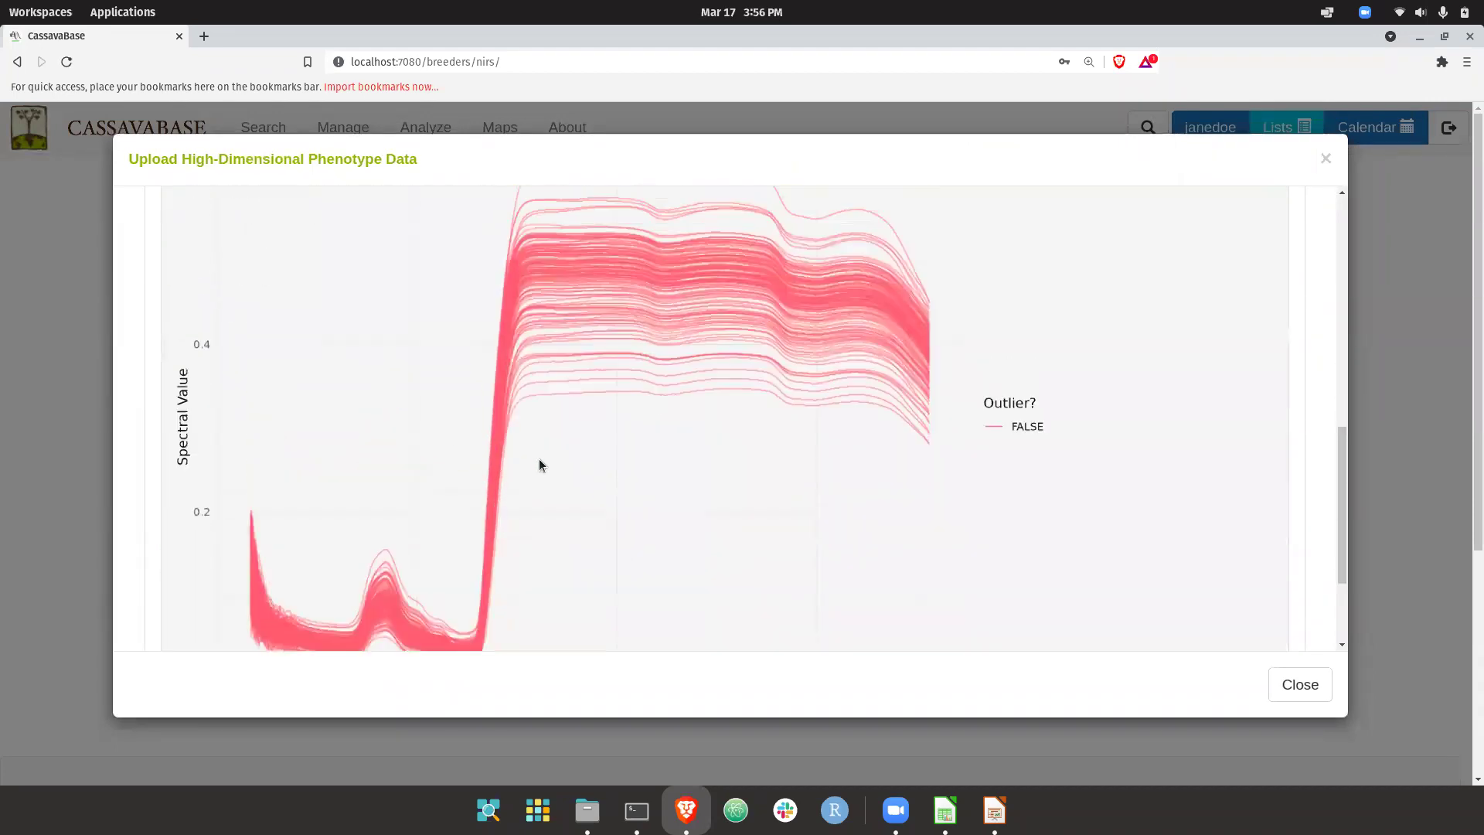
pyautogui.scroll(-2, 411, 539)
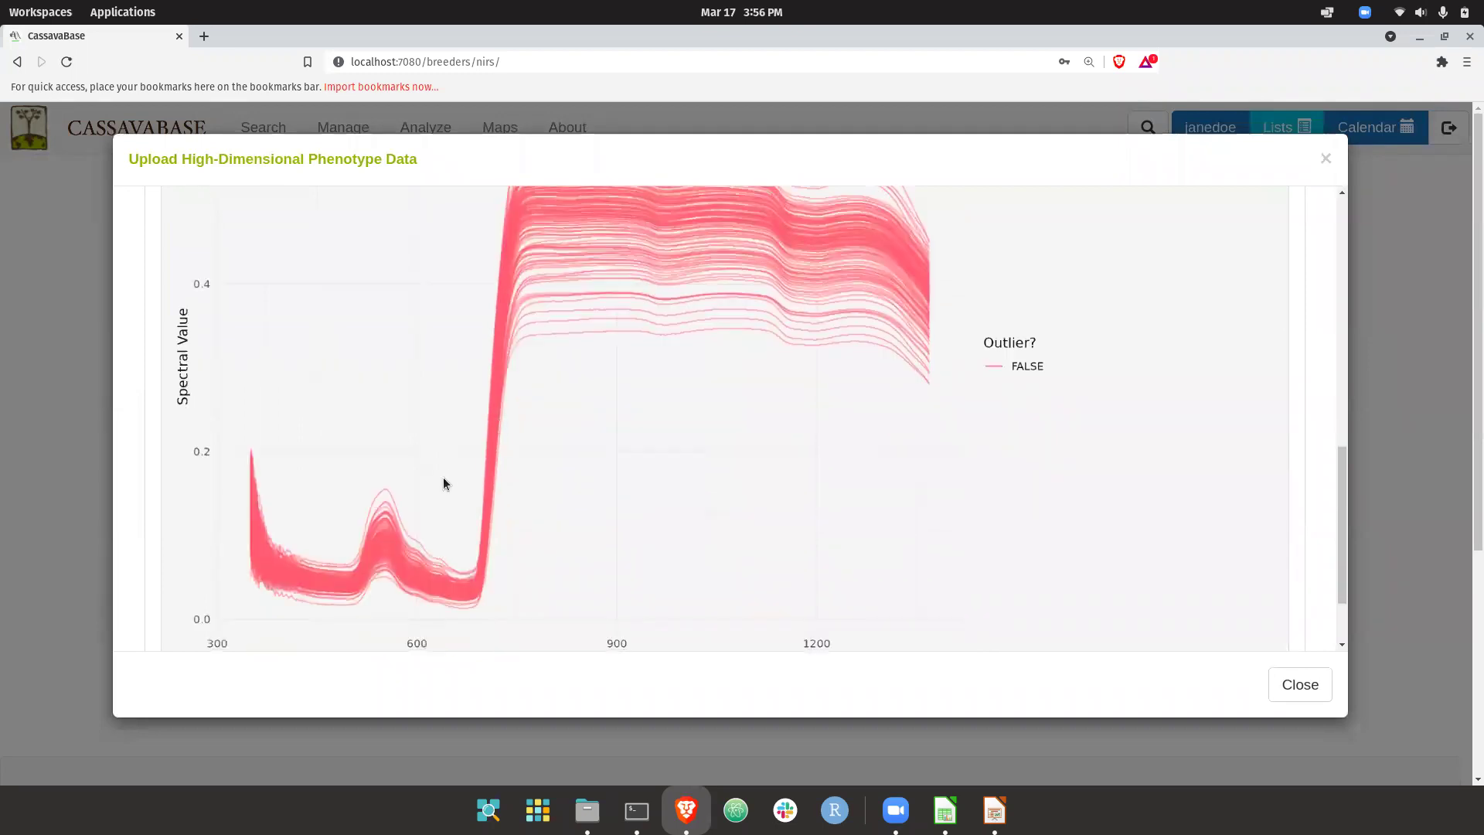
pyautogui.scroll(-2, 443, 478)
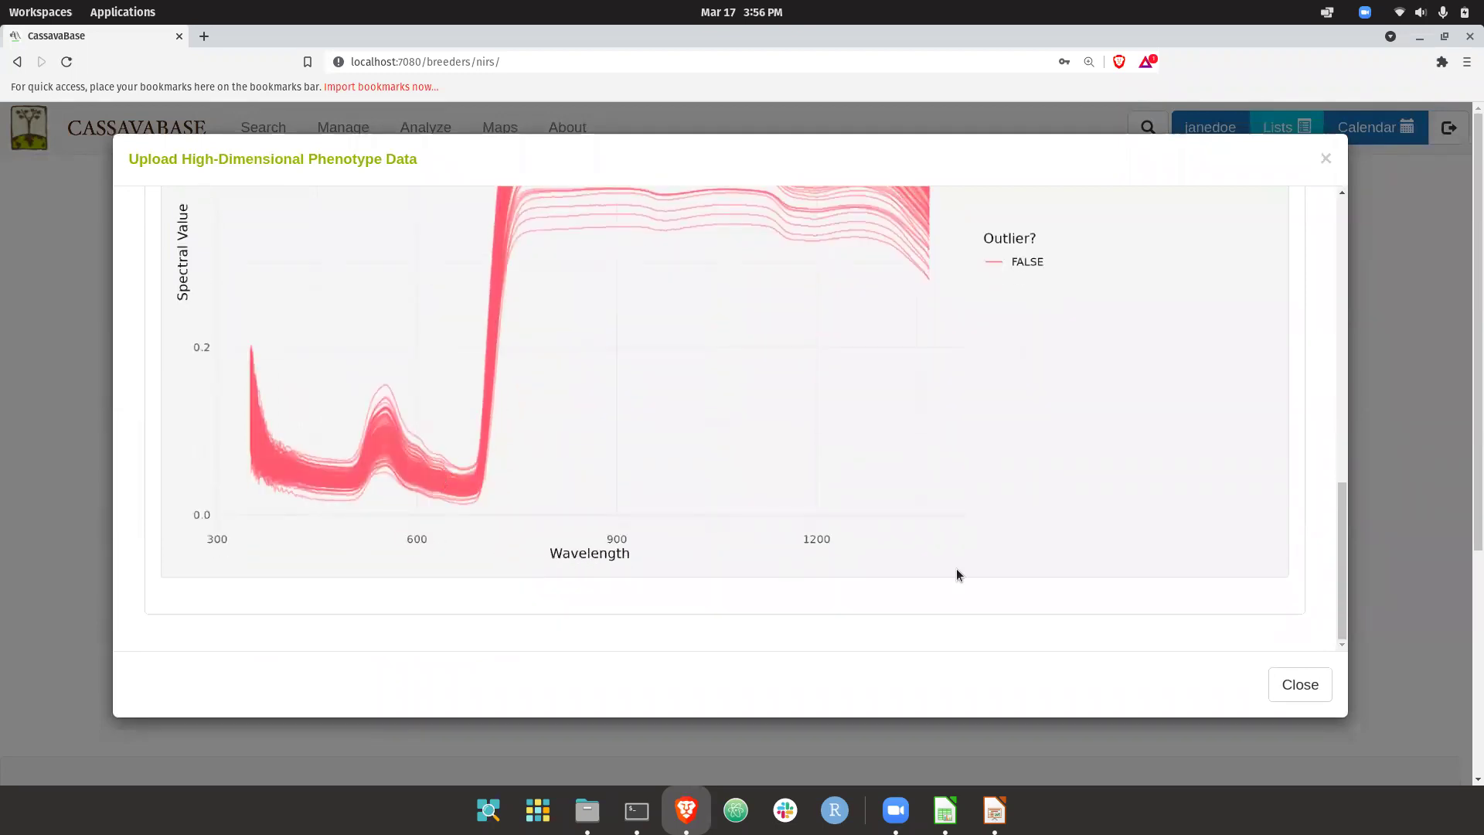
pyautogui.scroll(3, 619, 502)
pyautogui.scroll(3, 184, 437)
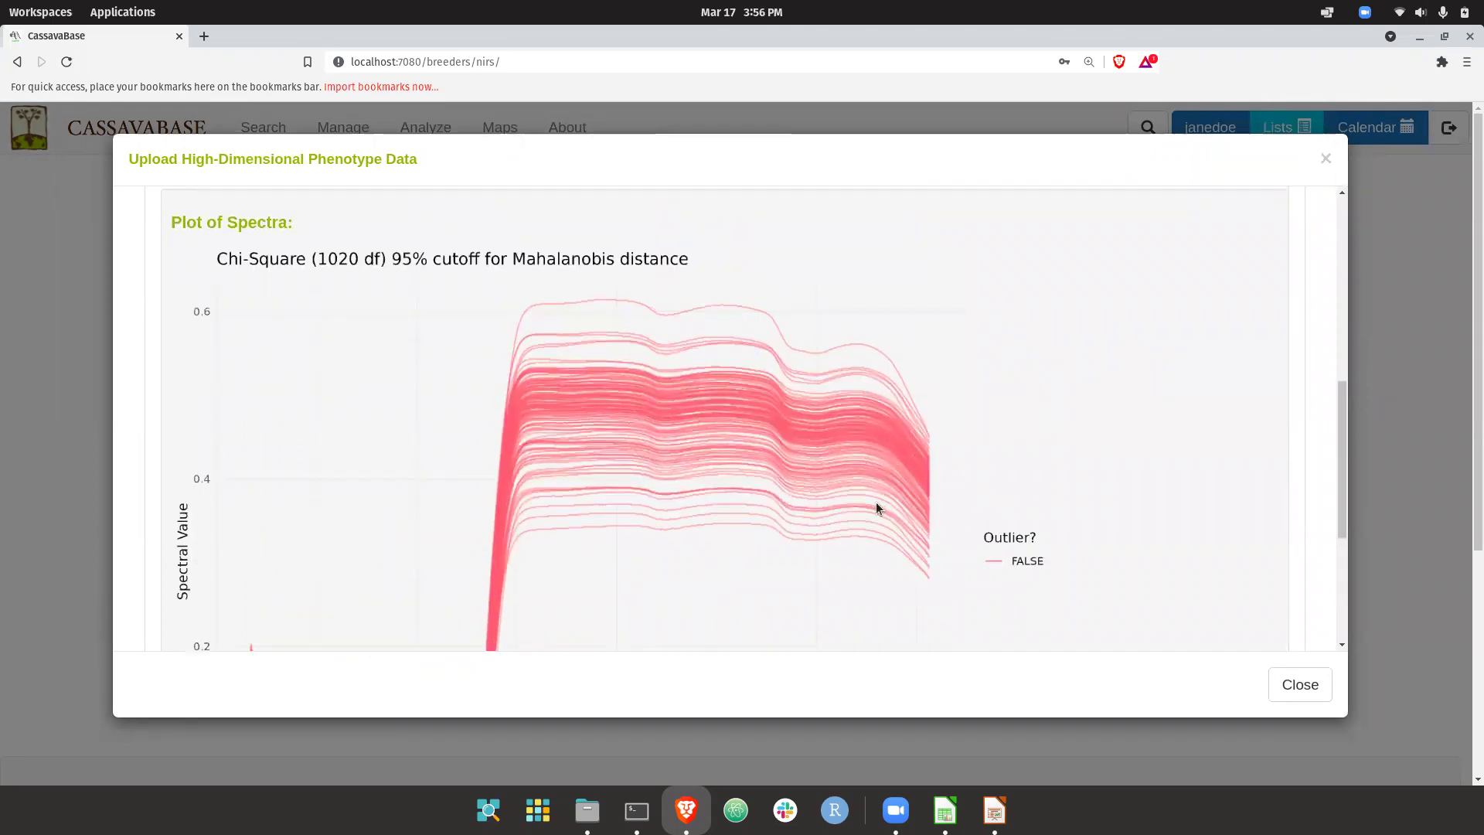
pyautogui.scroll(1, 702, 453)
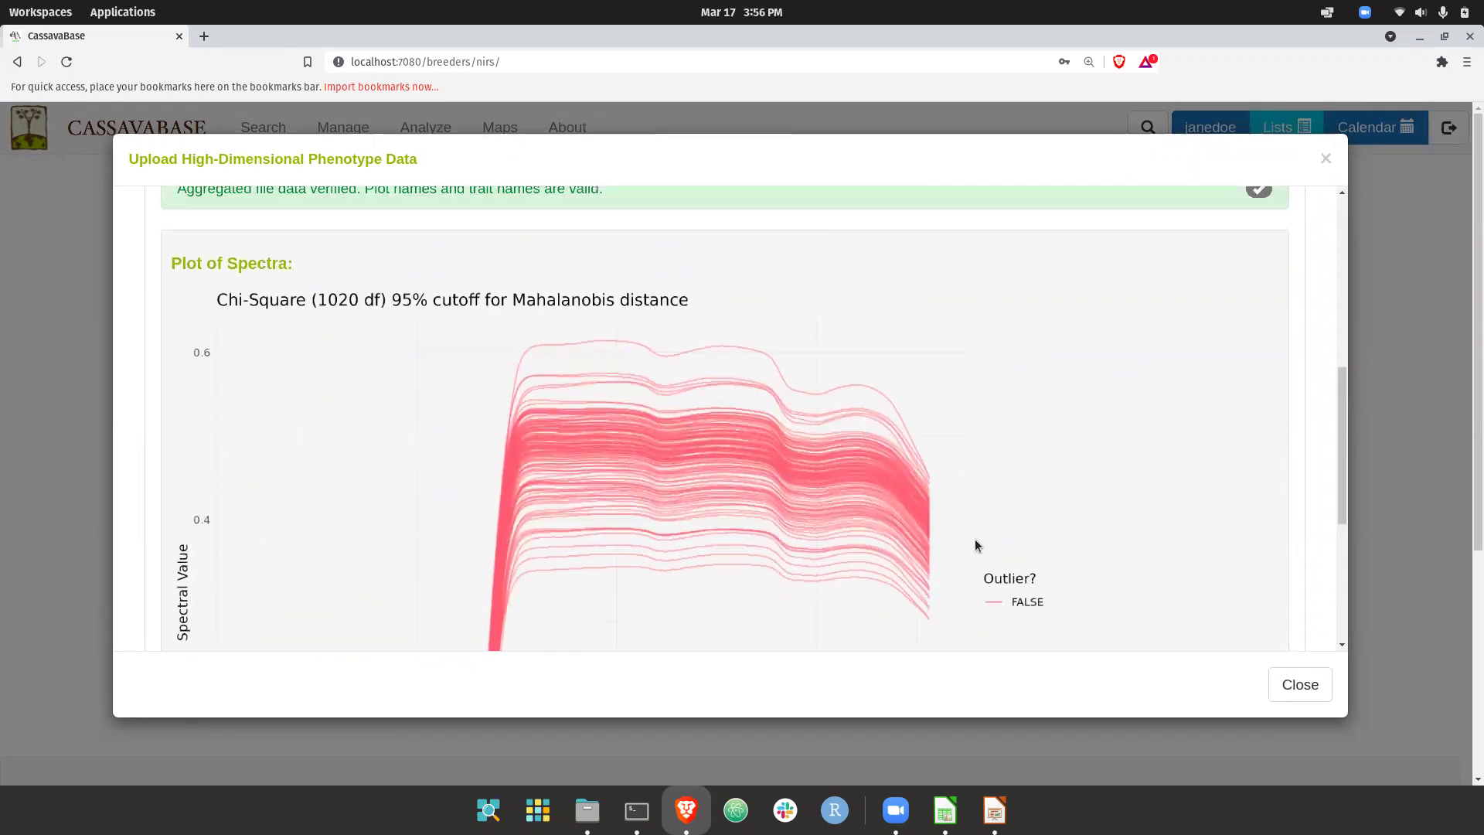
pyautogui.scroll(9, 856, 508)
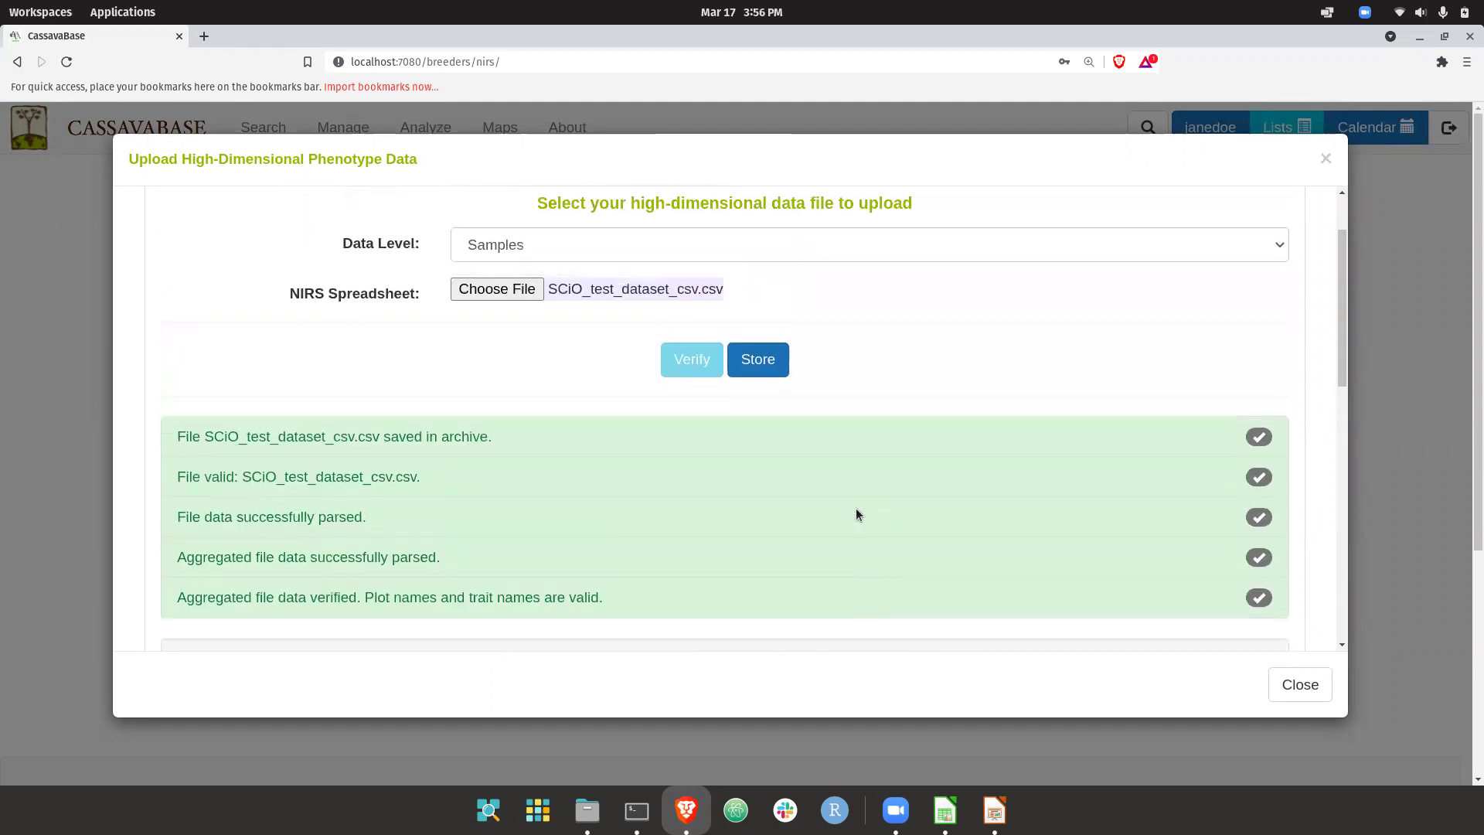
pyautogui.scroll(-7, 761, 487)
pyautogui.scroll(8, 804, 472)
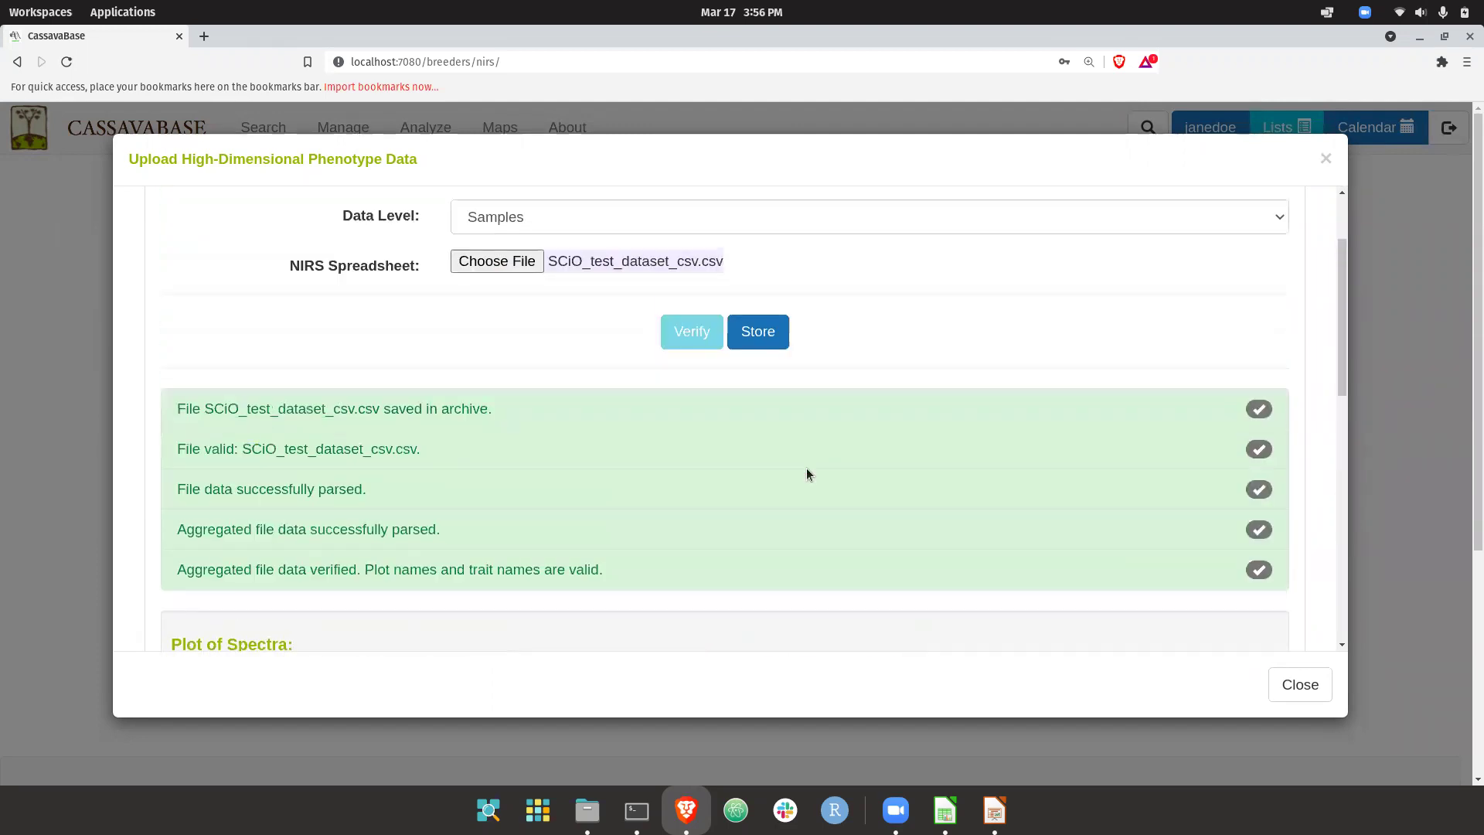
# Store the verified SCiO_test_dataset_csv.csv data in the database and reload the Manage NIRS Data page.
pyautogui.click(764, 422)
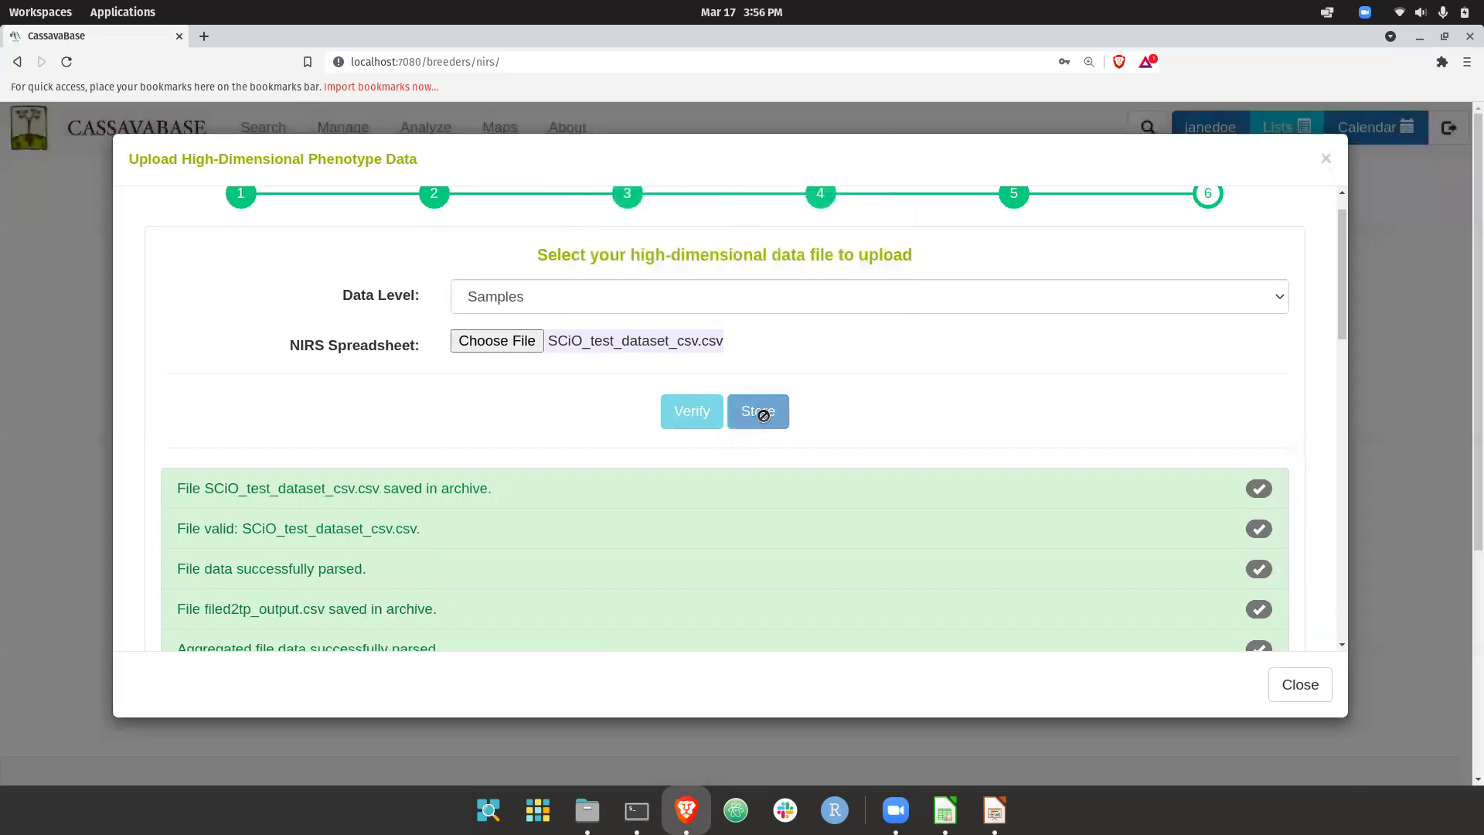
pyautogui.scroll(-5, 763, 415)
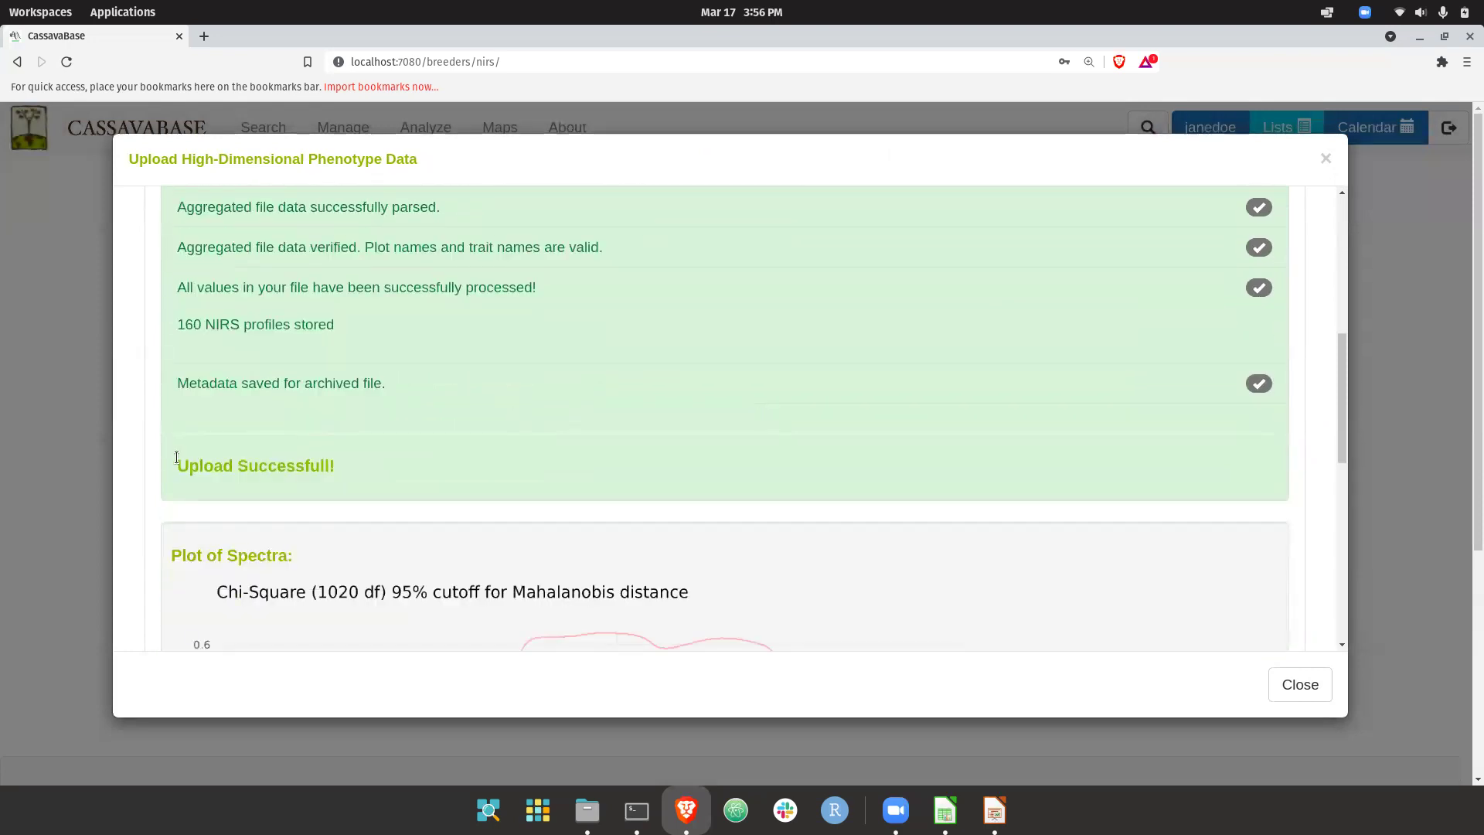
pyautogui.click(65, 62)
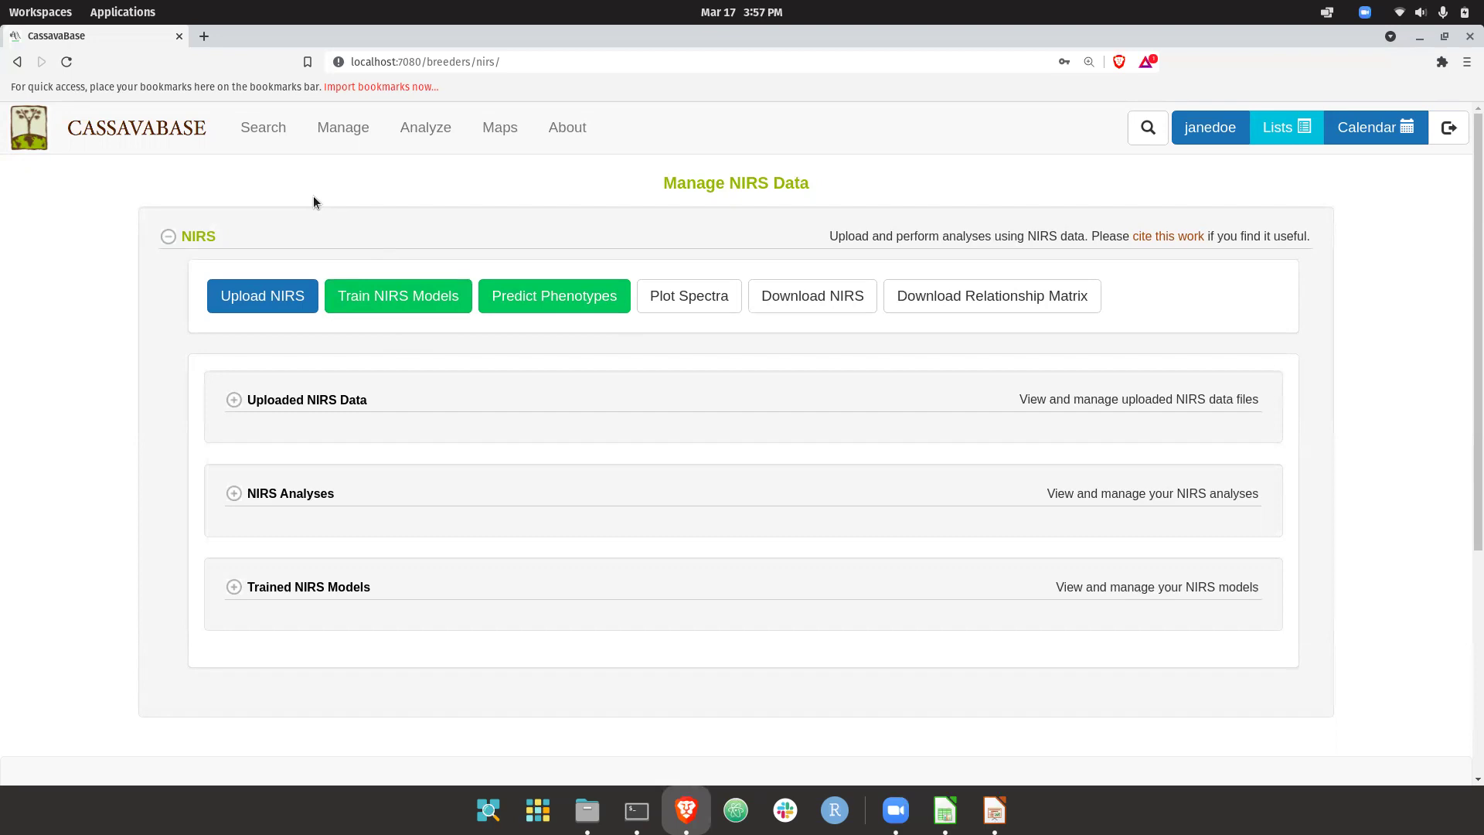
# Open the Search Wizard and select field_trial1 in a first column of Trials.
pyautogui.moveTo(252, 137)
pyautogui.click(262, 172)
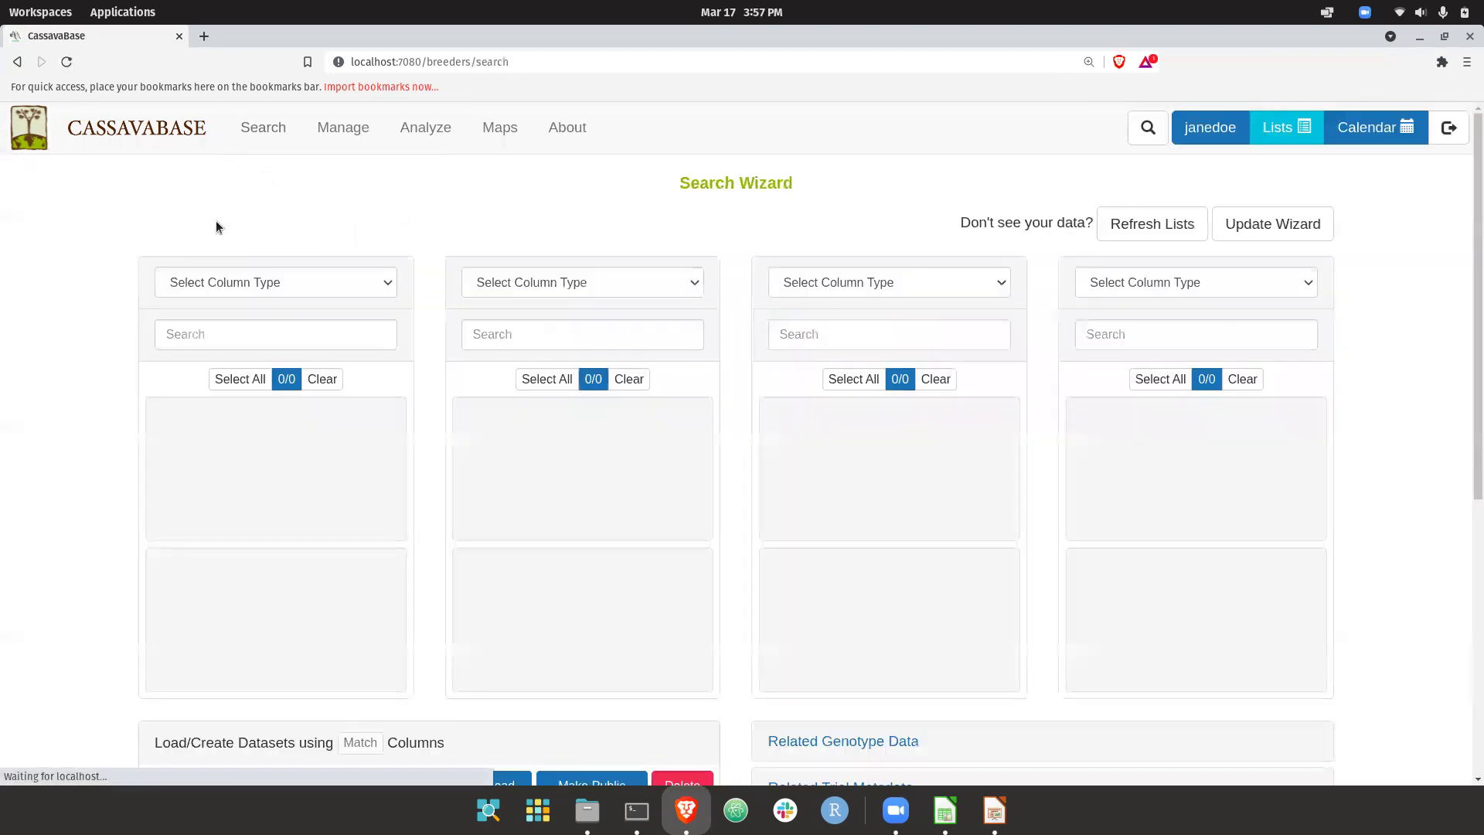
pyautogui.scroll(-3, 253, 406)
pyautogui.click(309, 166)
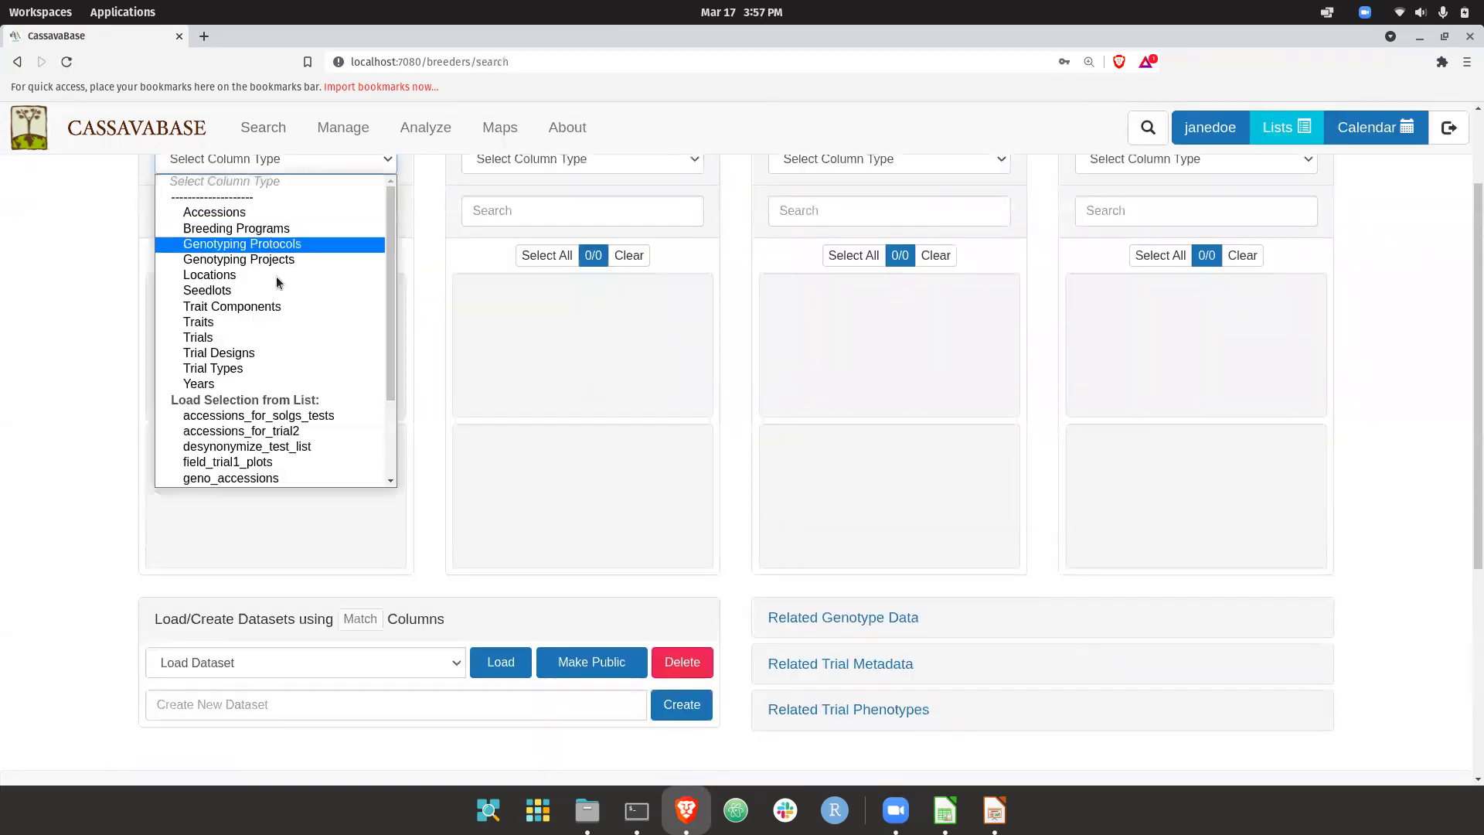
pyautogui.click(309, 338)
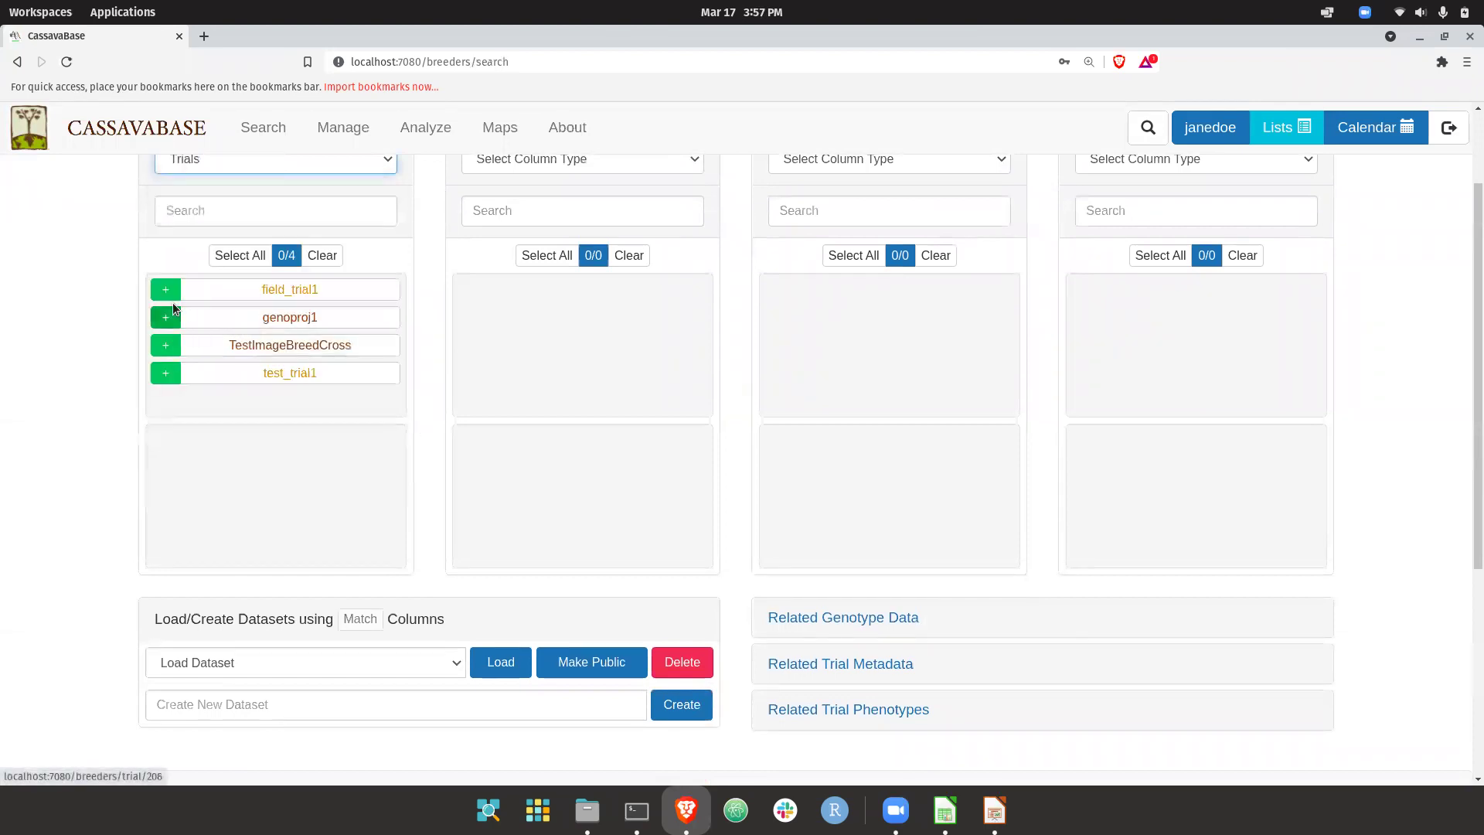
pyautogui.click(165, 290)
# Set the second wizard column to Accessions and select all accessions of field_trial1.
pyautogui.scroll(2, 398, 292)
pyautogui.click(544, 246)
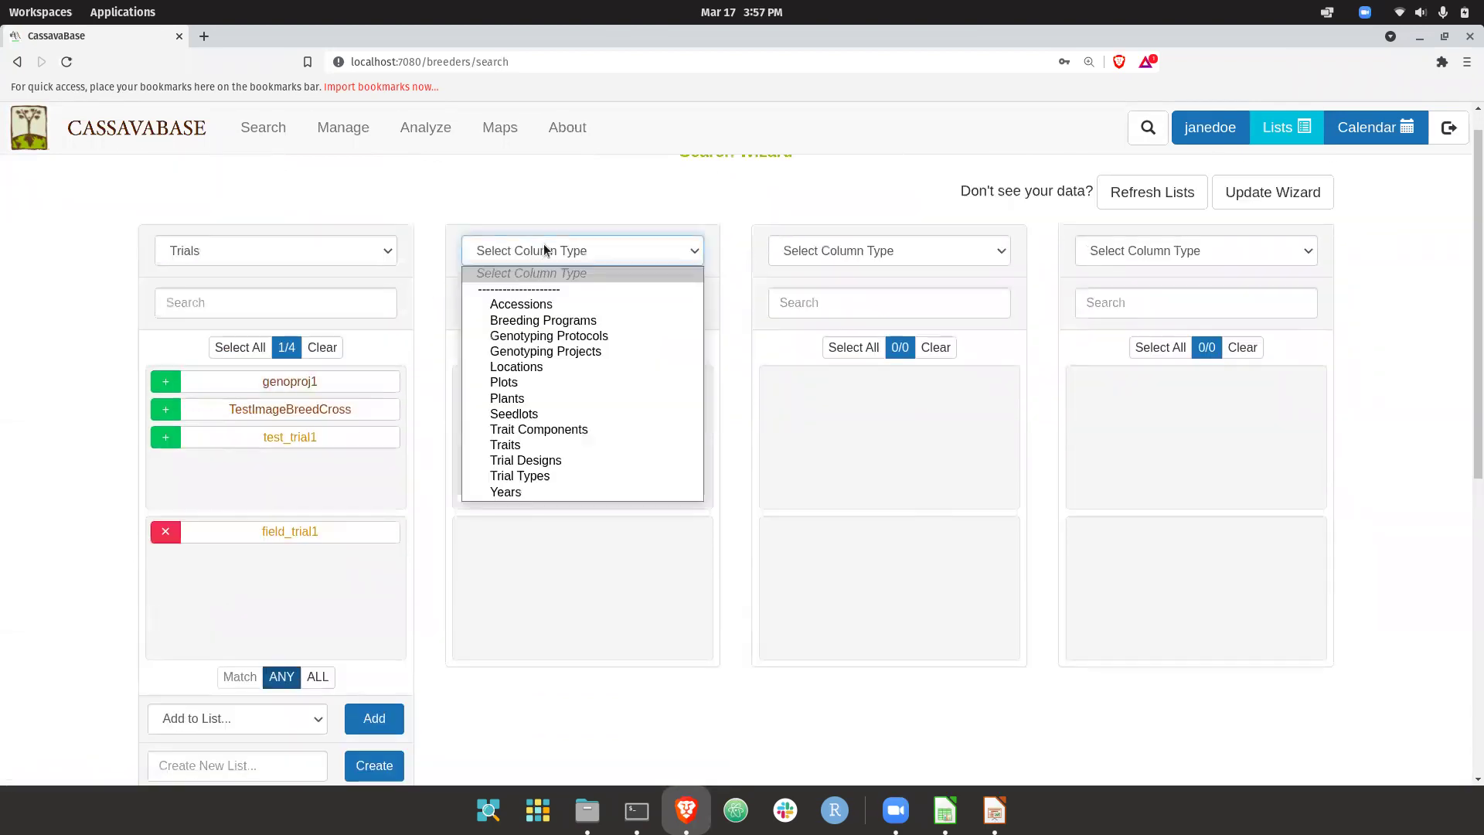
pyautogui.click(531, 303)
pyautogui.click(541, 347)
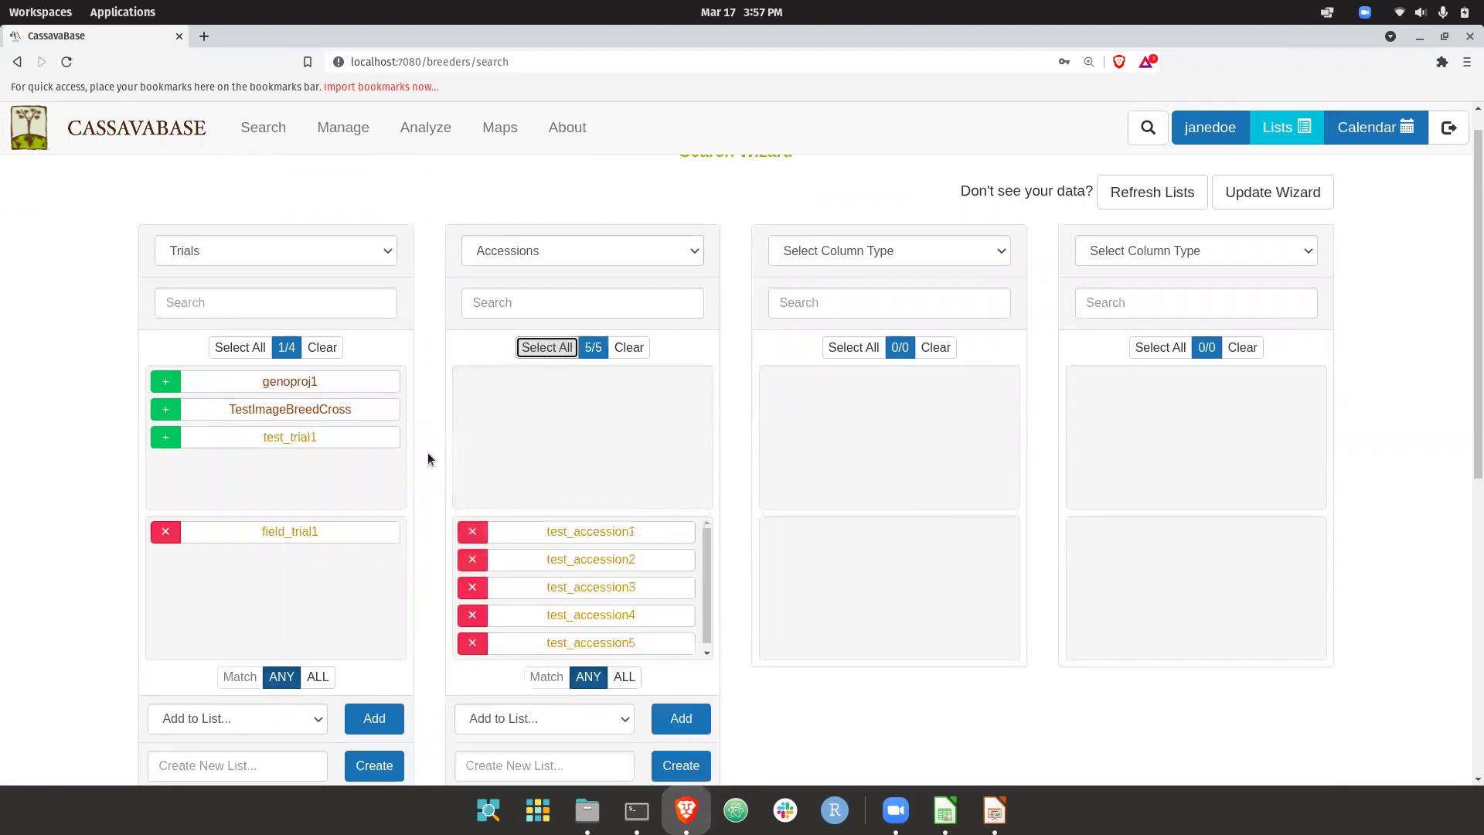
pyautogui.scroll(-1, 400, 485)
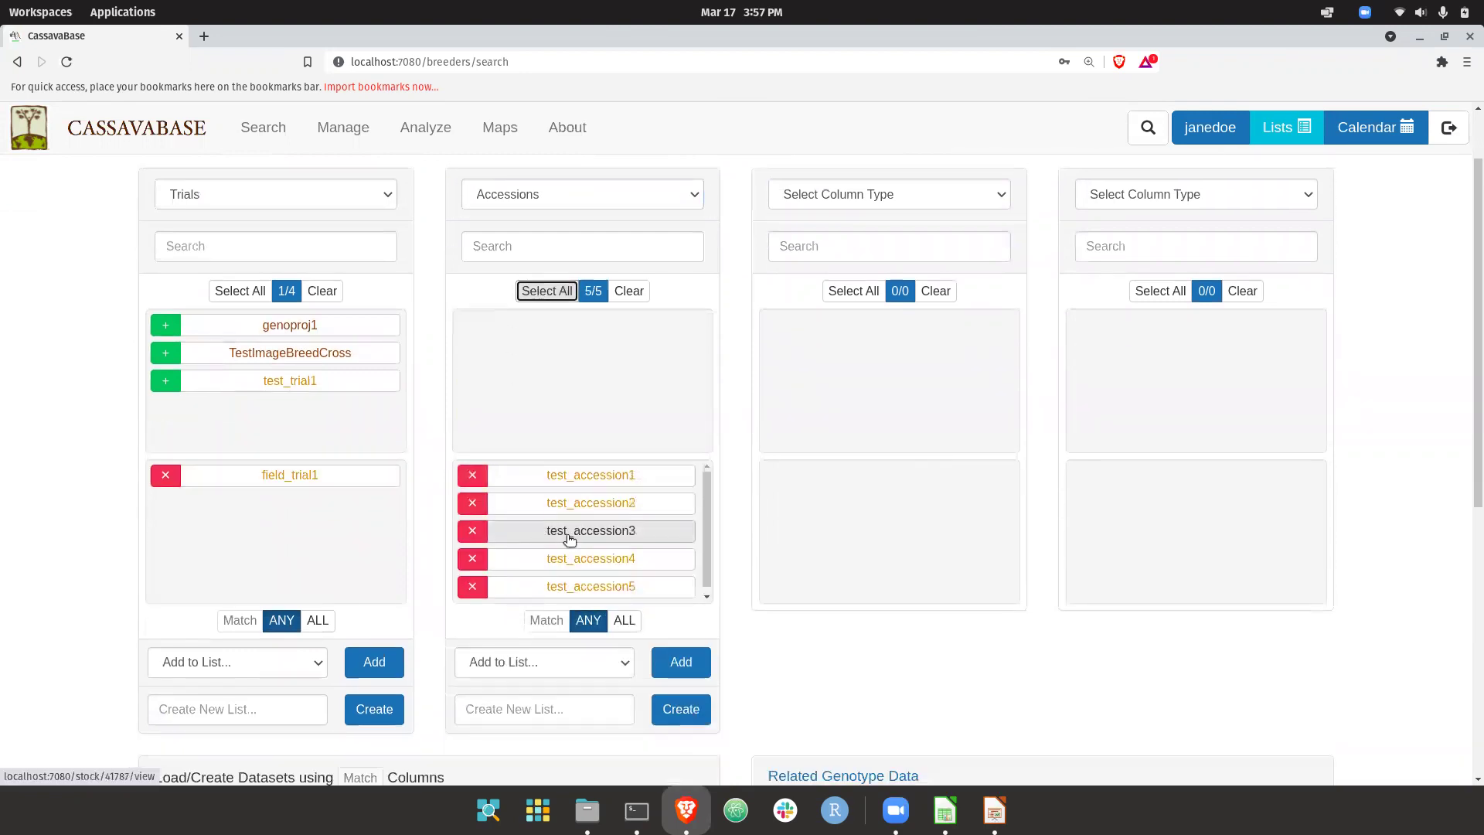
# Set the third wizard column to Traits and select dry matter content by specific gravity method.
pyautogui.click(827, 194)
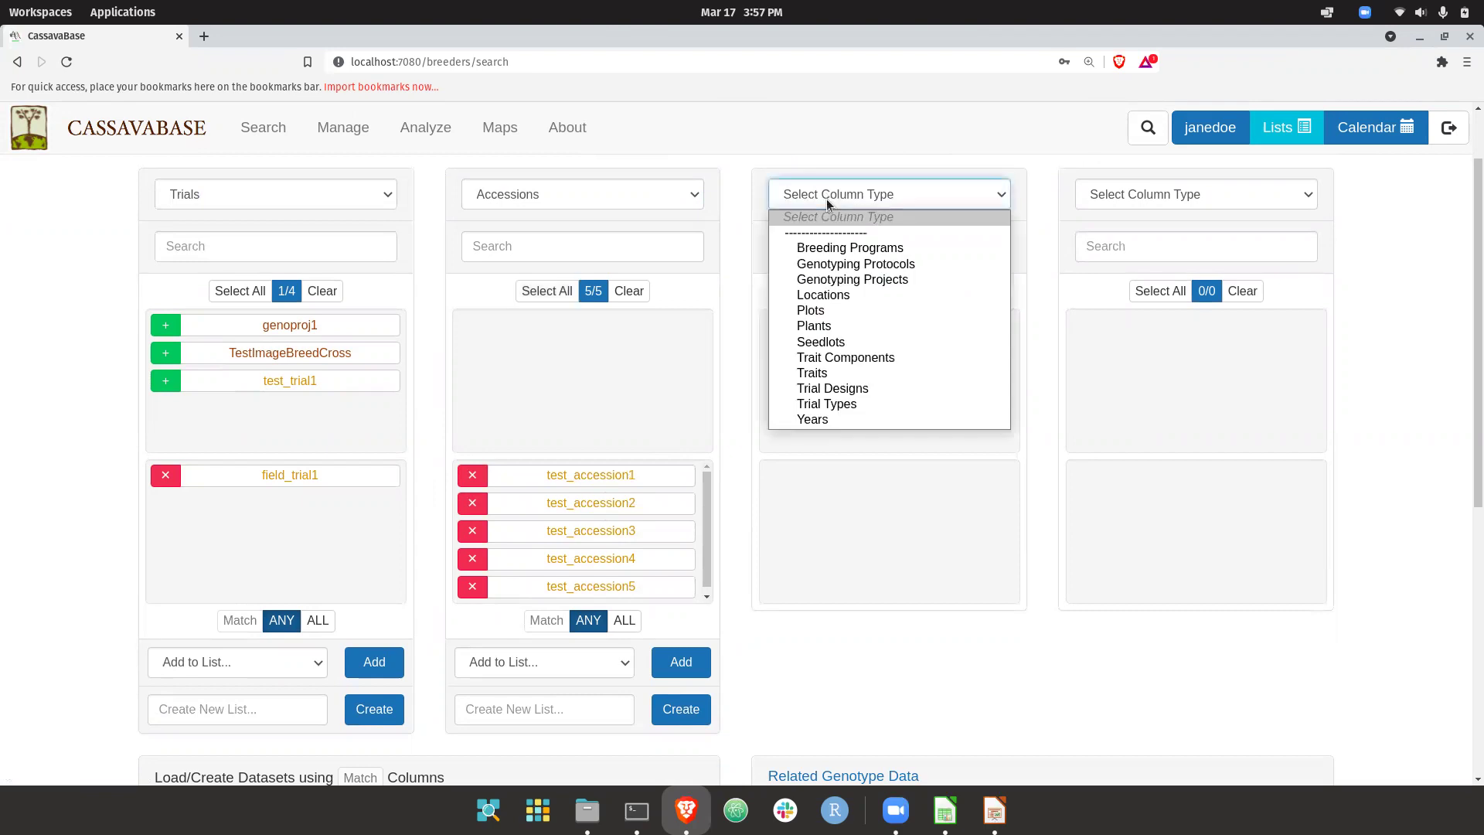
pyautogui.click(841, 374)
pyautogui.click(779, 325)
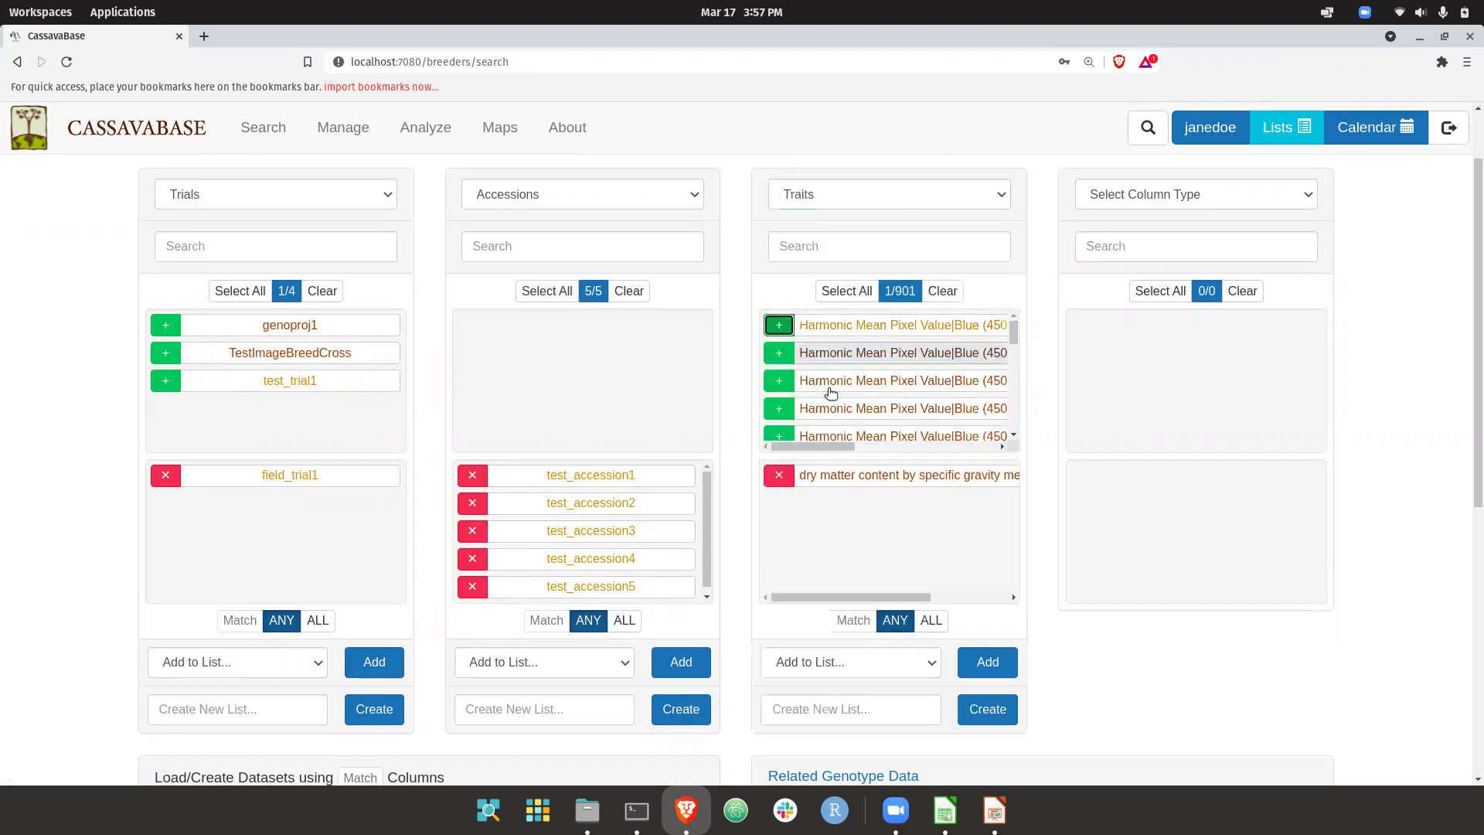
pyautogui.scroll(-1, 820, 492)
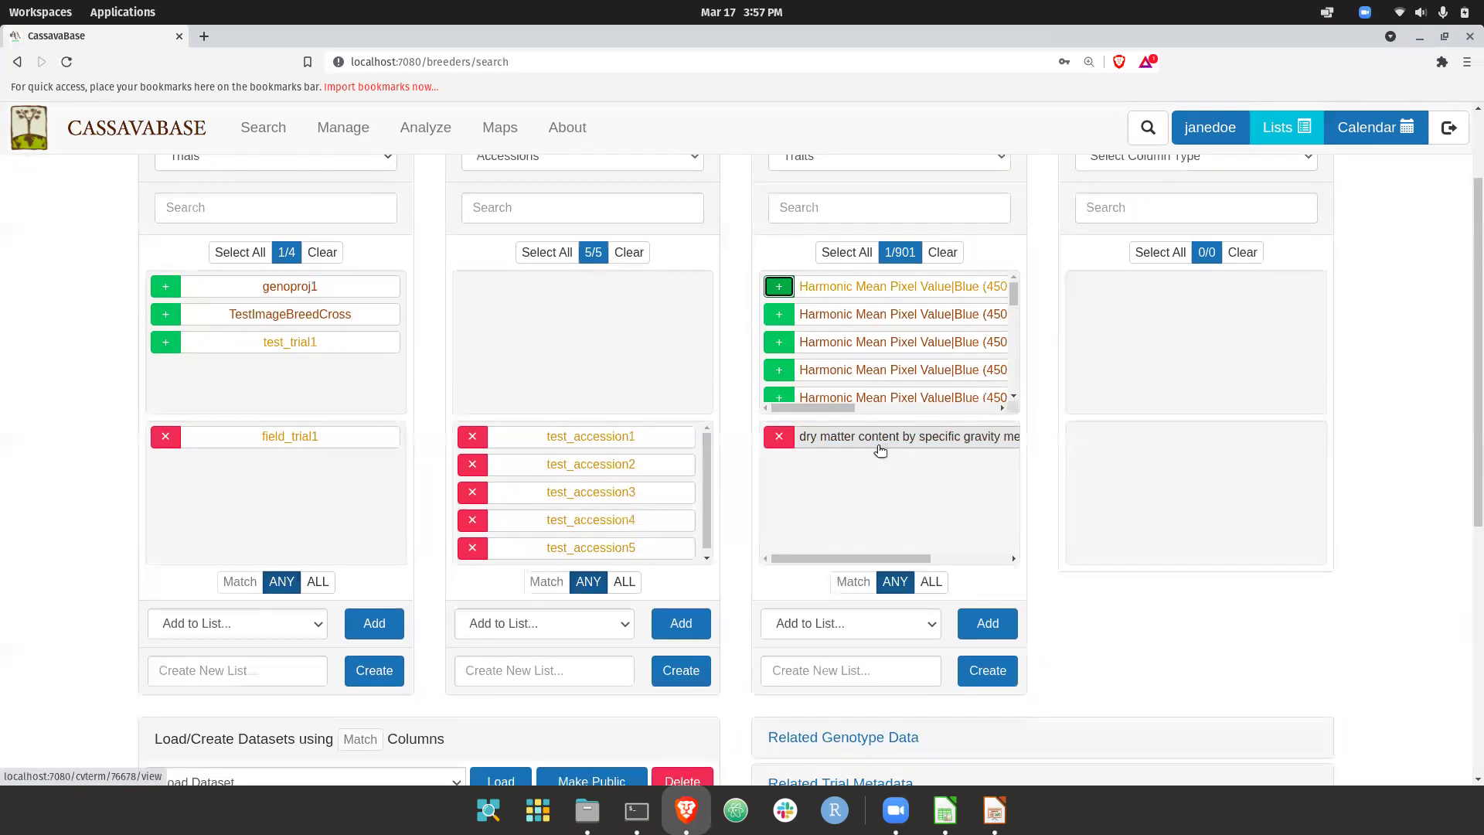
# Create a new dataset named "nirs dataset" from the selected trial, accessions and trait.
pyautogui.scroll(-4, 808, 473)
pyautogui.click(301, 677)
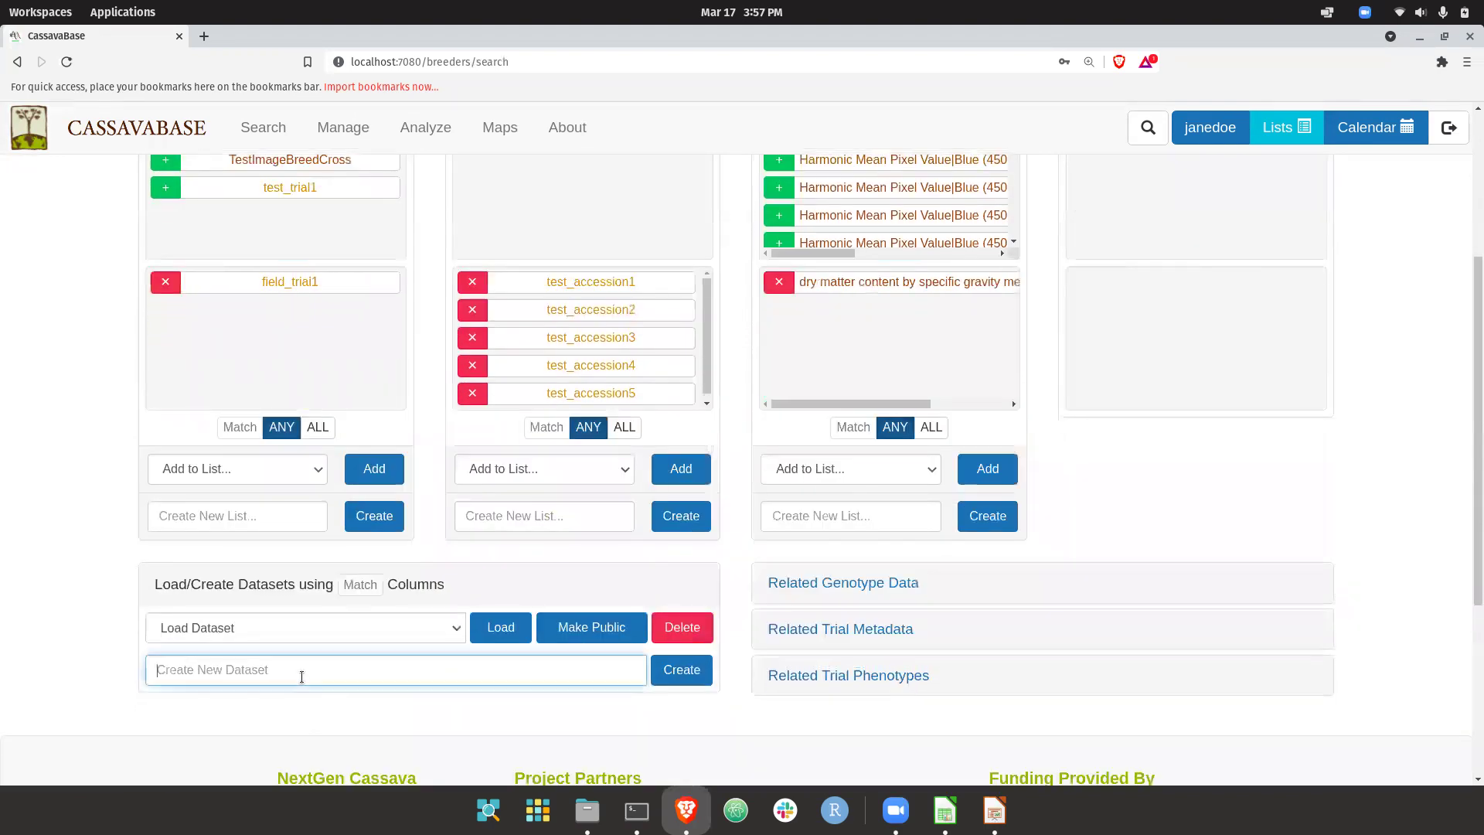
pyautogui.write('nirs dataset')
pyautogui.click(680, 671)
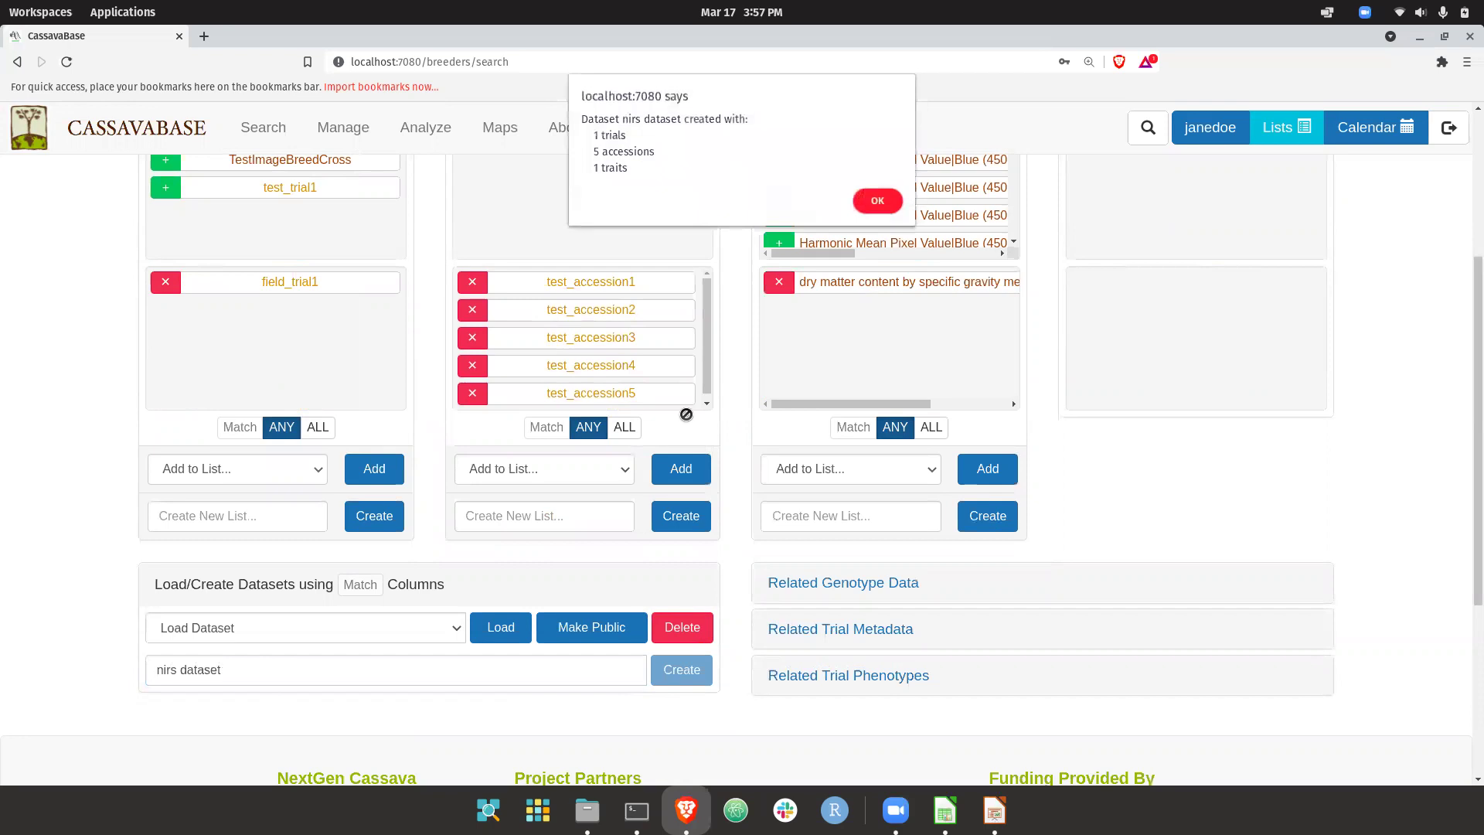
pyautogui.click(876, 201)
# Return to the Manage NIRS Data page, start the Train NIRS Models workflow and pass its Intro stage.
pyautogui.scroll(4, 433, 327)
pyautogui.moveTo(343, 128)
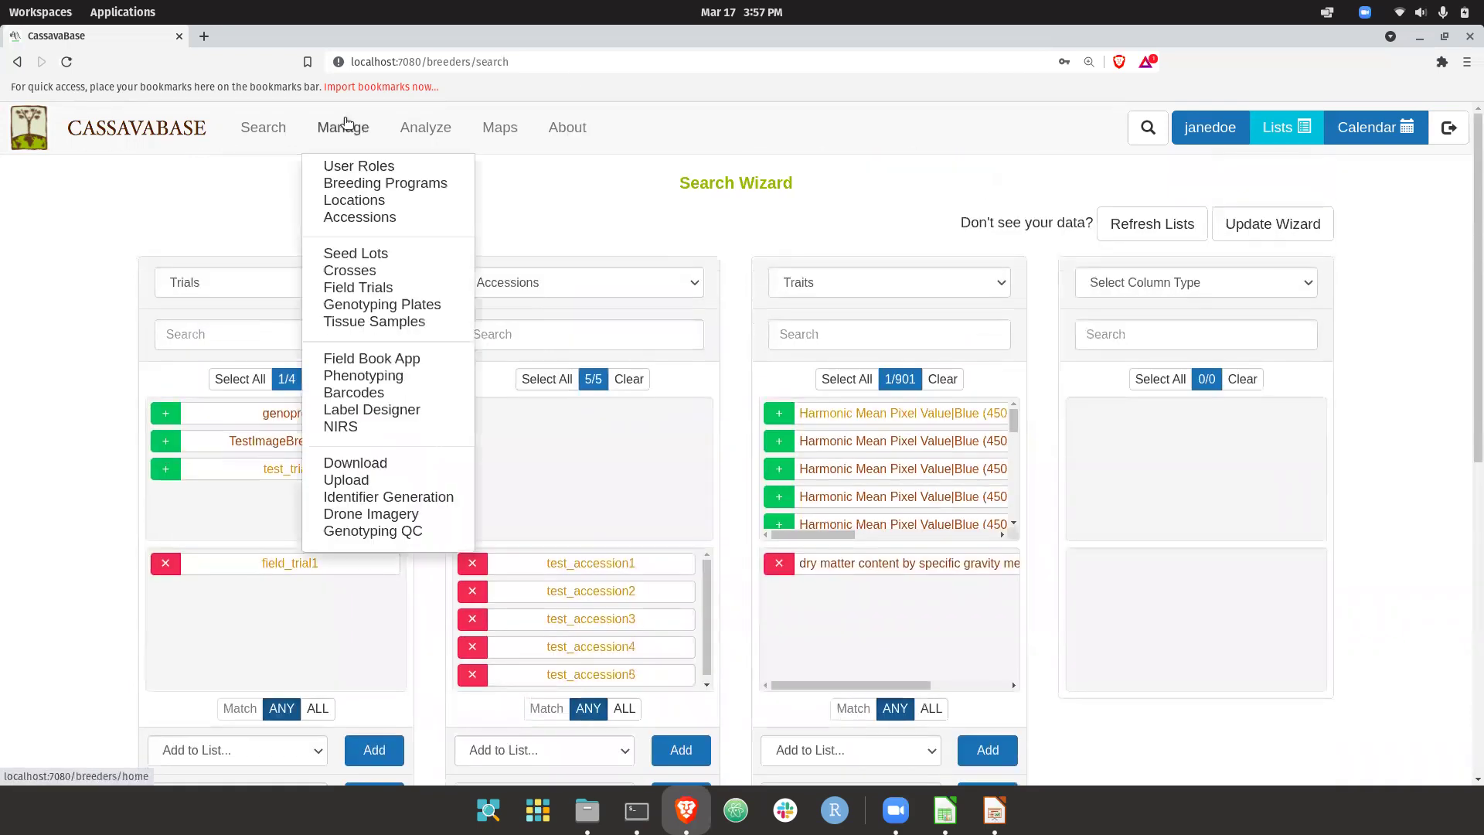
pyautogui.click(397, 421)
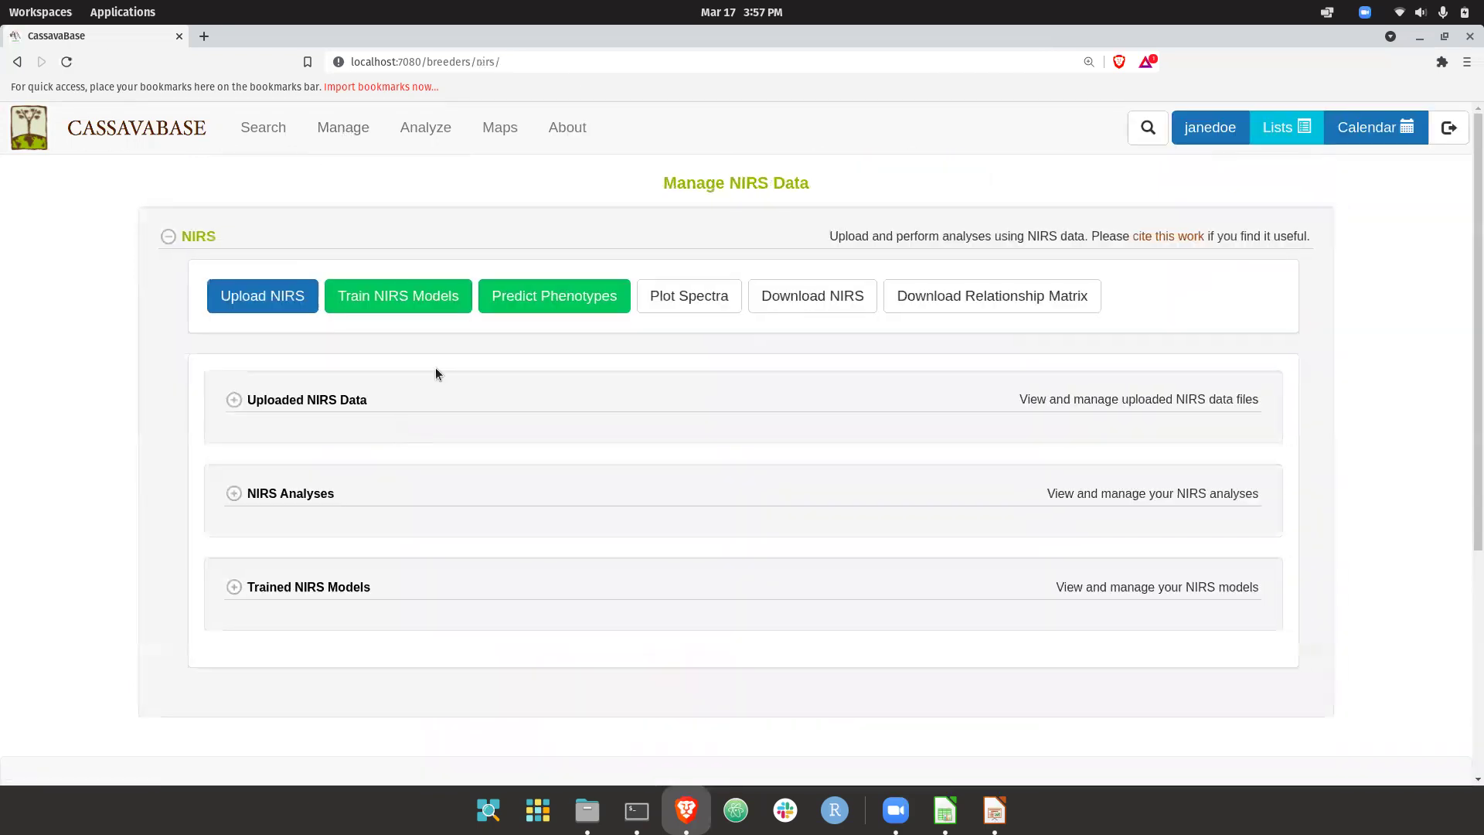
pyautogui.click(425, 296)
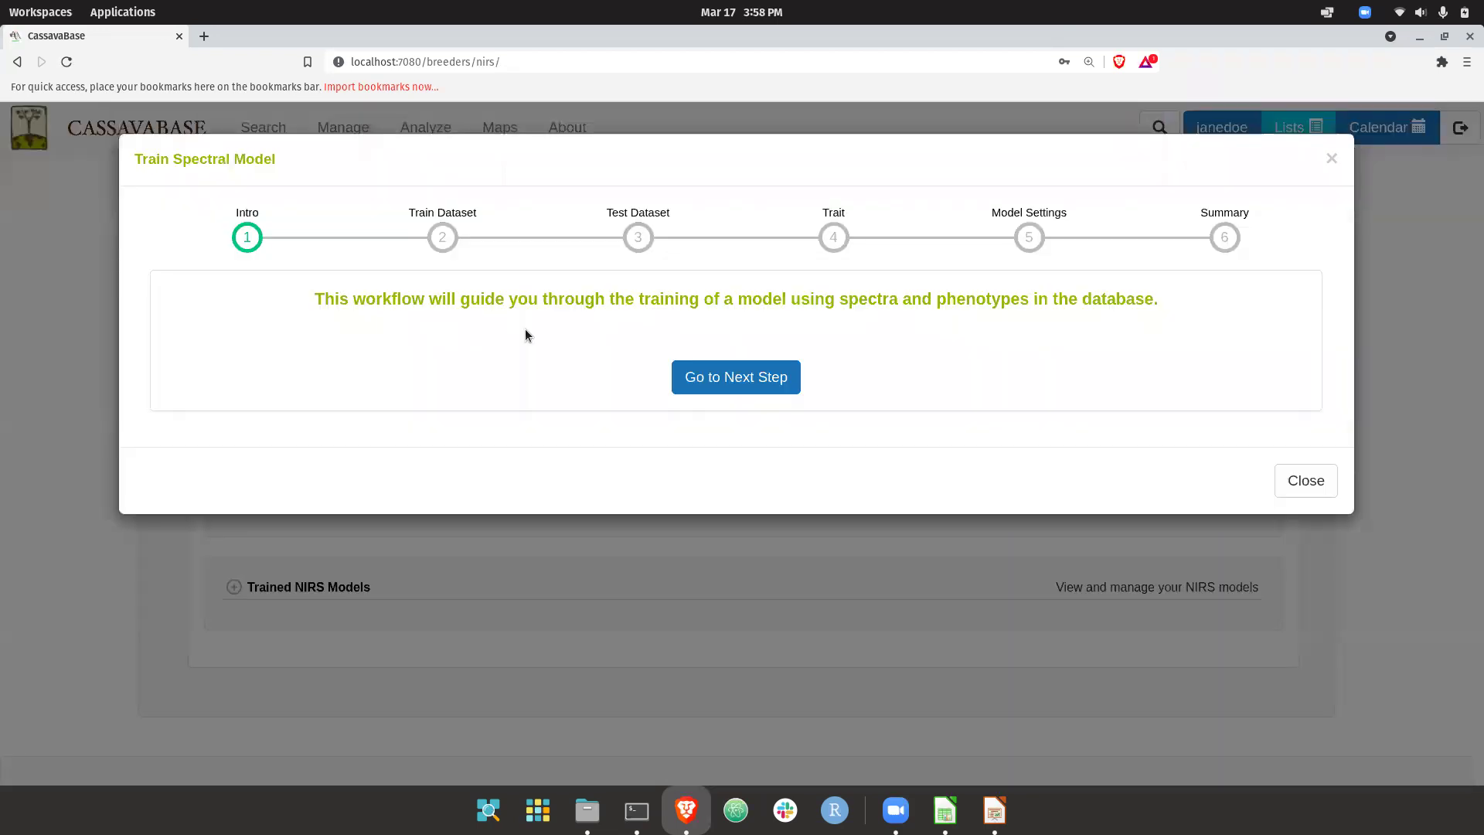
pyautogui.click(715, 372)
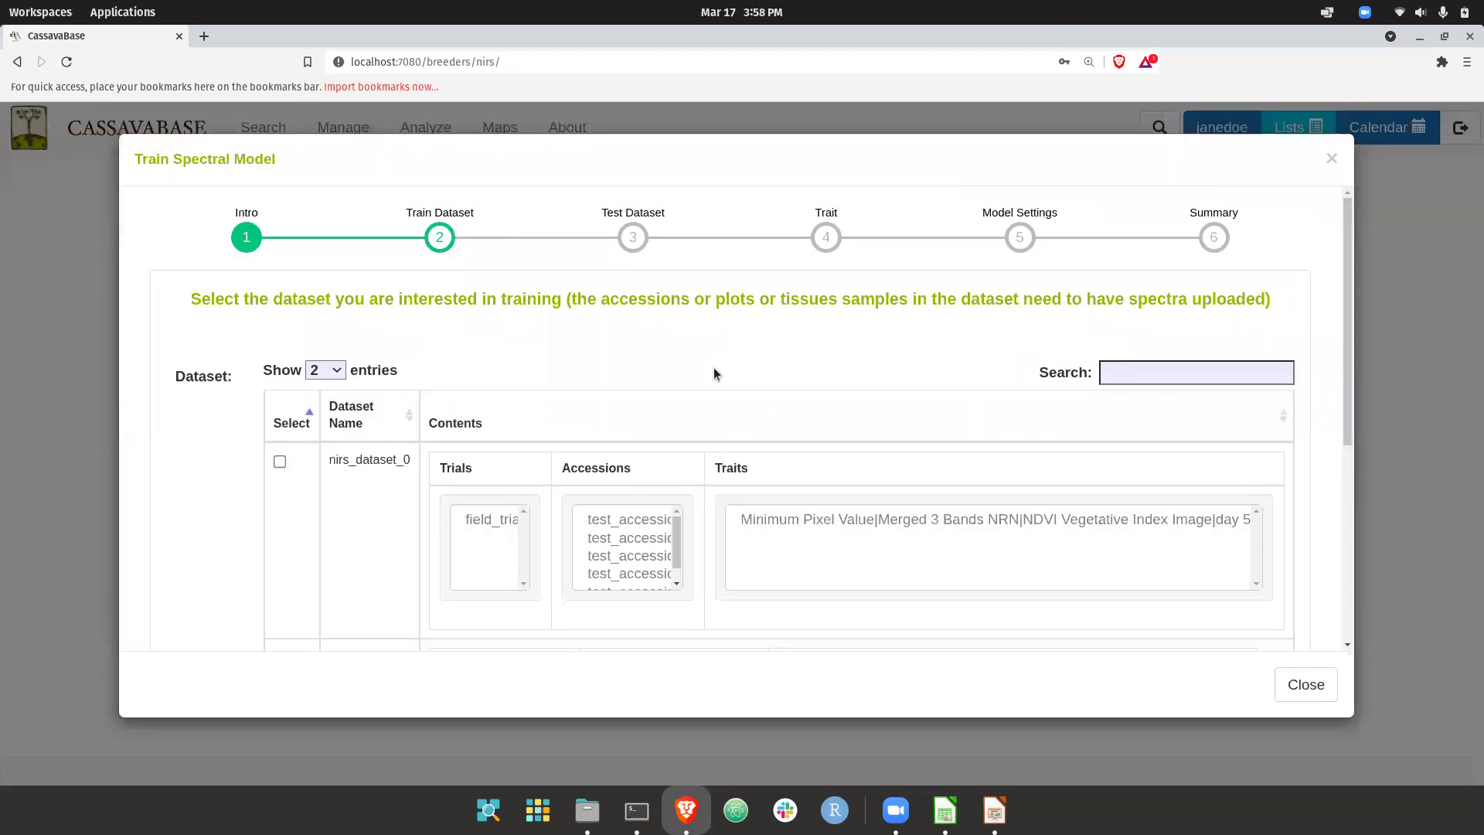
# Select "nirs dataset" as the training dataset and proceed to the Test Dataset stage.
pyautogui.scroll(-2, 451, 386)
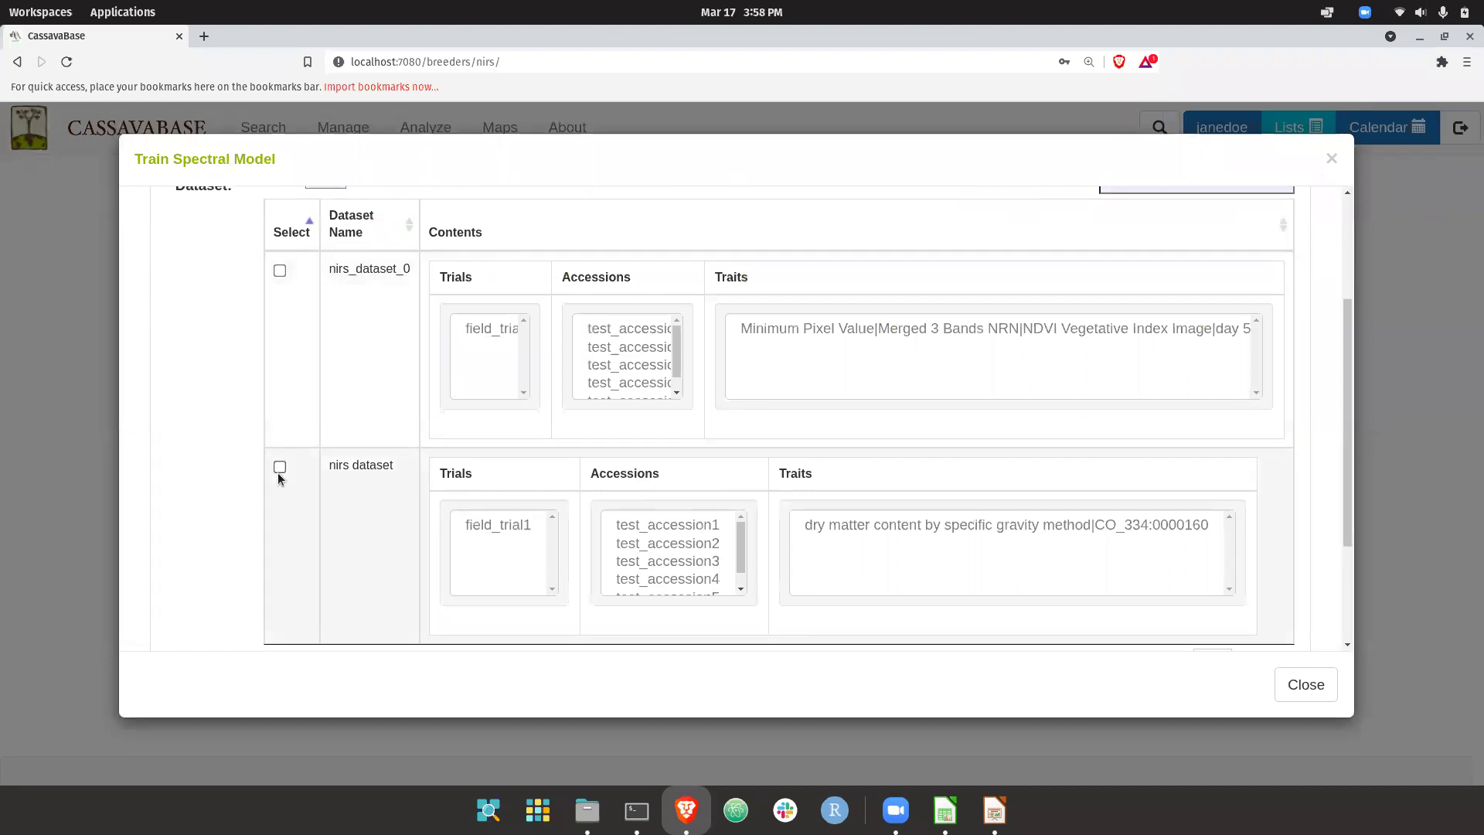
pyautogui.scroll(-2, 358, 442)
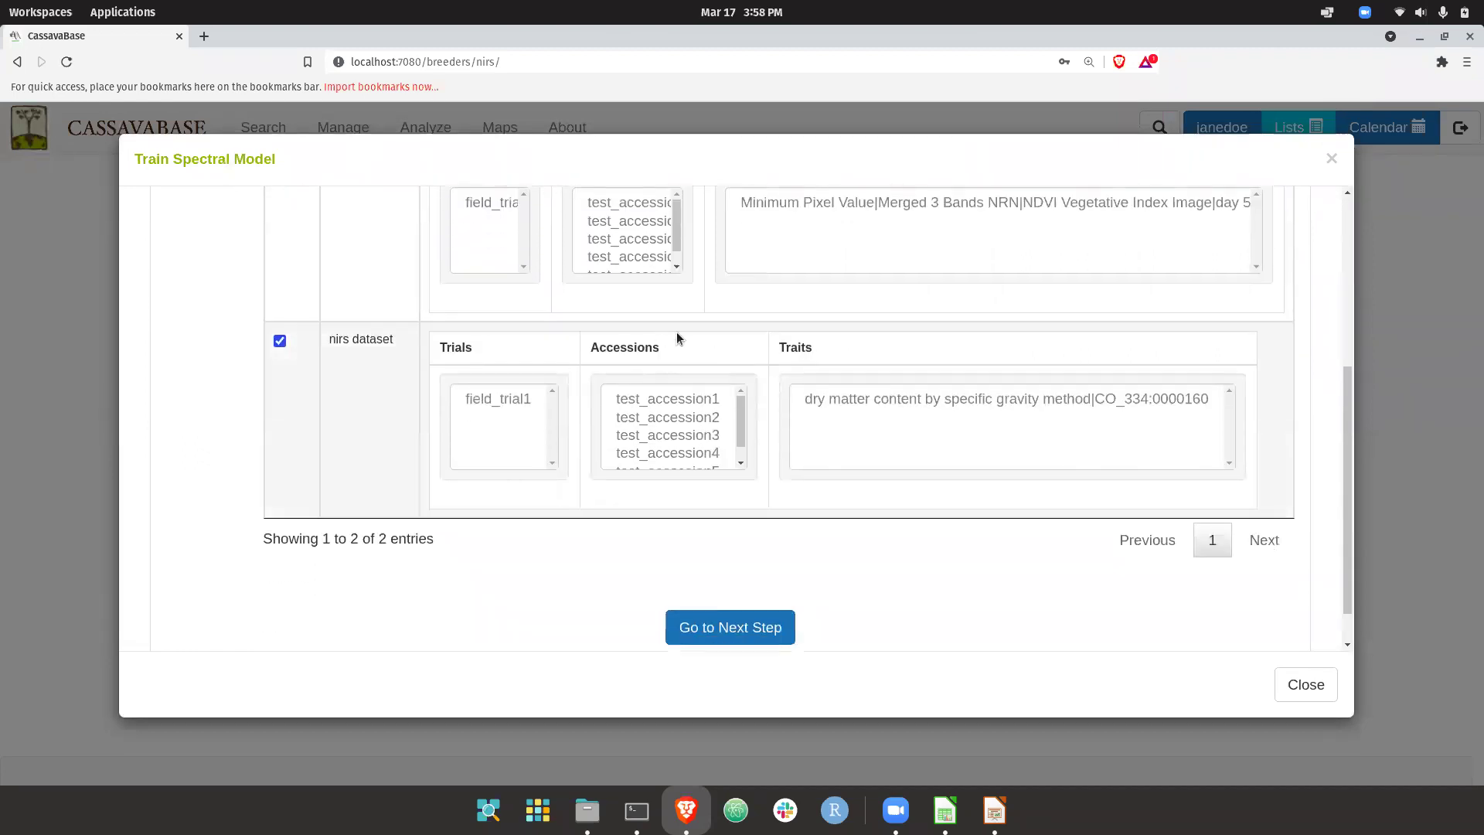
pyautogui.scroll(-1, 680, 386)
pyautogui.click(763, 582)
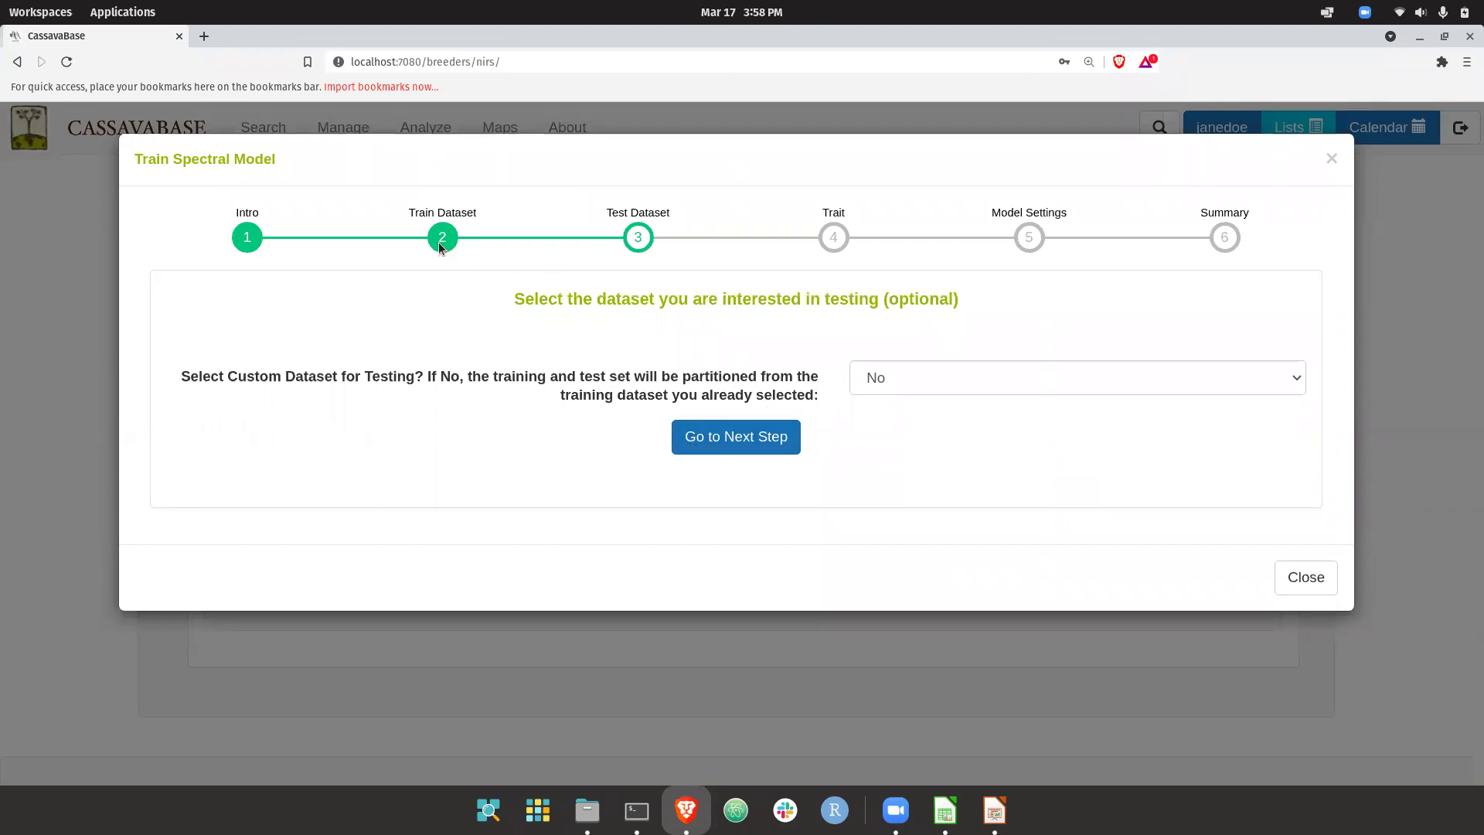
# Keep custom testing dataset at No, choose the dry matter content by specific gravity method trait and proceed to Model Settings.
pyautogui.click(736, 438)
pyautogui.click(475, 410)
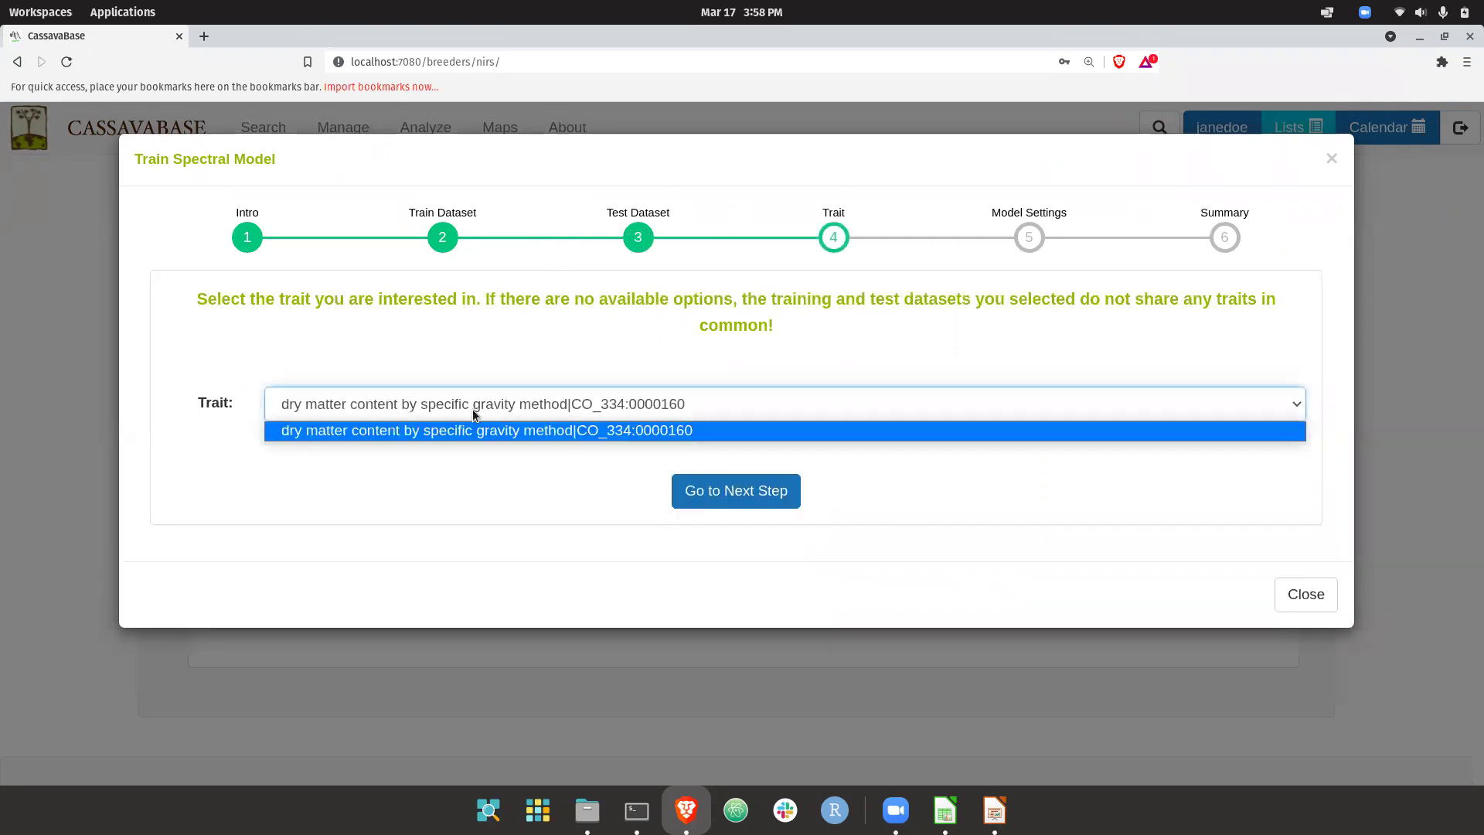
pyautogui.click(492, 425)
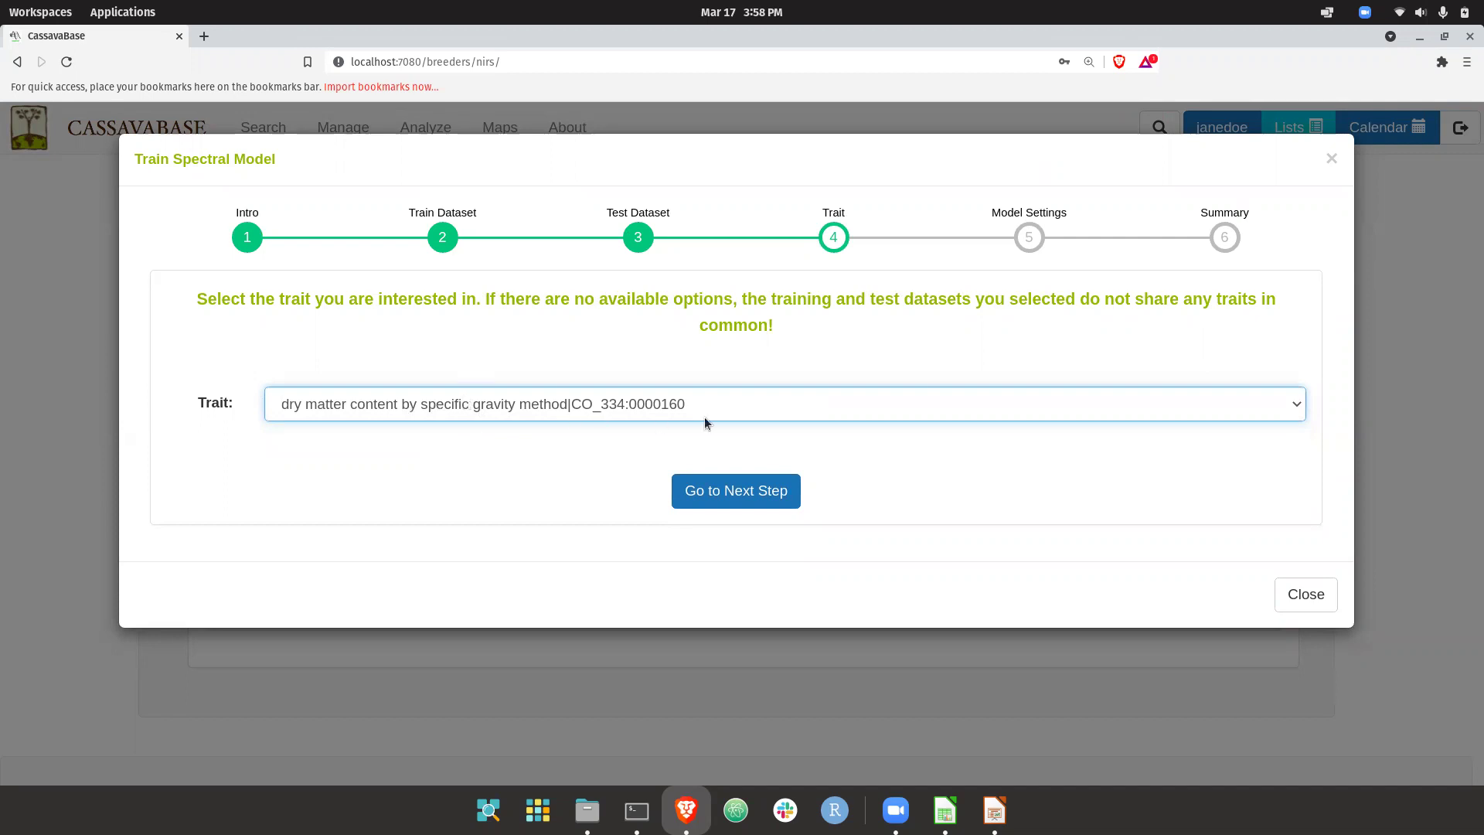
pyautogui.click(719, 491)
# Train the model with the SCIO format, Random cross-validation, PLSR algorithm, 10 sampling iterations and tuning length 10, without preprocessing.
pyautogui.scroll(-2, 568, 357)
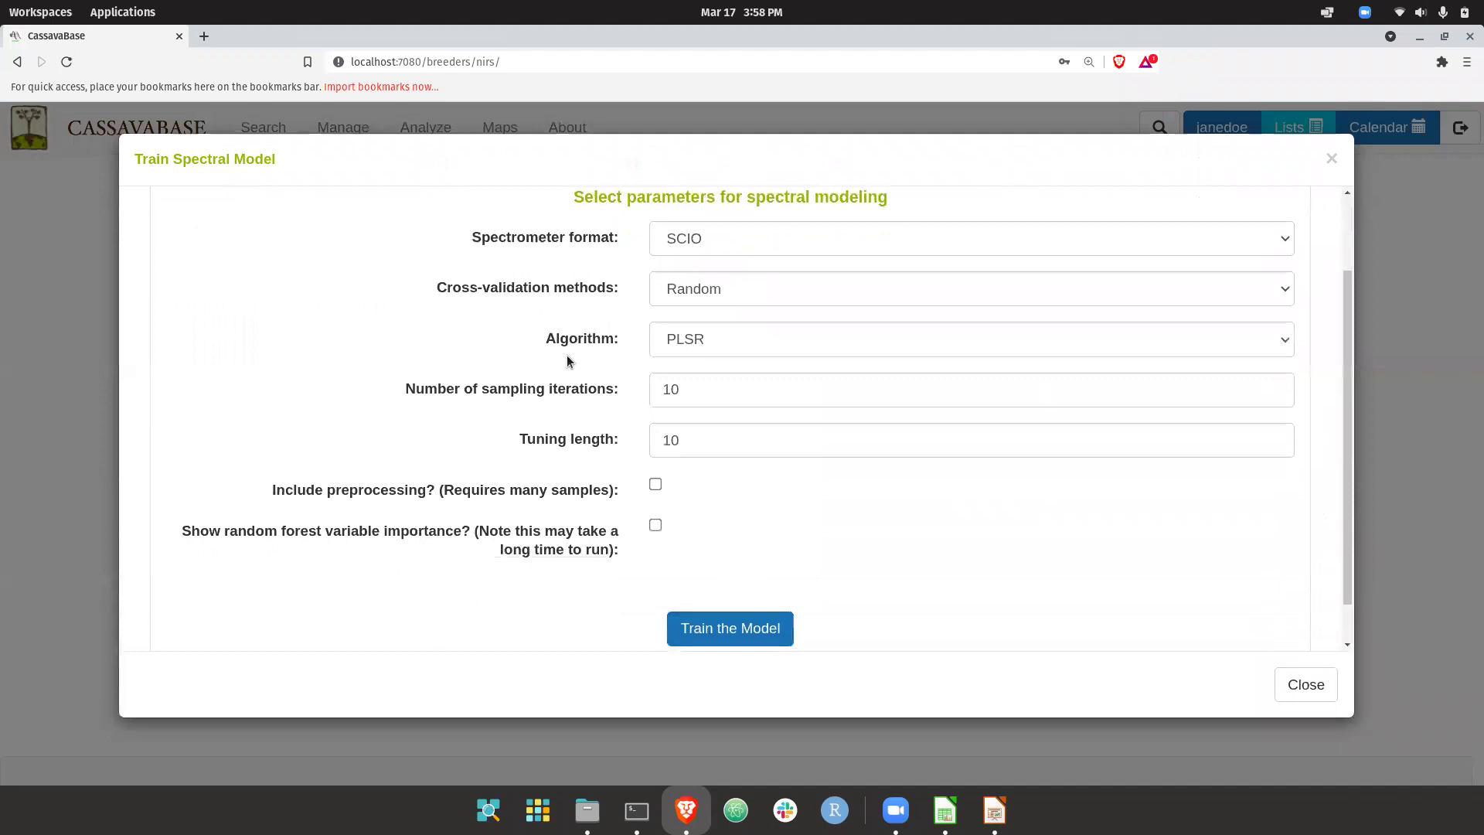
pyautogui.scroll(1, 568, 355)
pyautogui.click(691, 351)
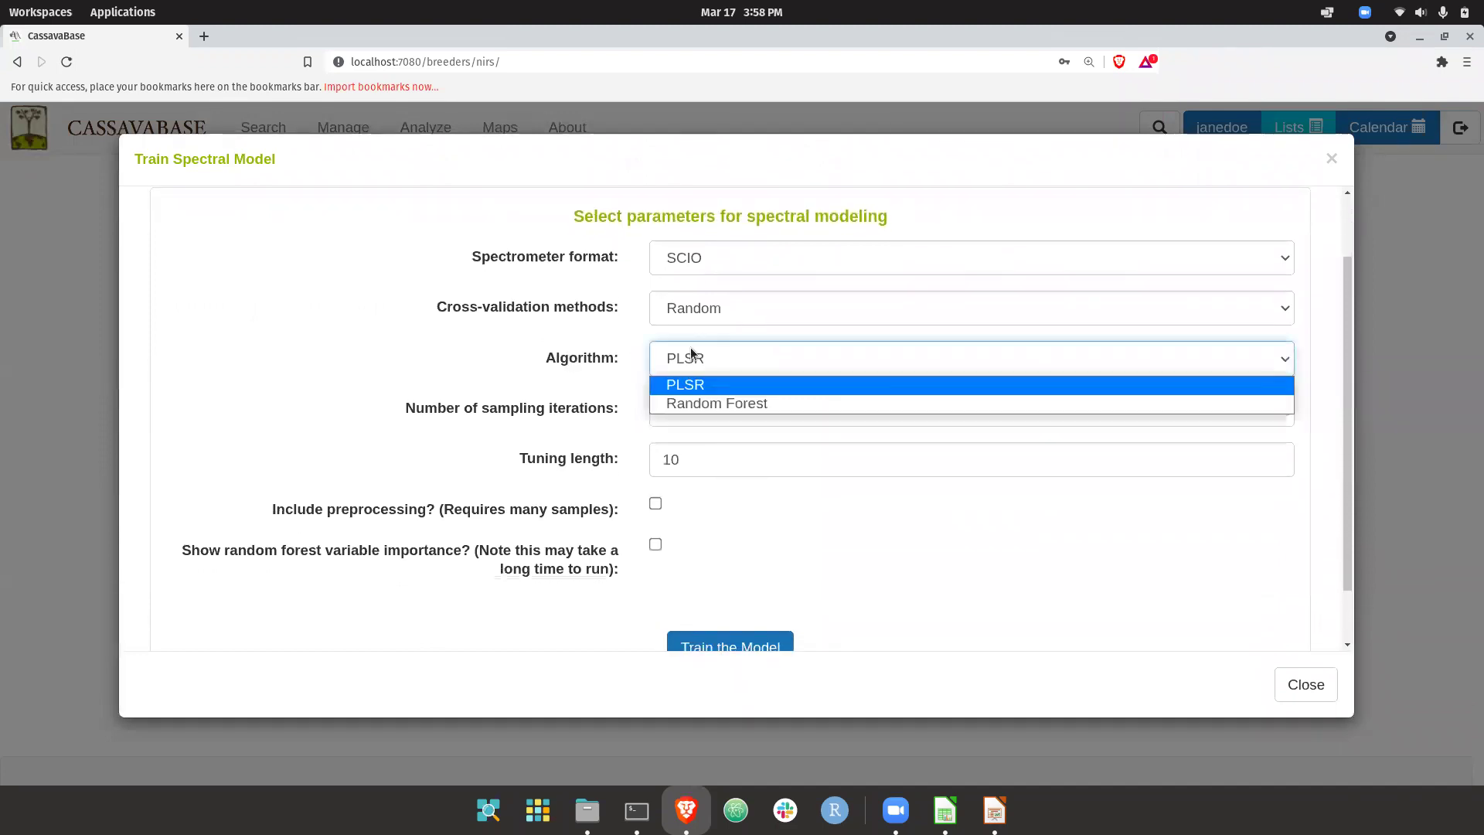
pyautogui.click(629, 364)
pyautogui.click(684, 358)
pyautogui.click(700, 384)
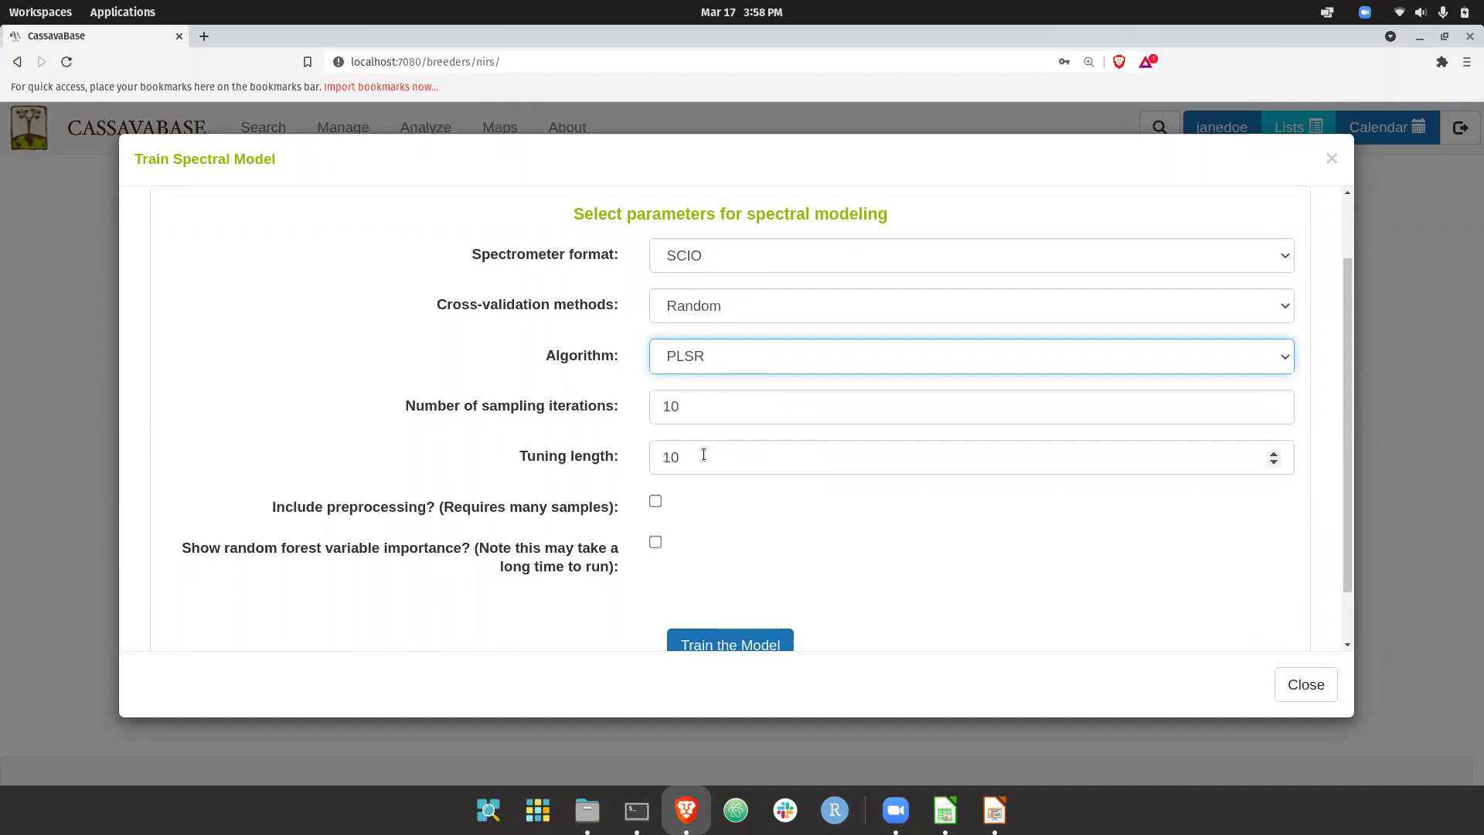
pyautogui.scroll(-1, 703, 454)
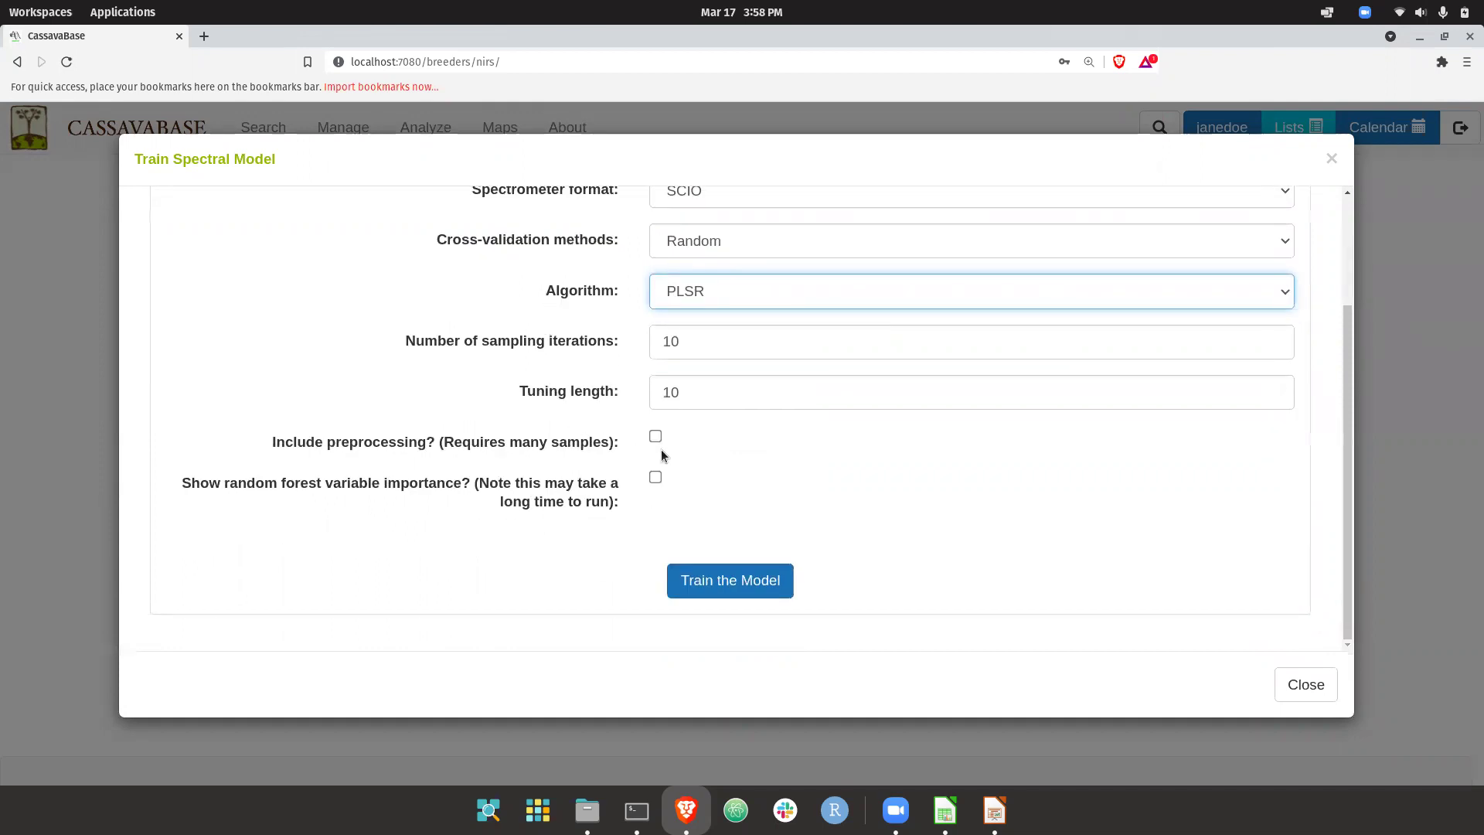
pyautogui.click(736, 574)
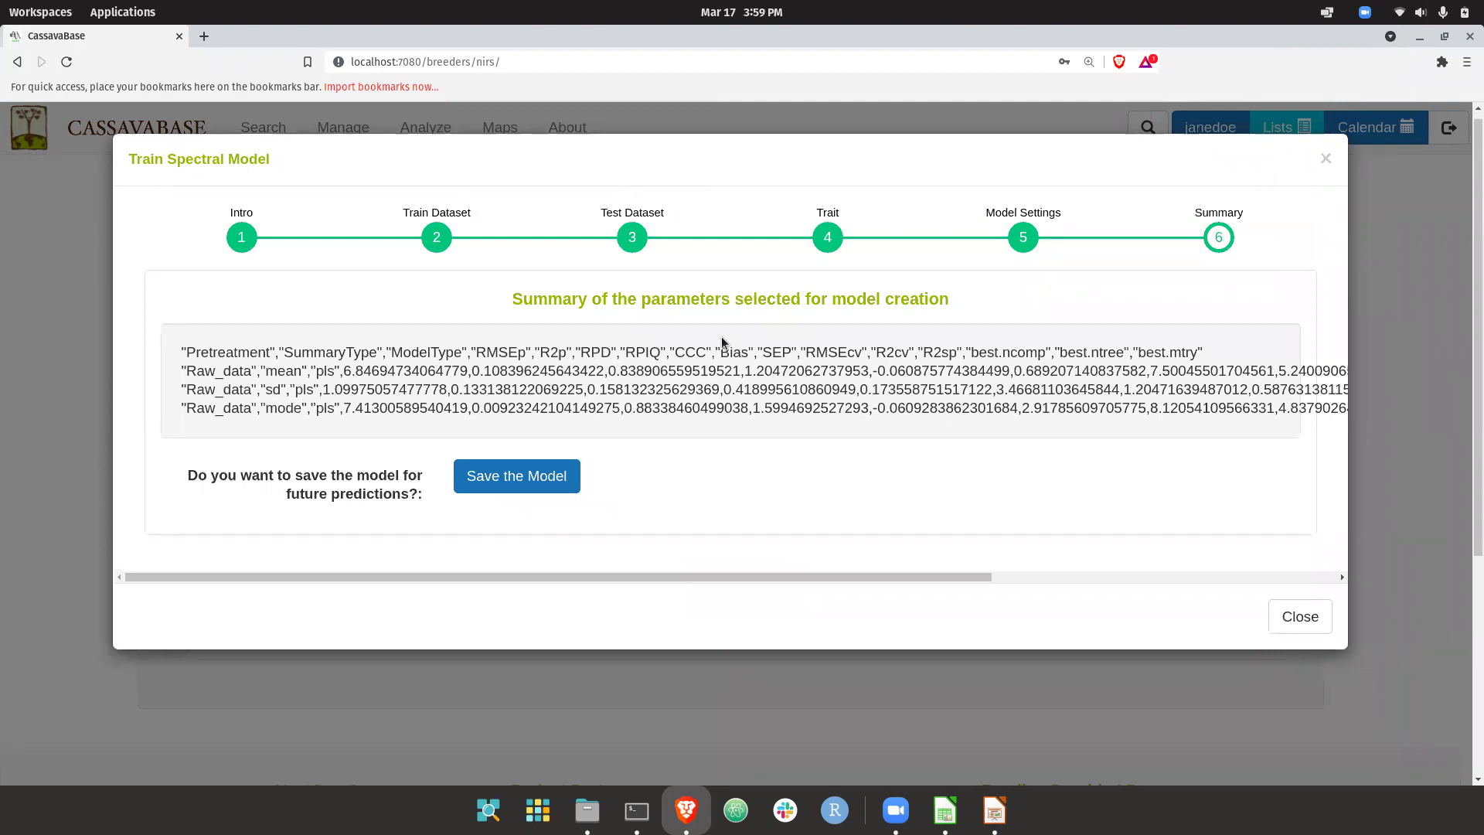
# Start saving the trained model and pass the Intro and Analysis Info stages with analysis results left at No.
pyautogui.hscroll(5, 683, 377)
pyautogui.hscroll(-5, 683, 377)
pyautogui.click(494, 479)
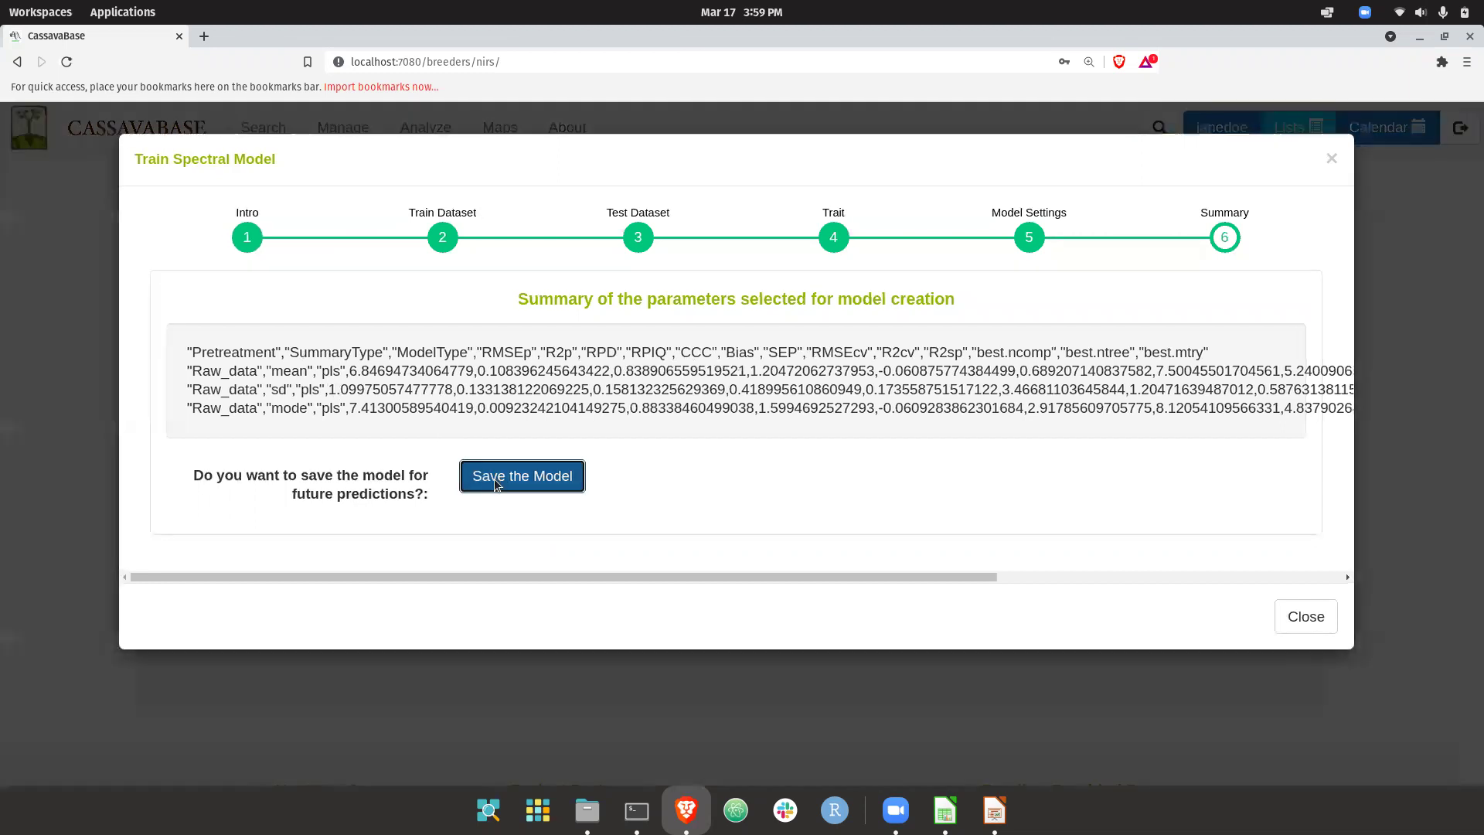
pyautogui.click(712, 426)
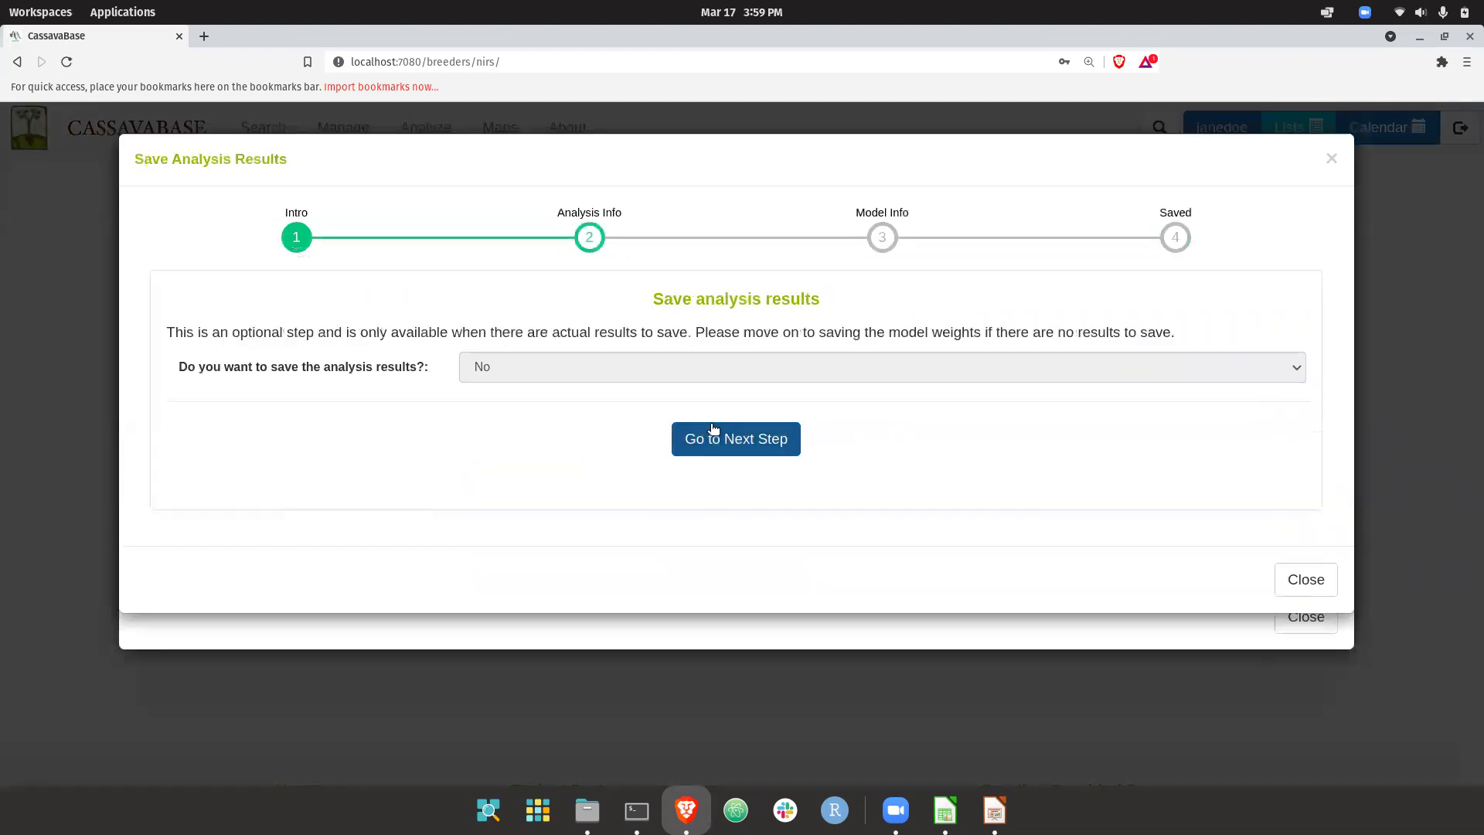
pyautogui.click(727, 437)
# Save the new model as nirs_modeltest1 with the description "testing", keeping it public.
pyautogui.click(555, 437)
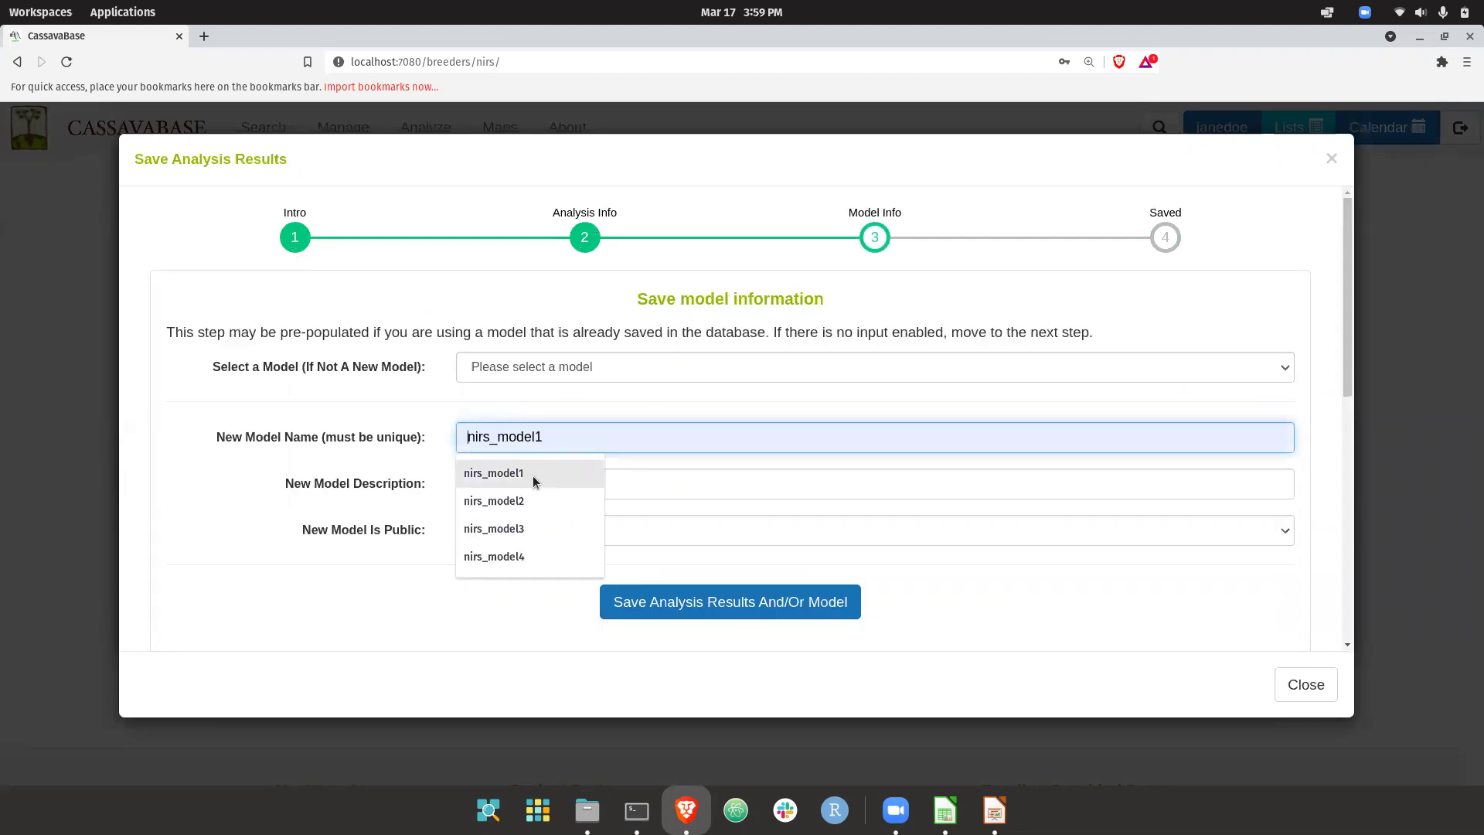
pyautogui.click(541, 473)
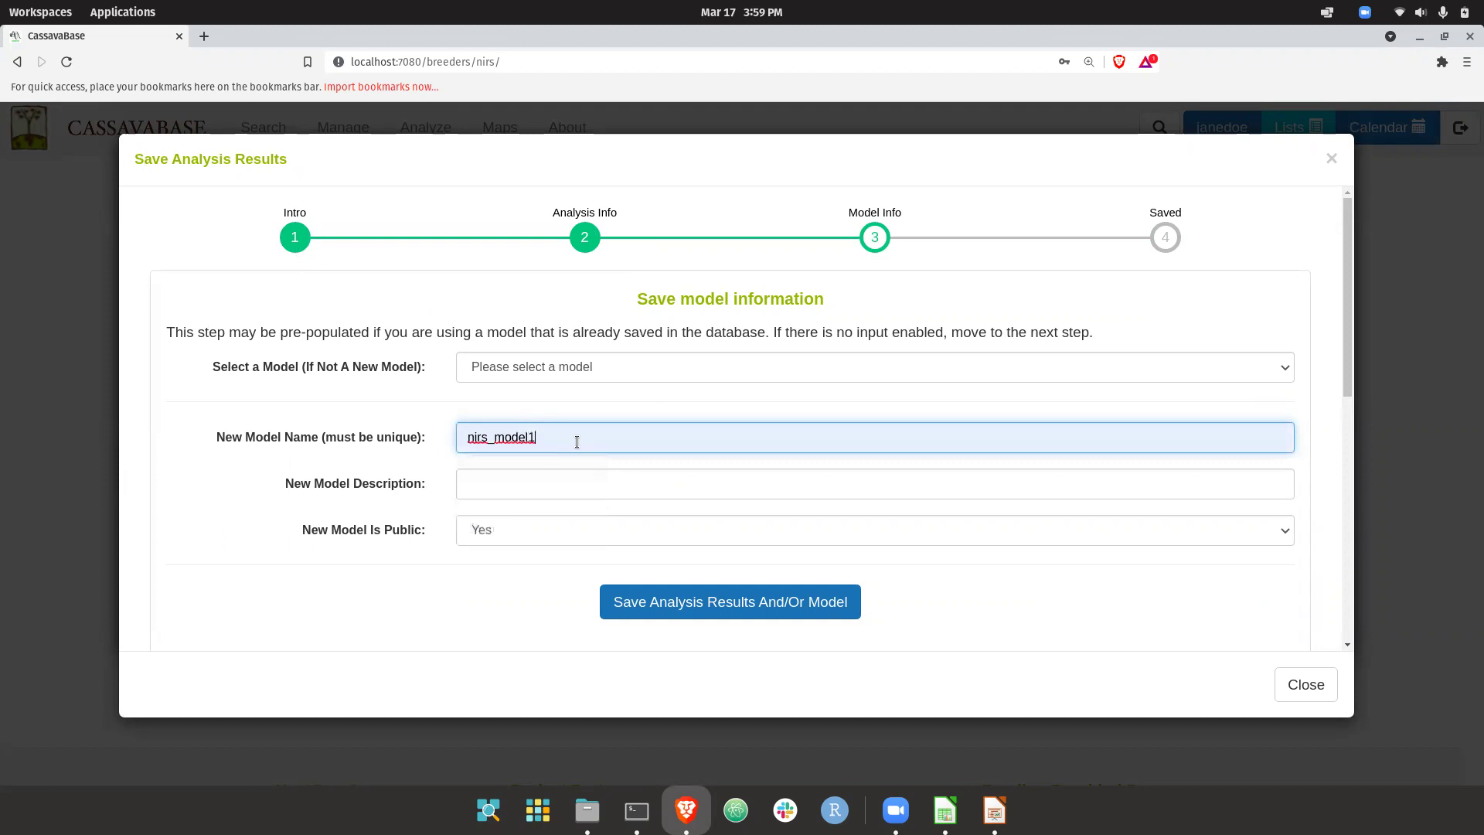
pyautogui.press('BackSpace')
pyautogui.write('te')
pyautogui.click(554, 473)
pyautogui.write('tes')
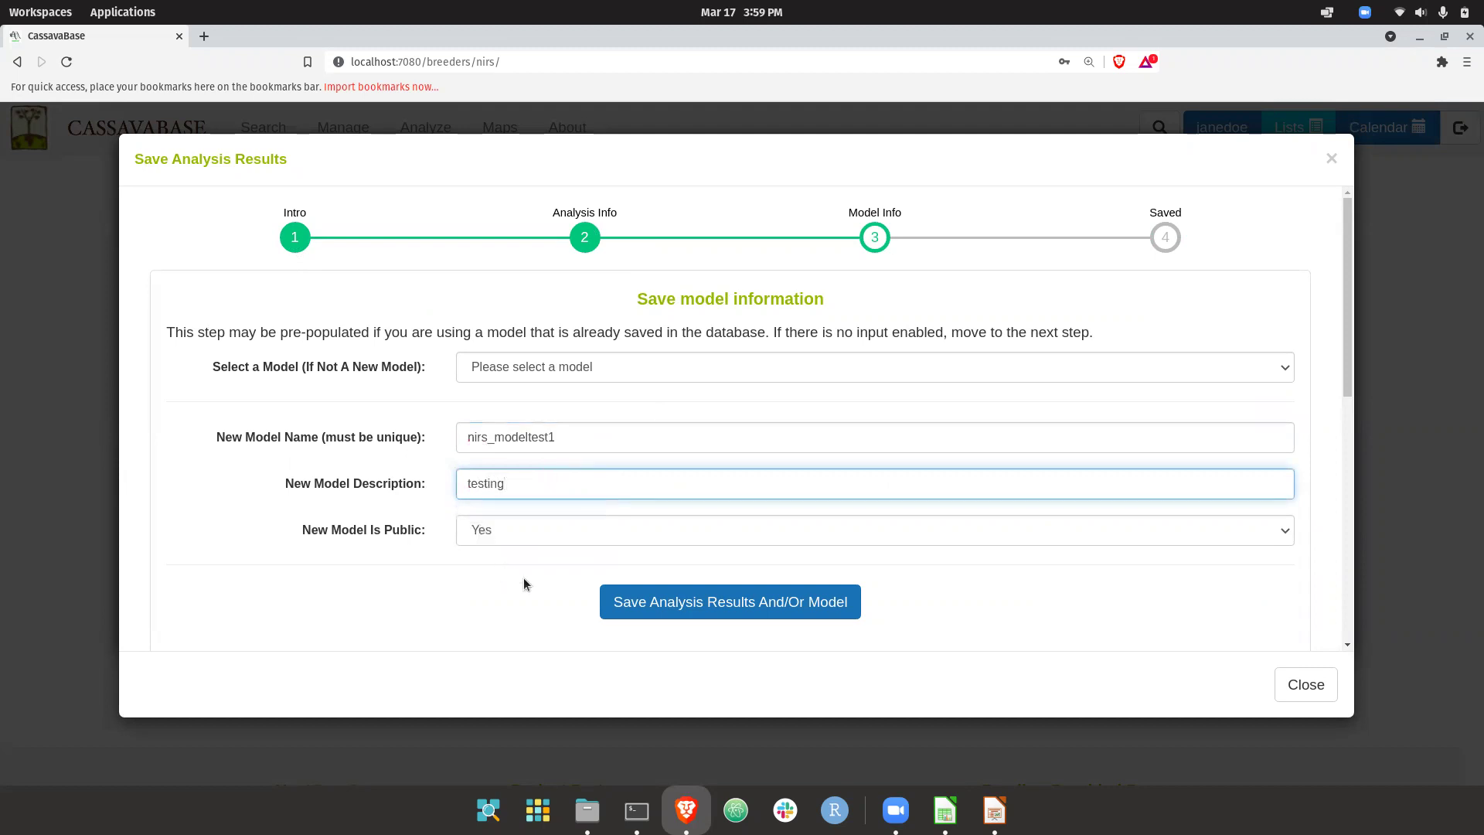
pyautogui.click(646, 600)
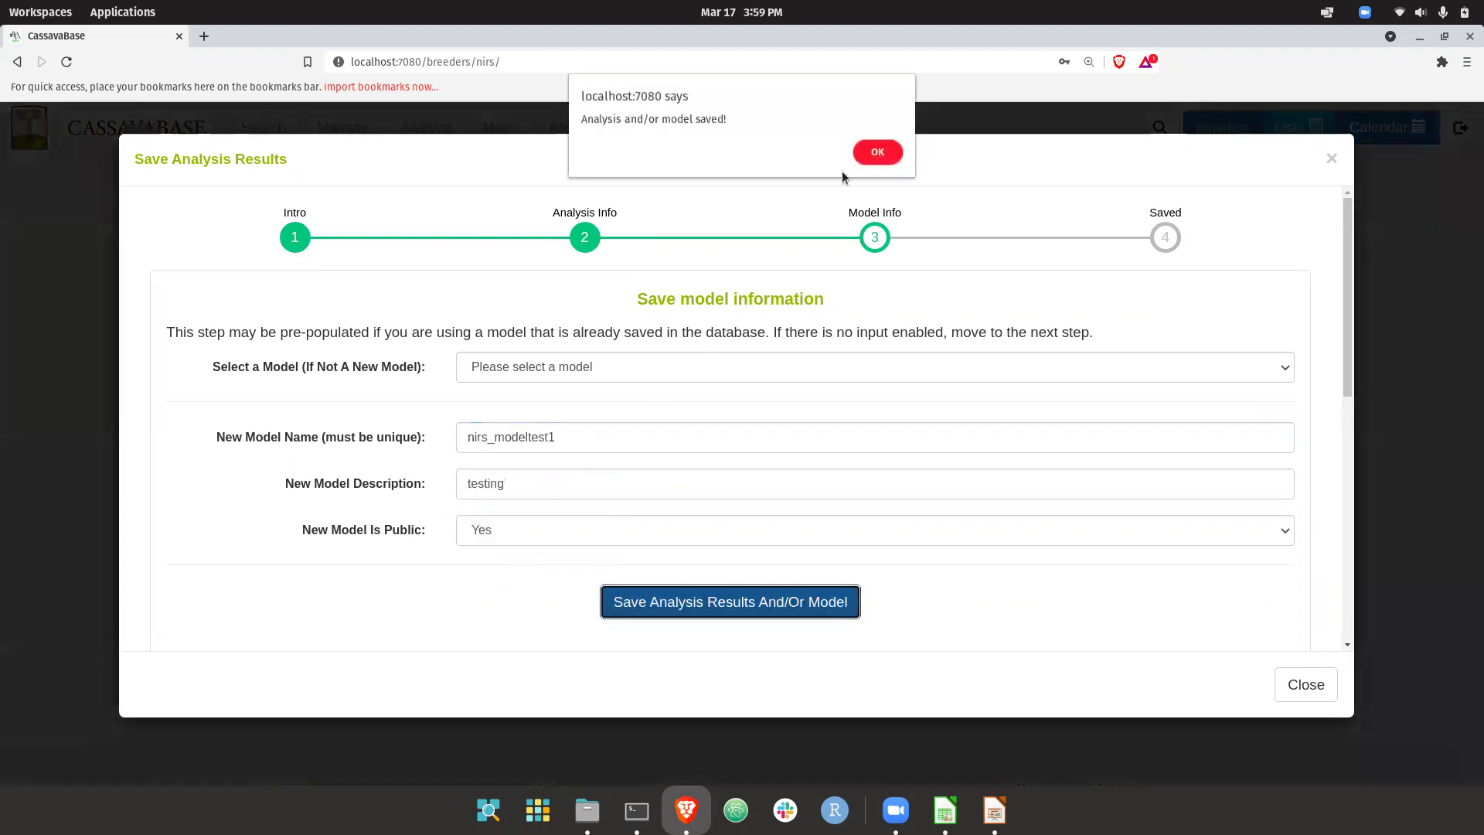
pyautogui.click(859, 153)
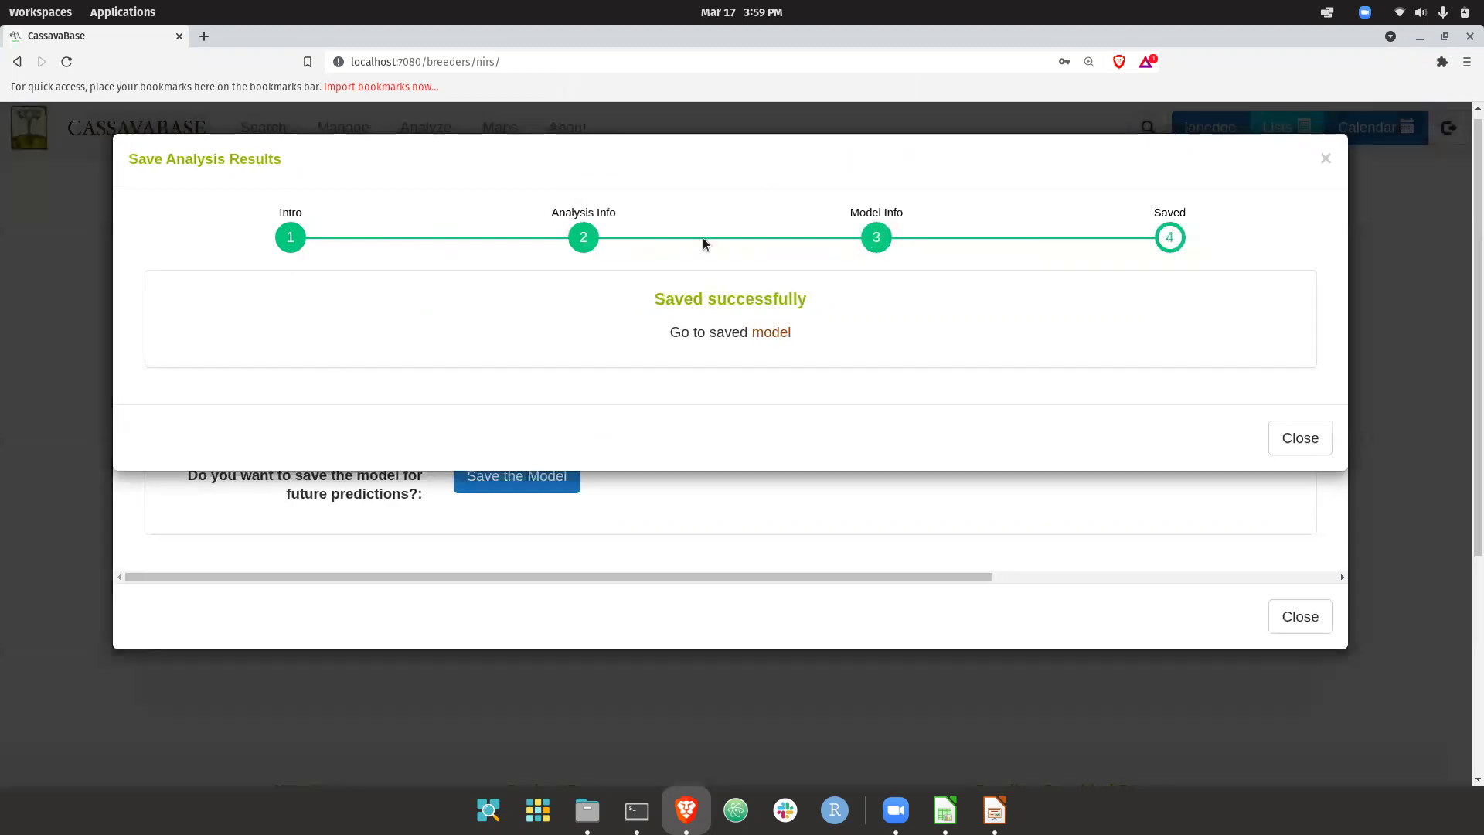
# Open the saved model's page and examine its properties, model files and analyses results.
pyautogui.click(766, 334)
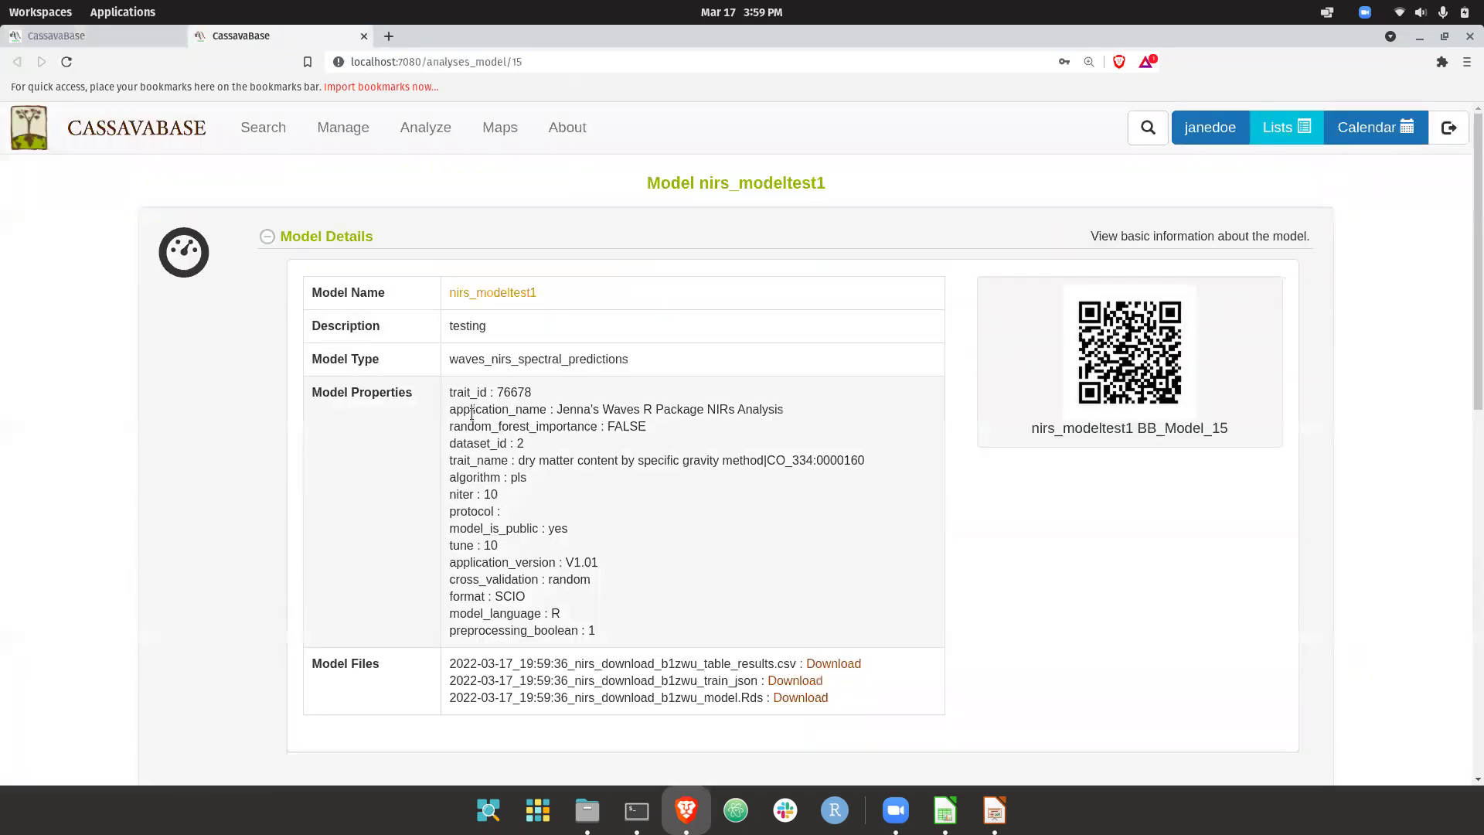
pyautogui.scroll(-4, 540, 536)
pyautogui.scroll(3, 545, 379)
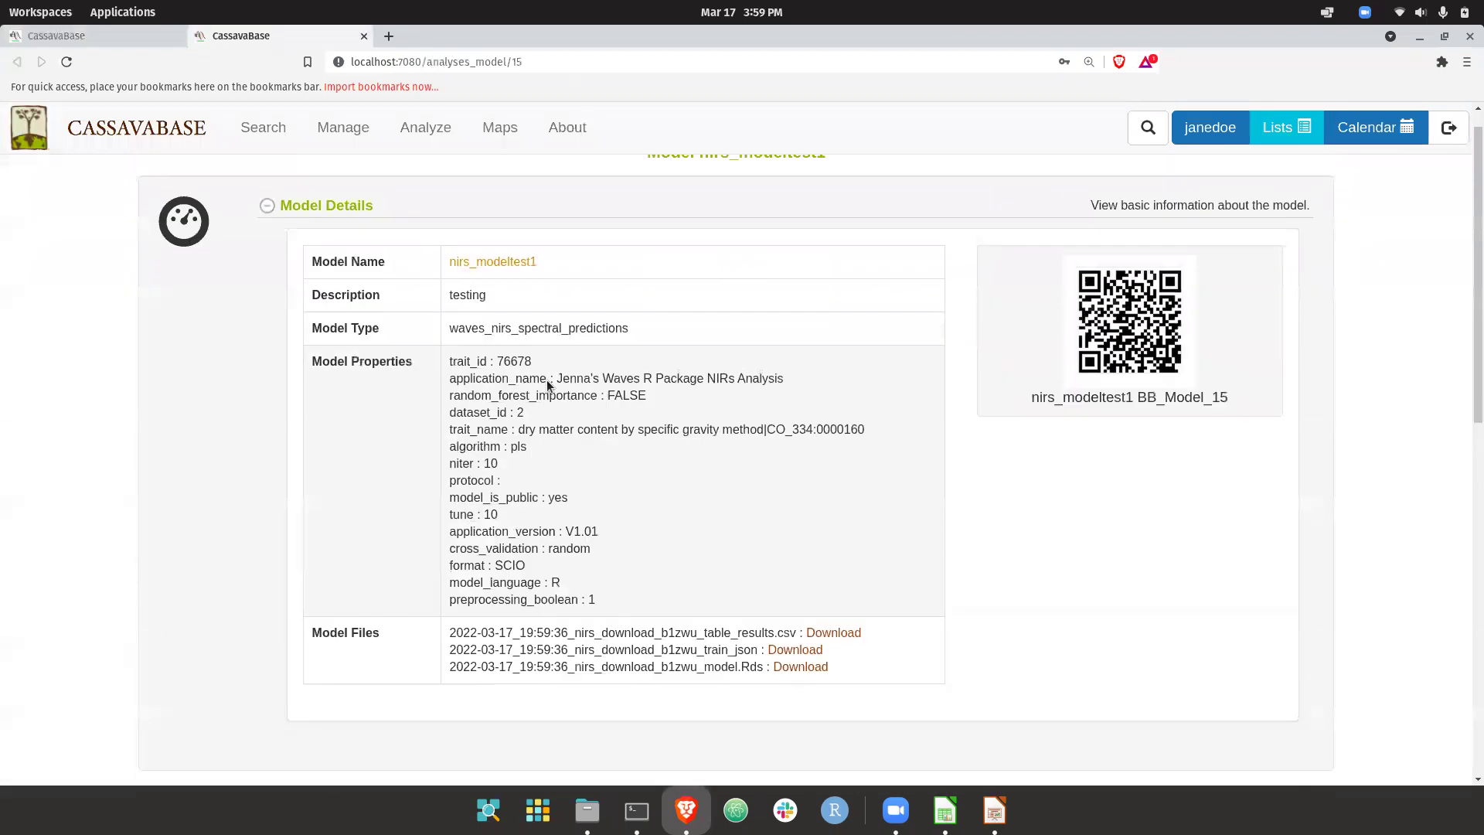
pyautogui.scroll(1, 522, 350)
pyautogui.scroll(-3, 544, 520)
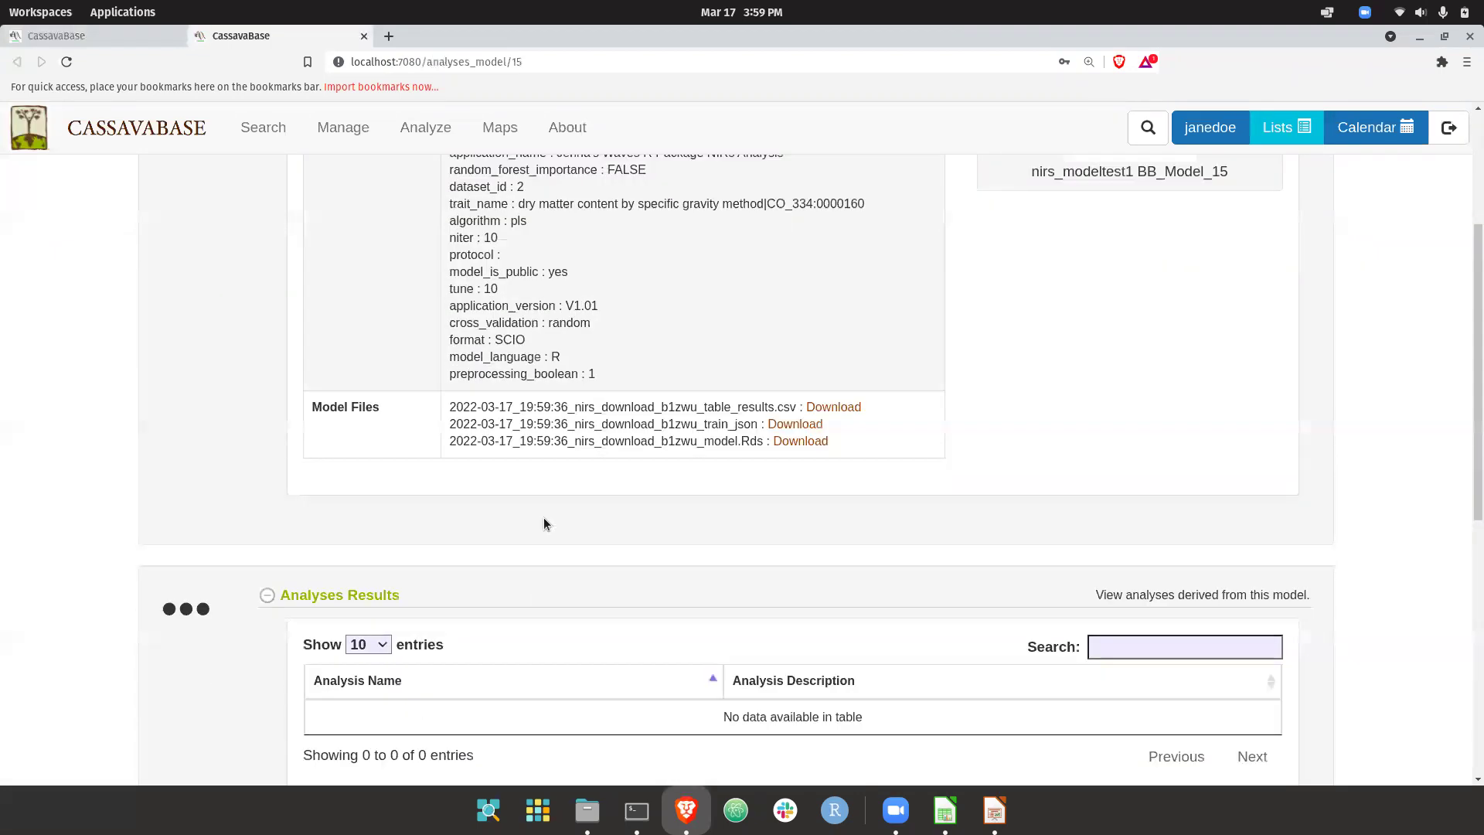
pyautogui.scroll(3, 544, 519)
pyautogui.scroll(1, 545, 518)
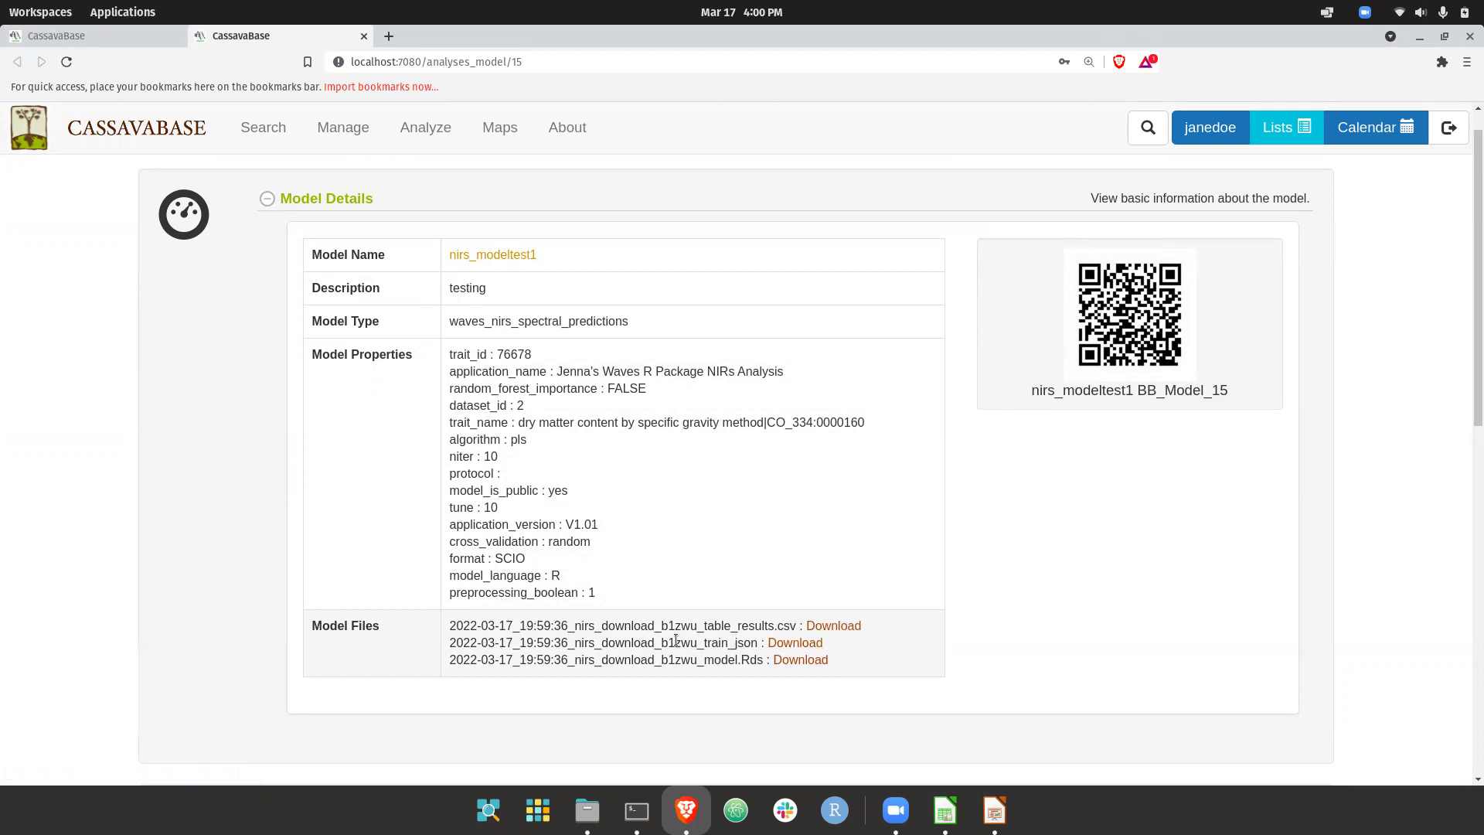
pyautogui.scroll(1, 676, 640)
# Return to the Manage NIRS Data page, start the Predict Phenotypes workflow and pass its Intro stage.
pyautogui.moveTo(335, 144)
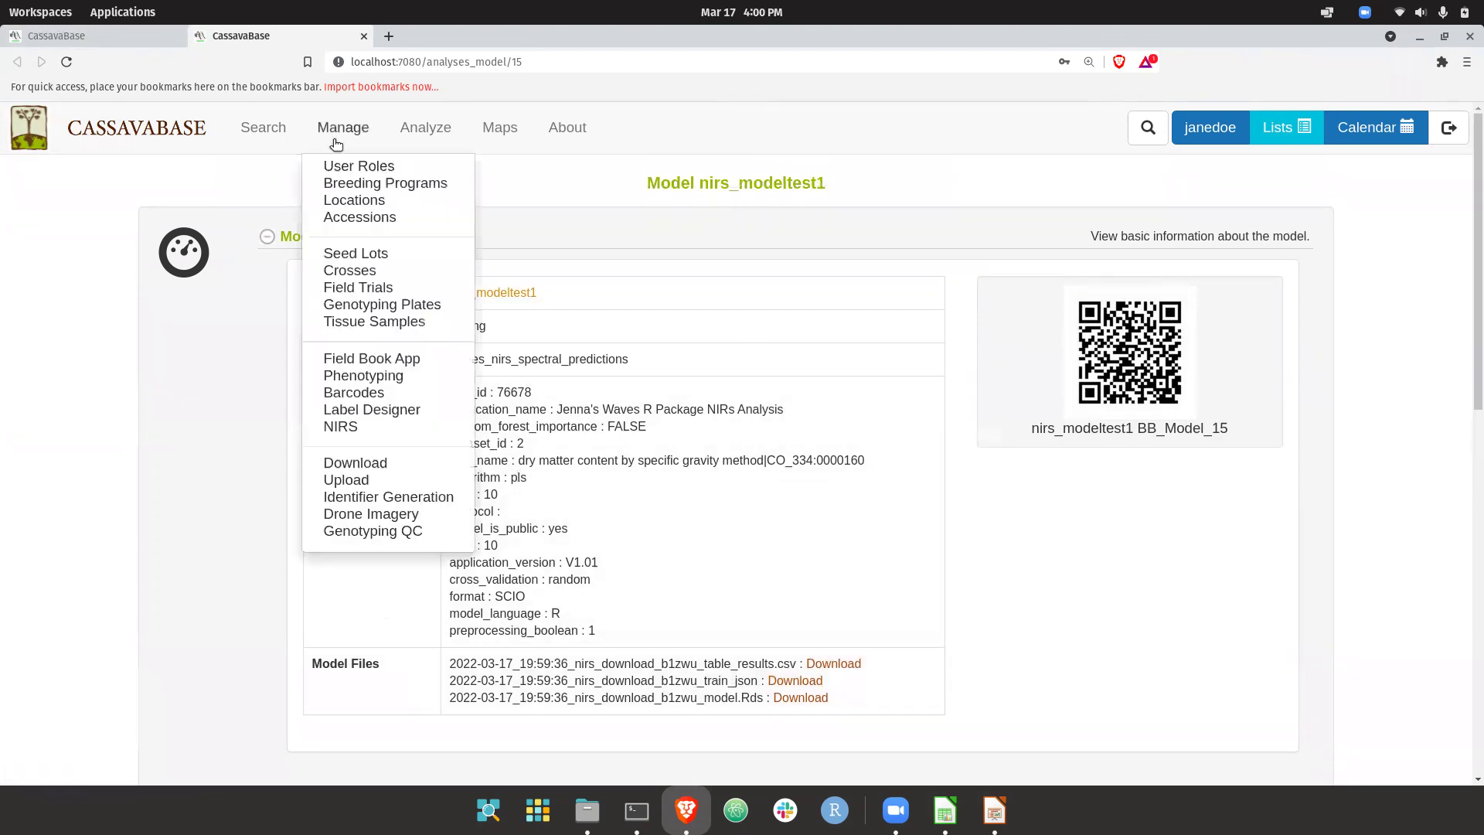
pyautogui.click(373, 426)
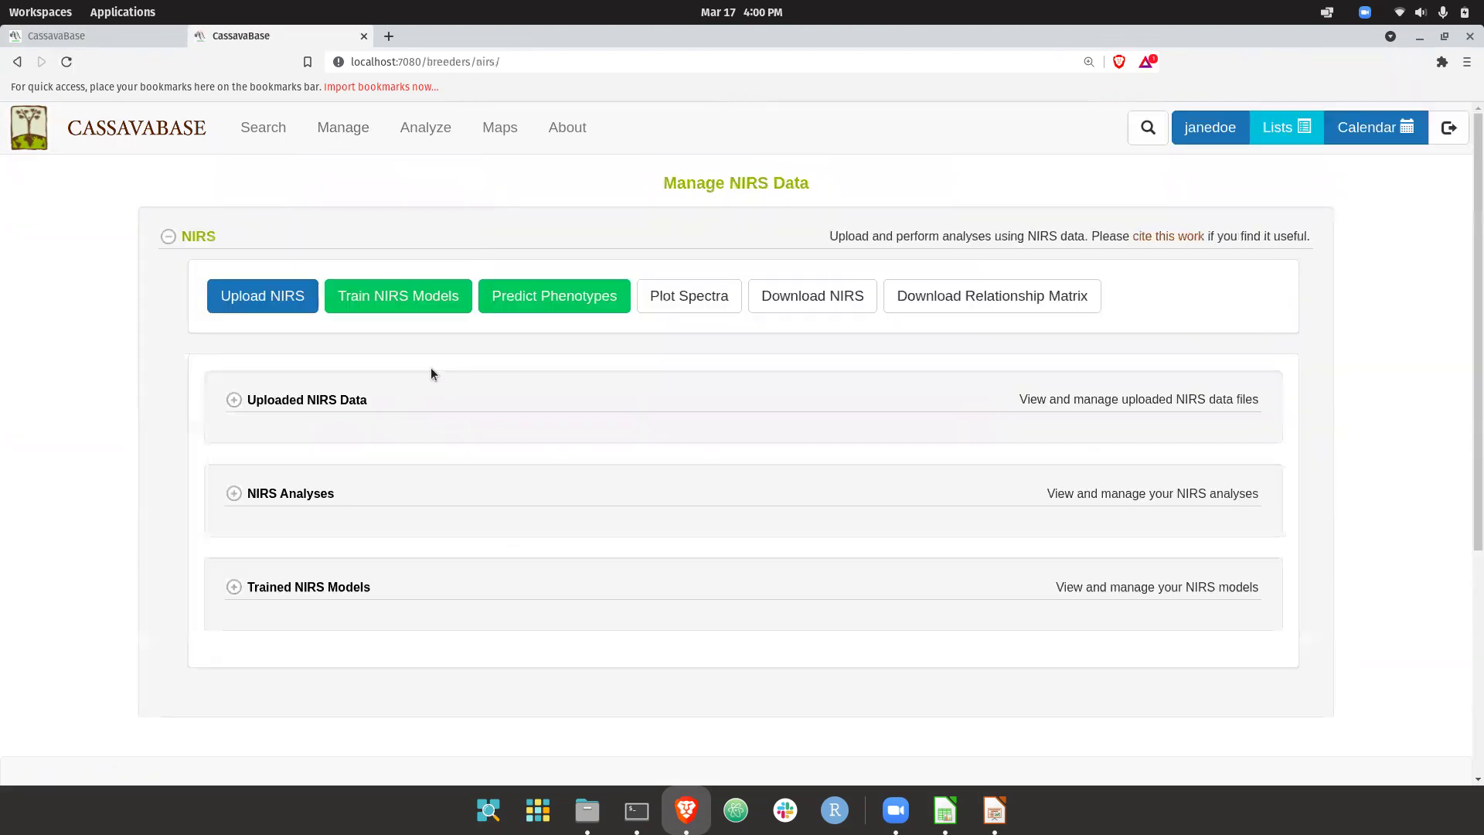
pyautogui.click(552, 299)
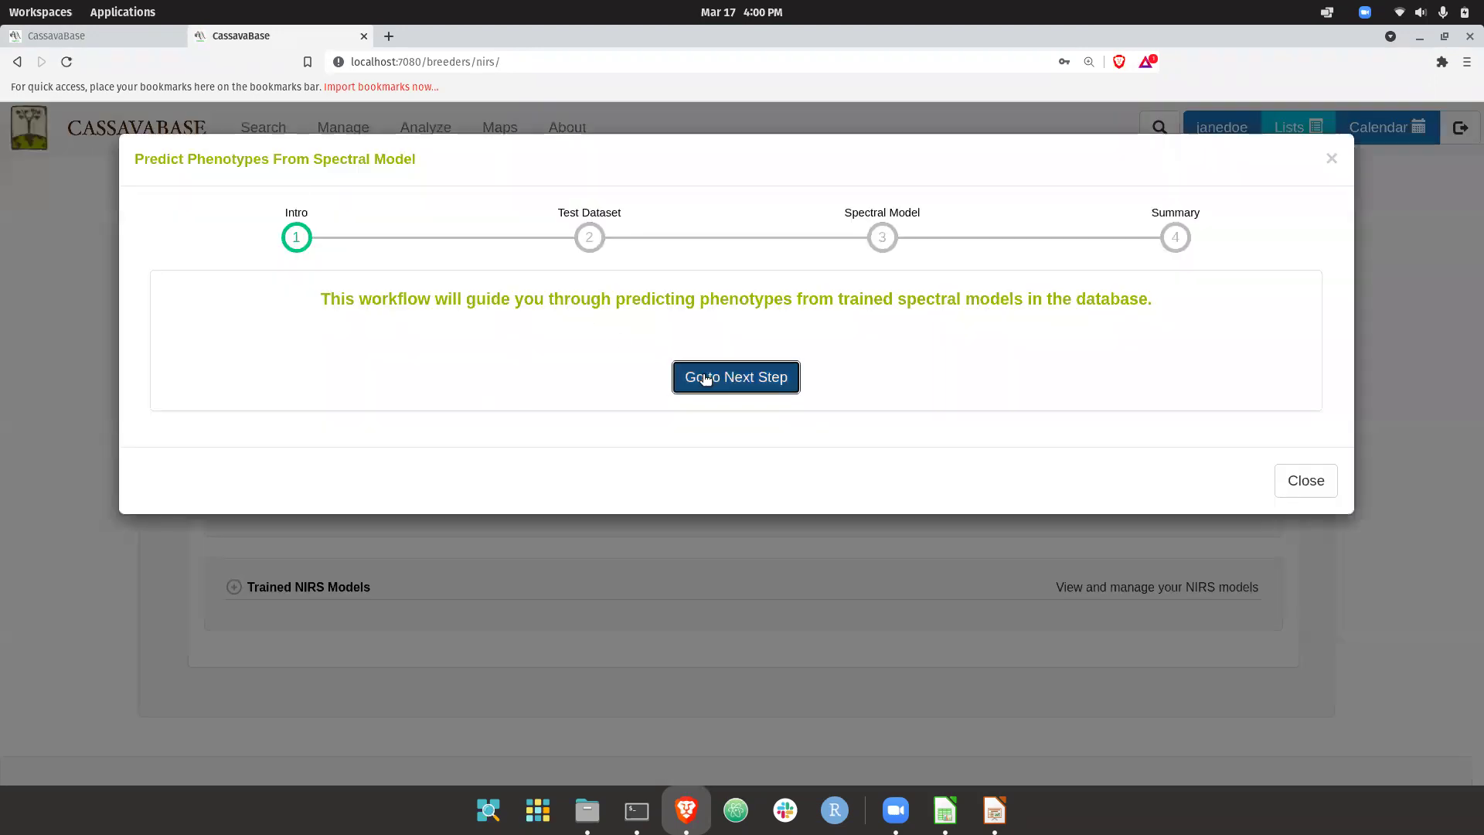
pyautogui.click(705, 378)
# Select "nirs dataset" as the test dataset and proceed to the Spectral Model stage.
pyautogui.scroll(-3, 591, 374)
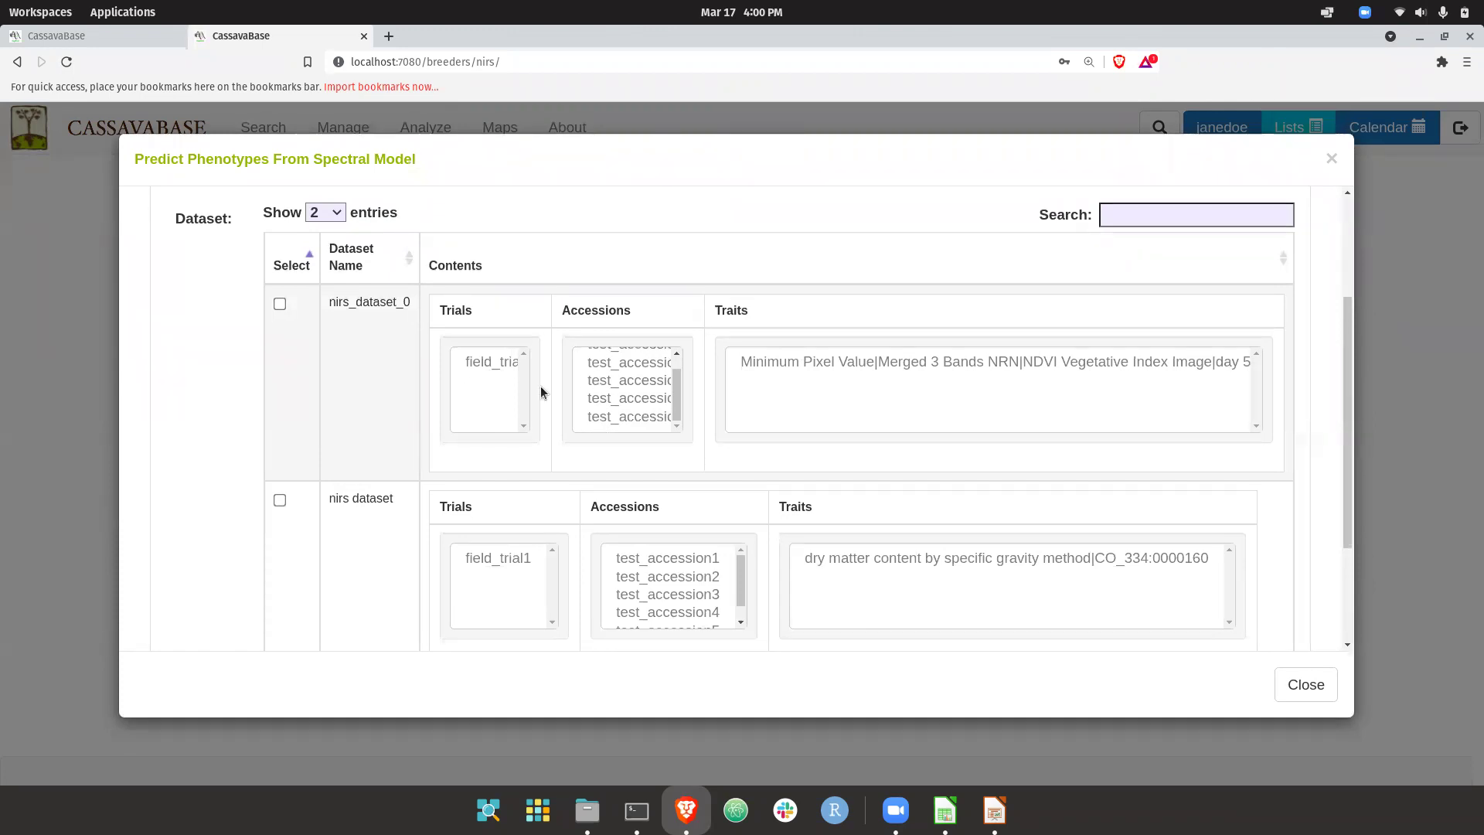
pyautogui.scroll(-3, 401, 499)
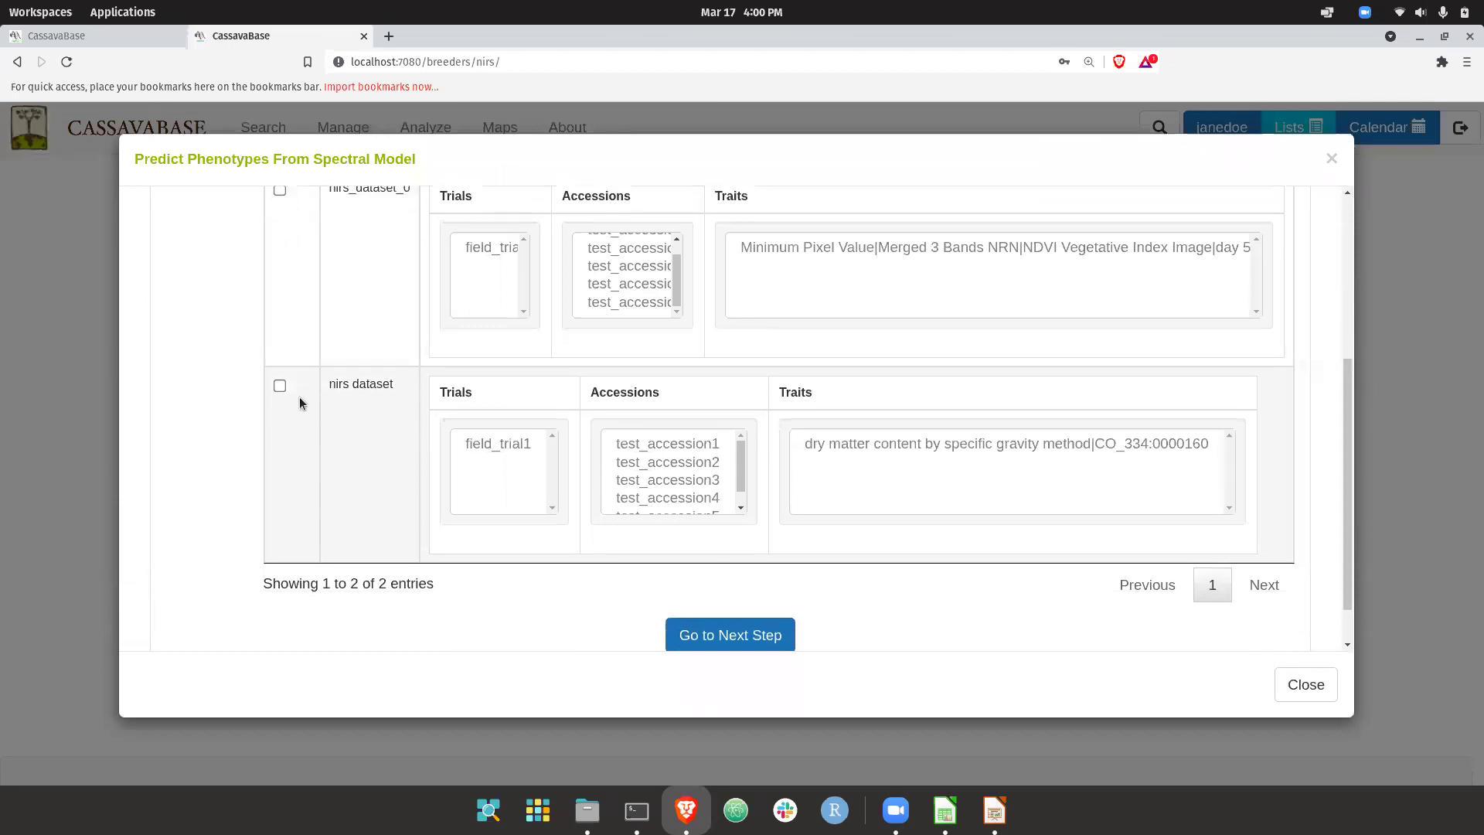
pyautogui.click(279, 386)
pyautogui.click(724, 637)
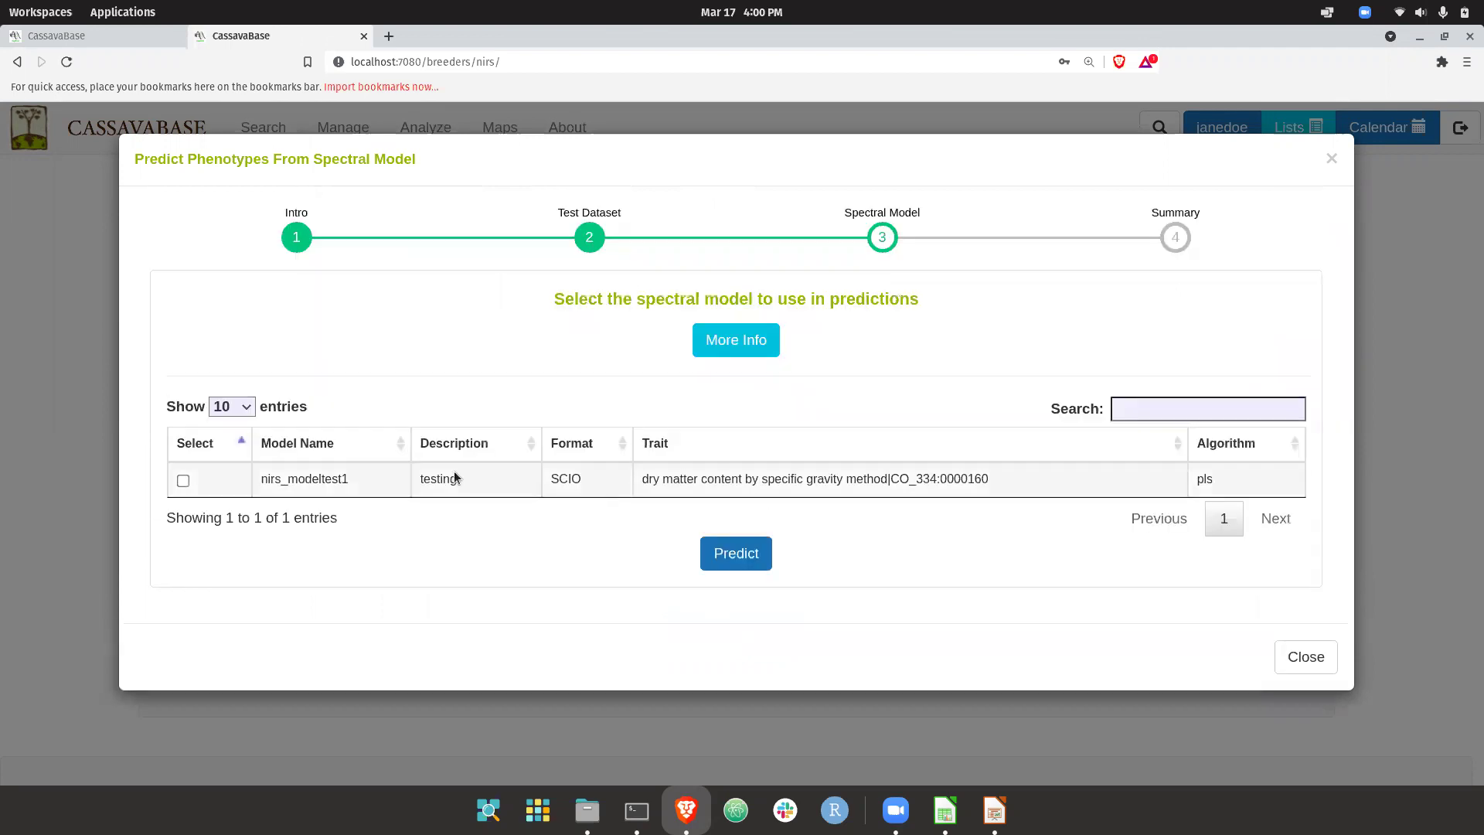
# Predict phenotypes with the nirs_modeltest1 model and review the predictions for the field_trial1 plots.
pyautogui.click(183, 481)
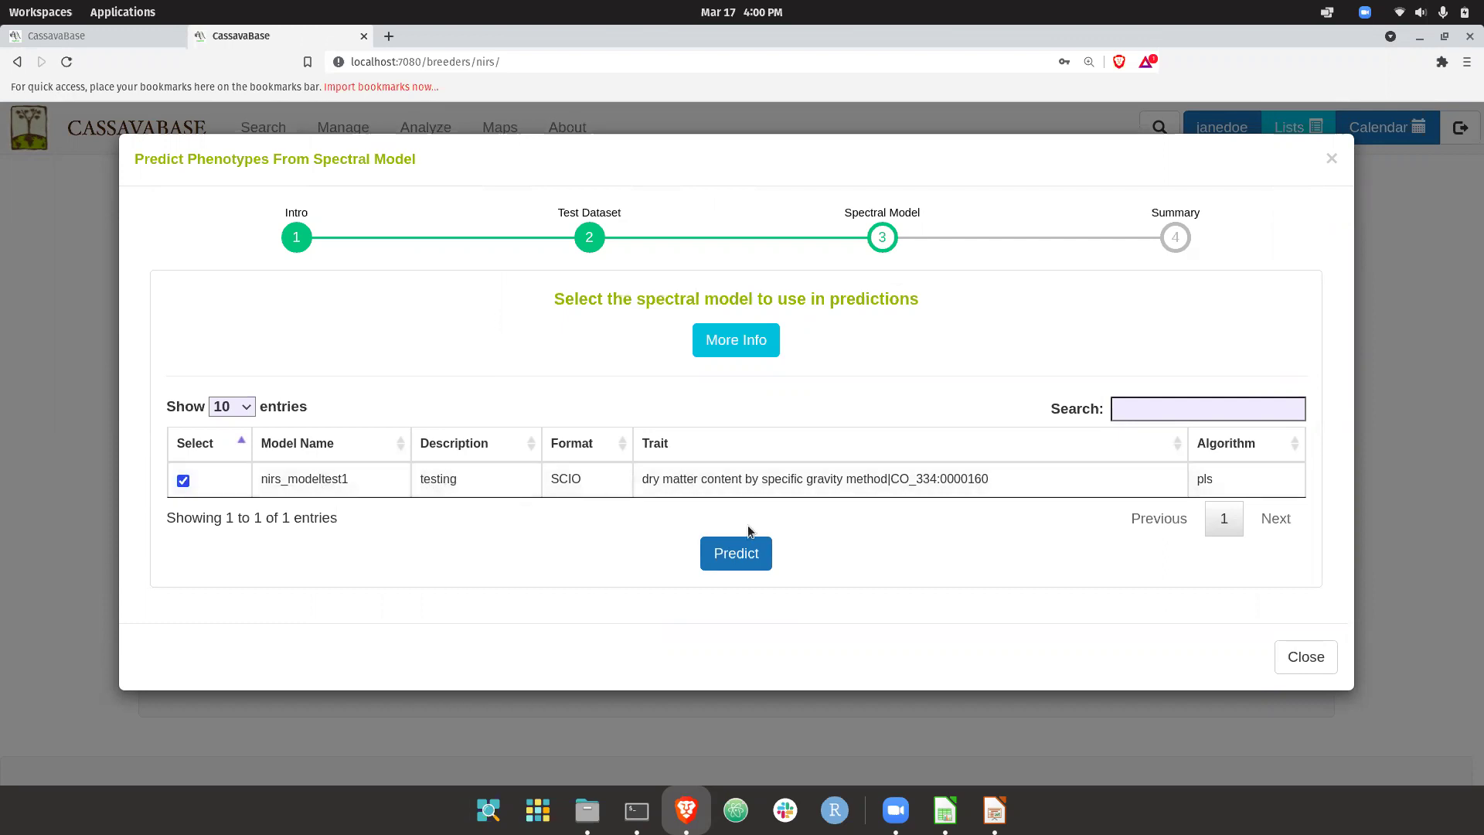
pyautogui.click(759, 555)
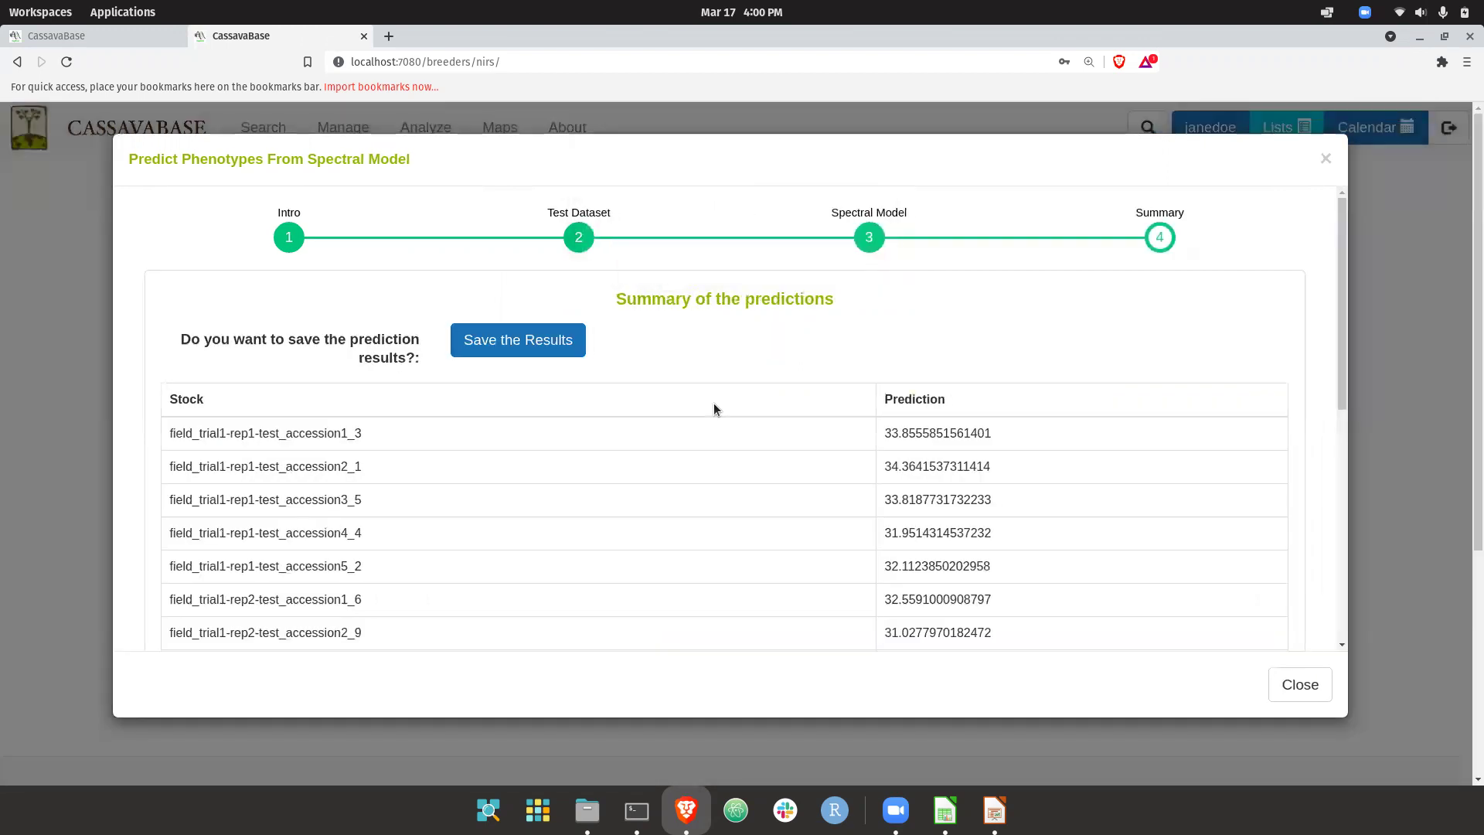
pyautogui.scroll(-4, 713, 402)
pyautogui.scroll(3, 713, 402)
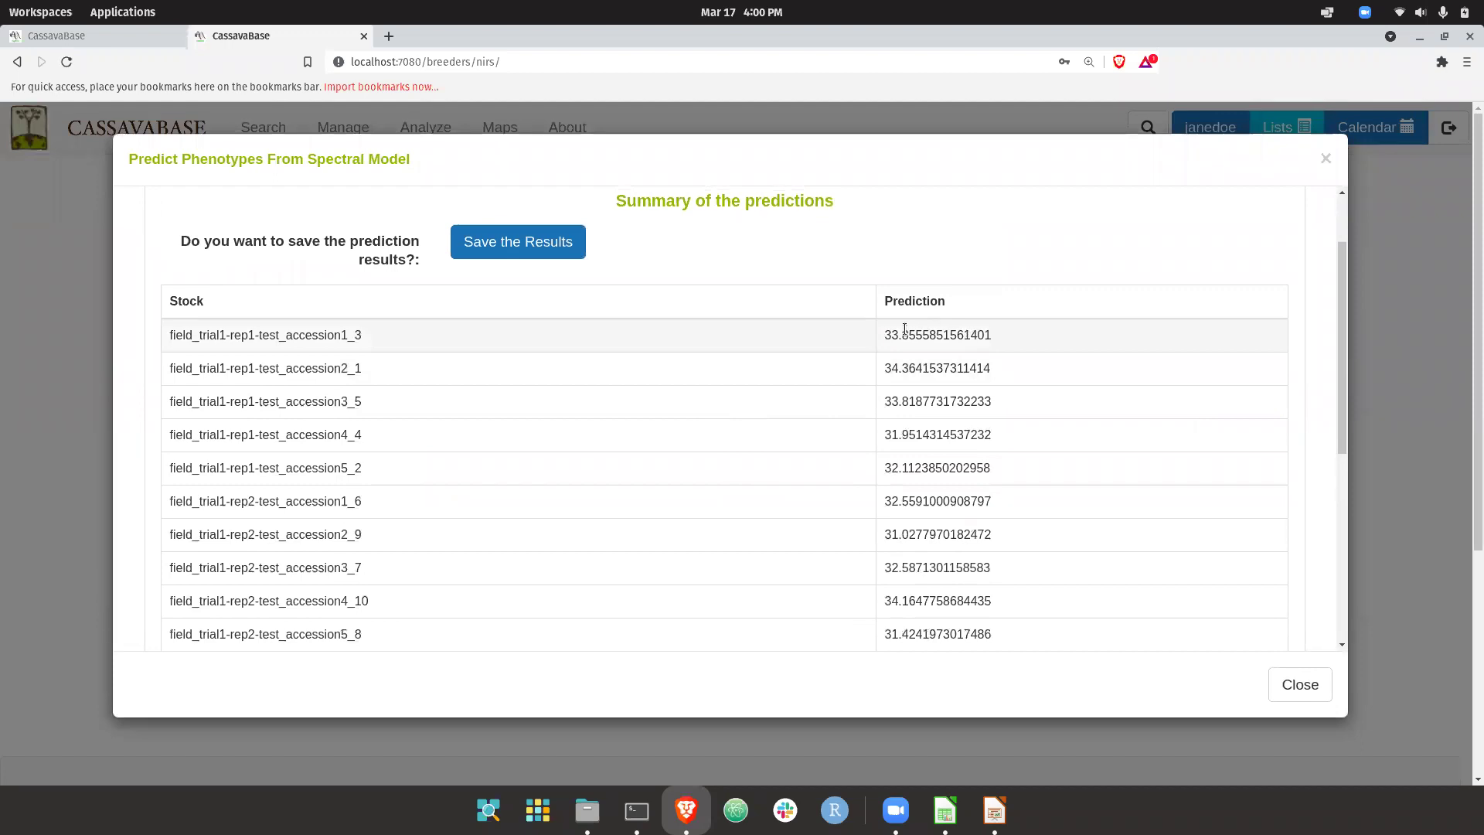
pyautogui.scroll(-1, 905, 328)
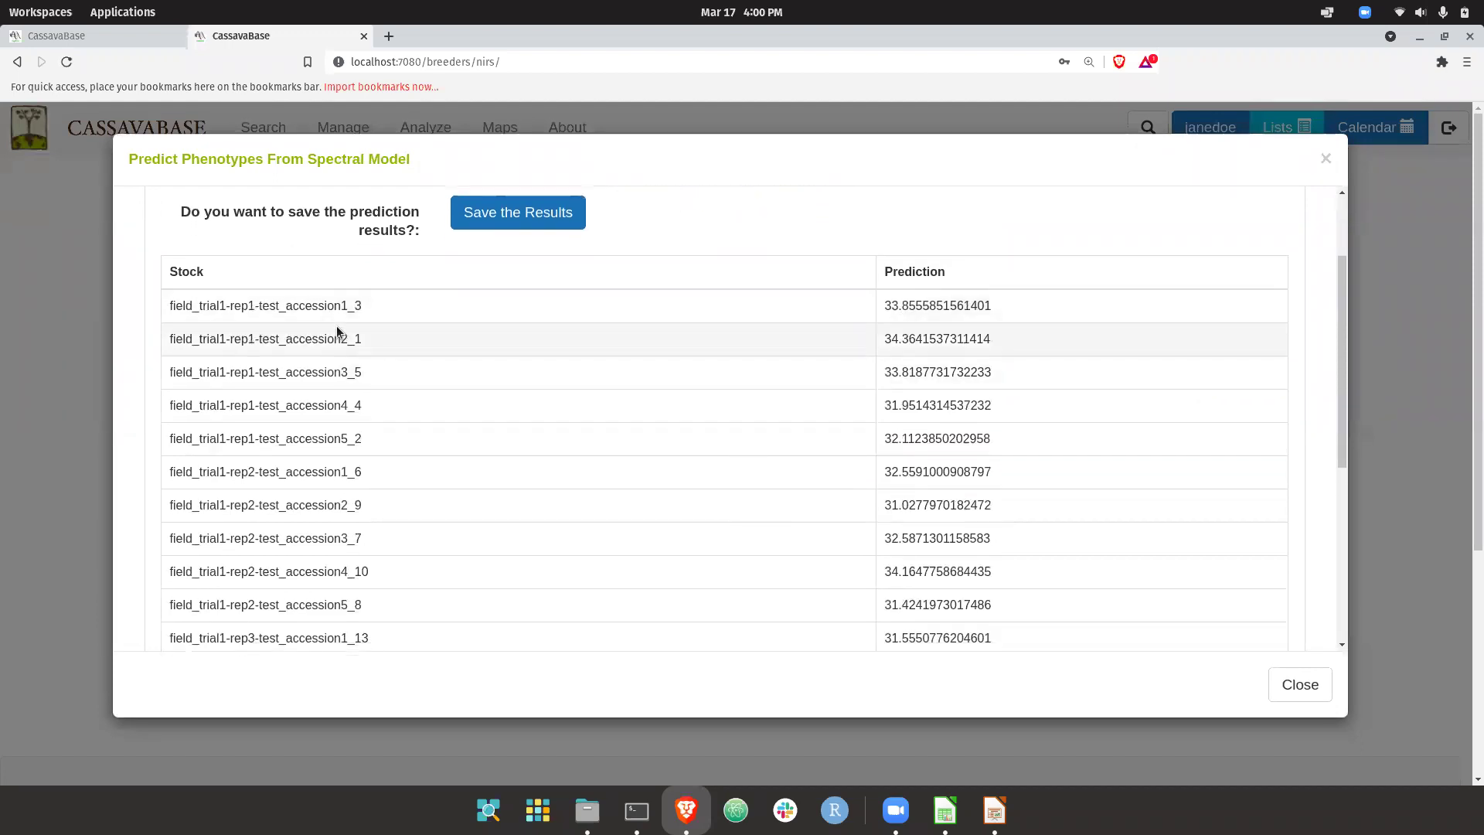
pyautogui.scroll(-5, 336, 327)
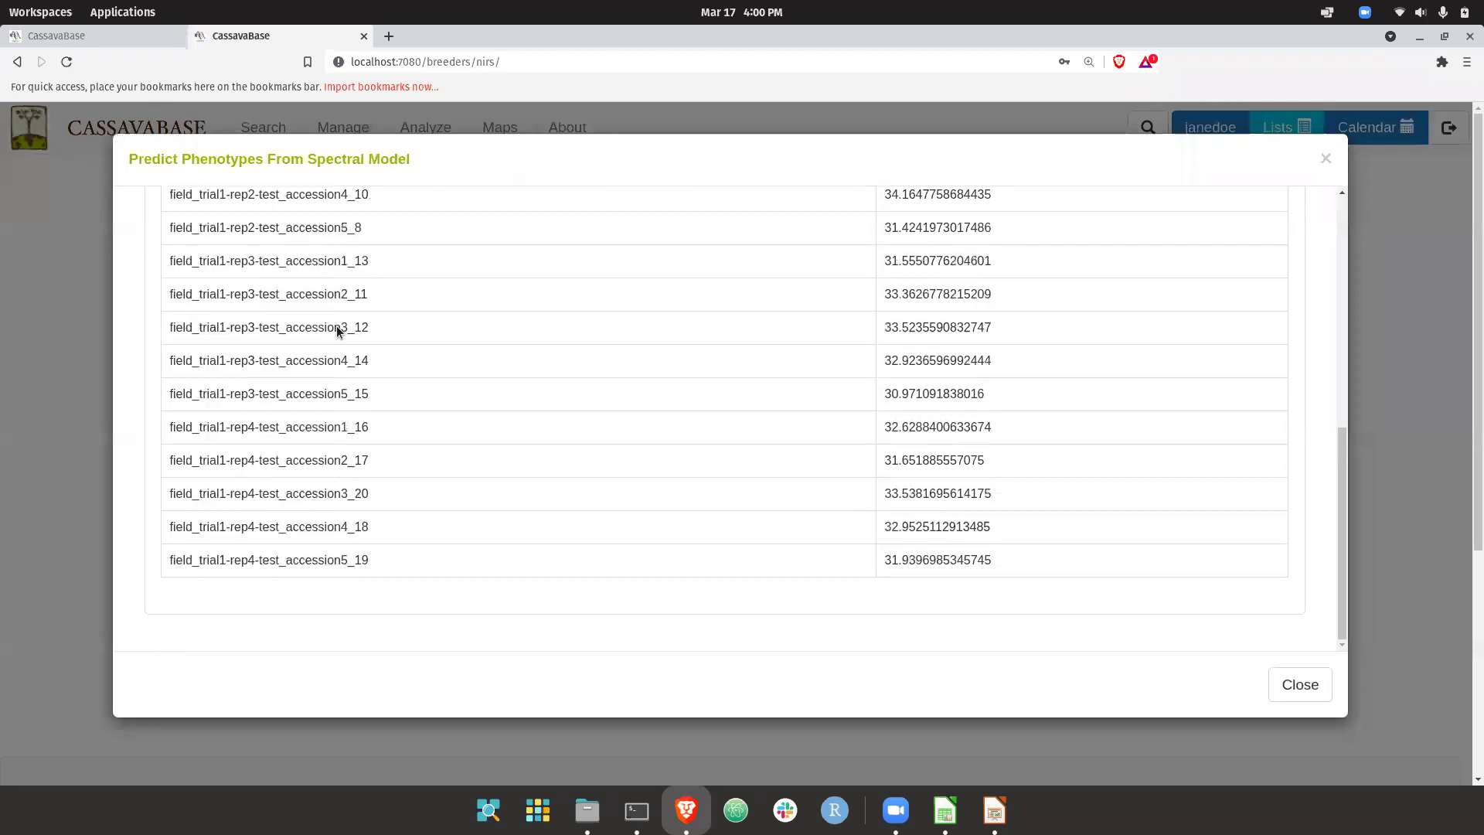
pyautogui.scroll(5, 336, 326)
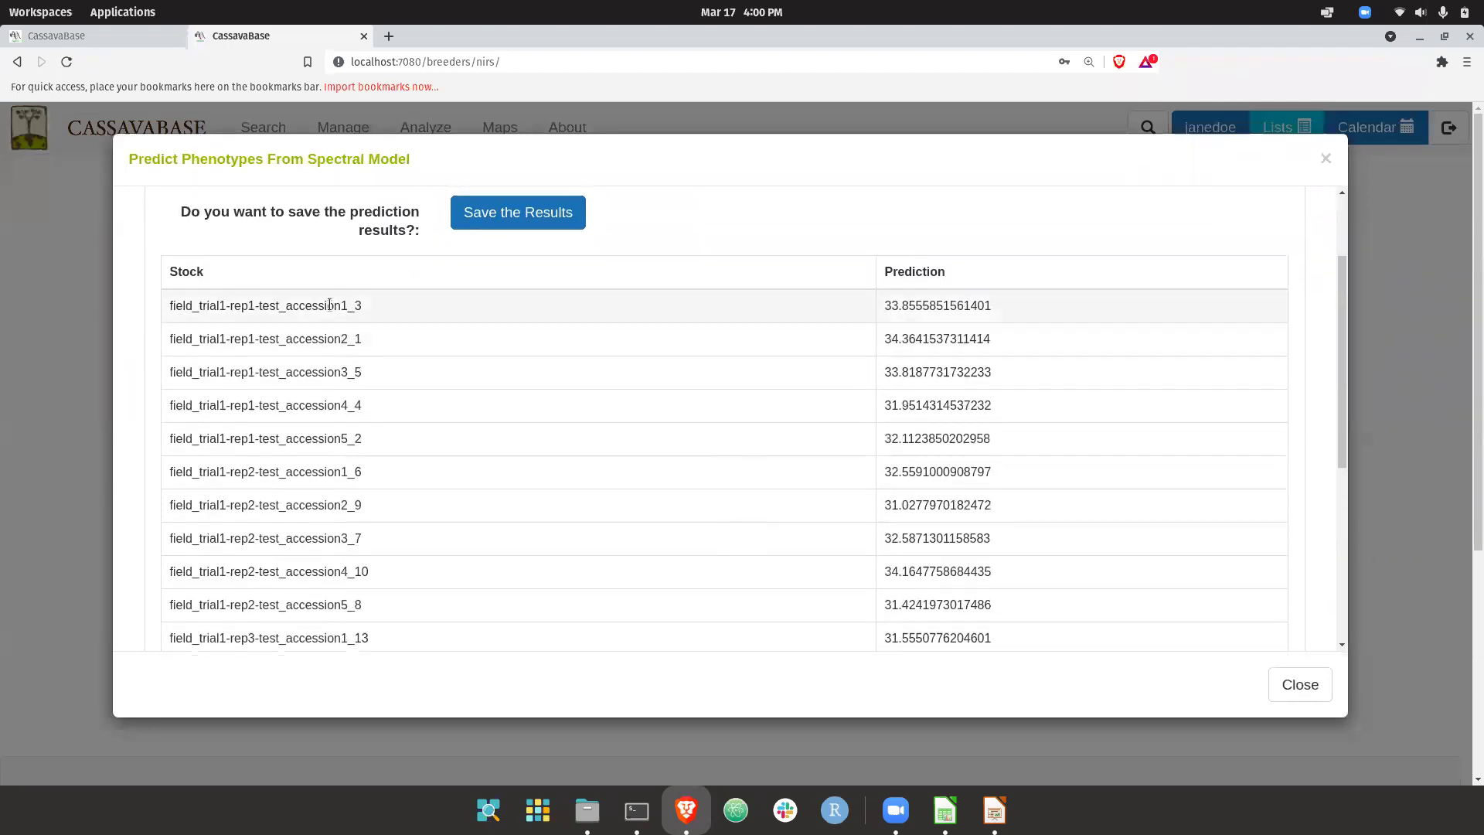
pyautogui.scroll(1, 329, 305)
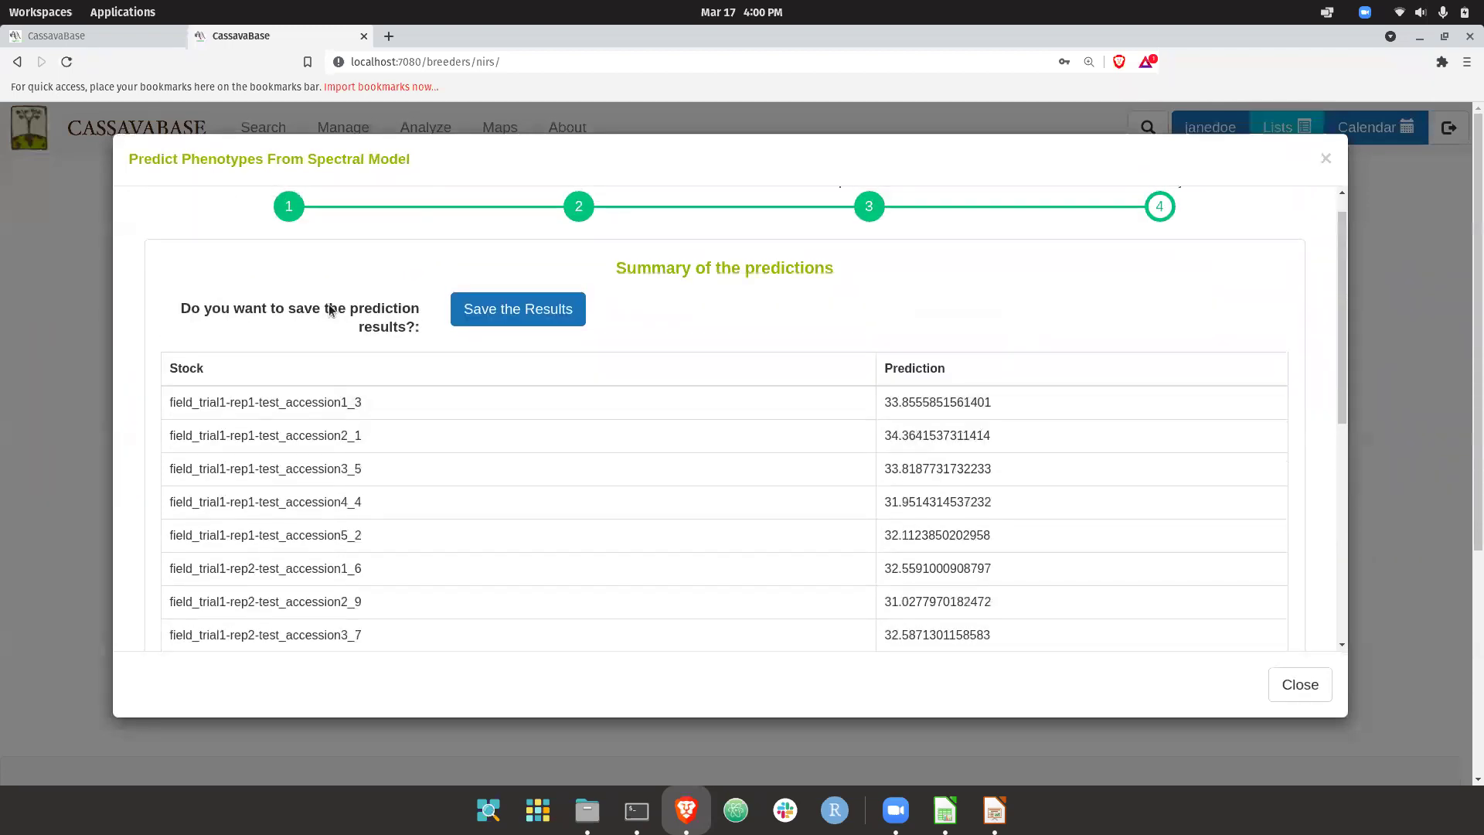
# Start saving the prediction results, pass the Intro stage and choose Yes for saving the analysis results.
pyautogui.click(493, 310)
pyautogui.click(714, 427)
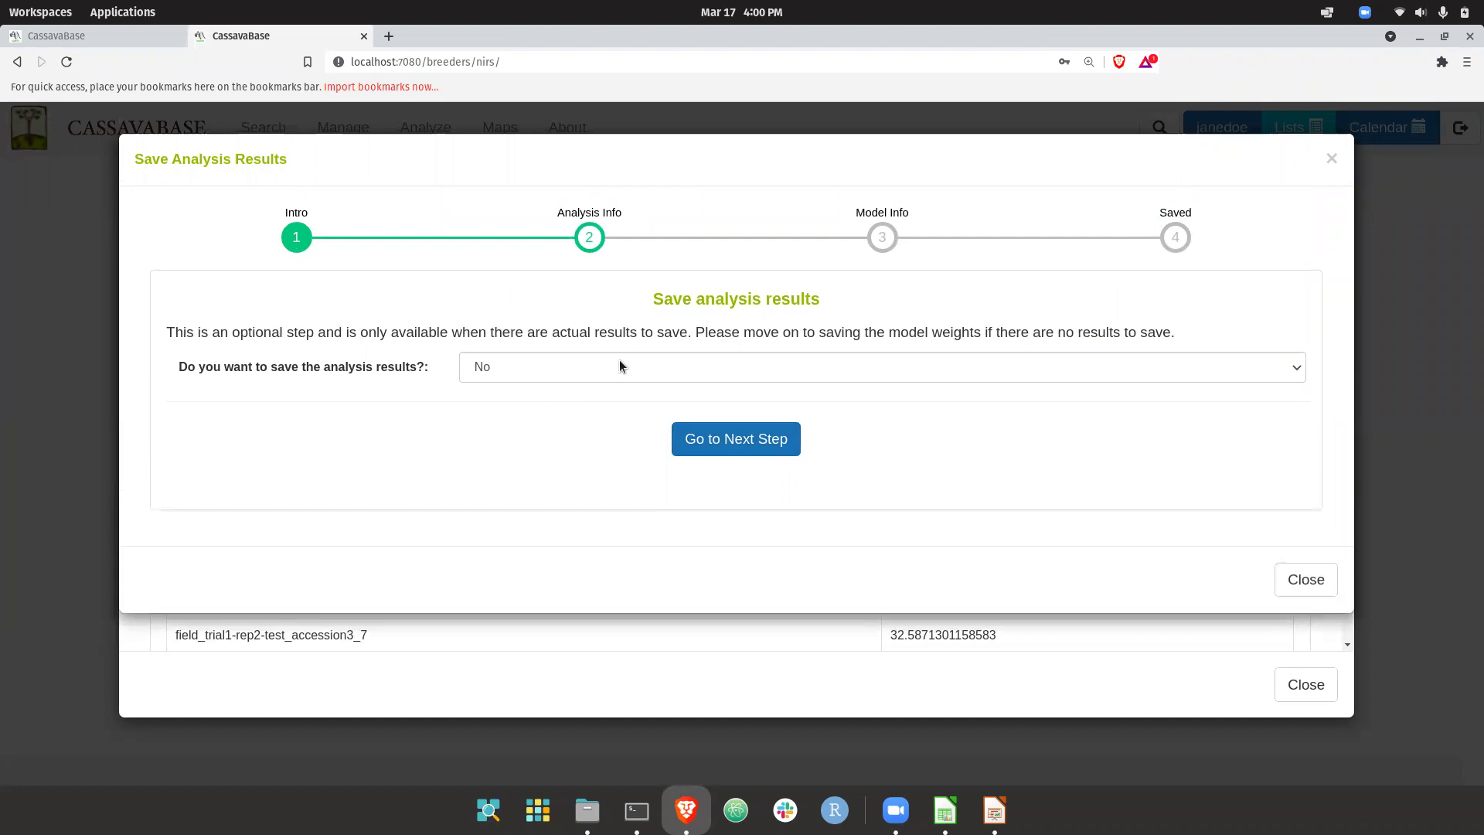
pyautogui.click(537, 366)
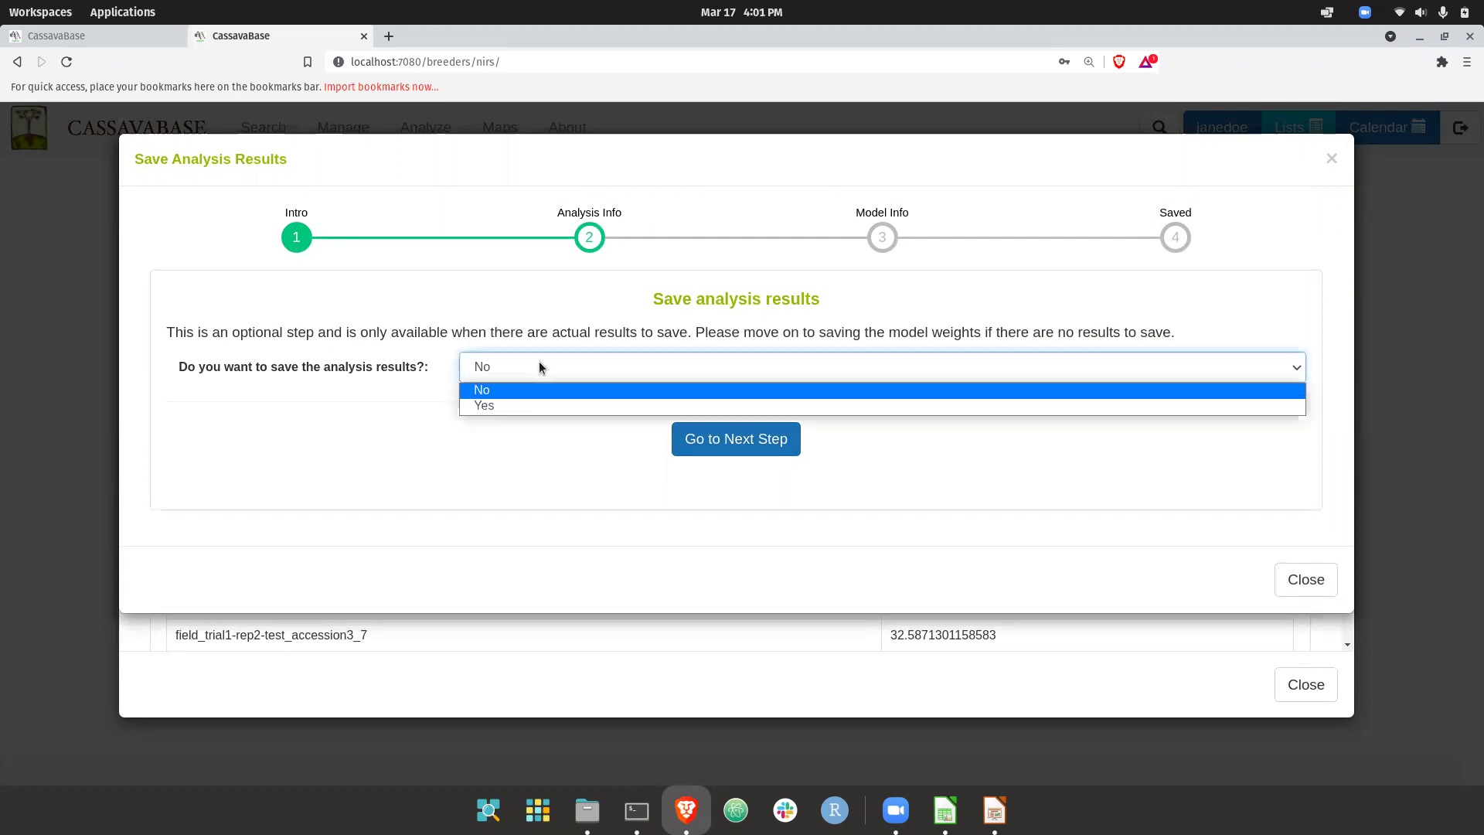
pyautogui.click(554, 402)
# Name the analysis nirs_analysistest1 and describe it as "test", keeping the Breedbase program and year 2022.
pyautogui.scroll(-3, 506, 452)
pyautogui.click(510, 330)
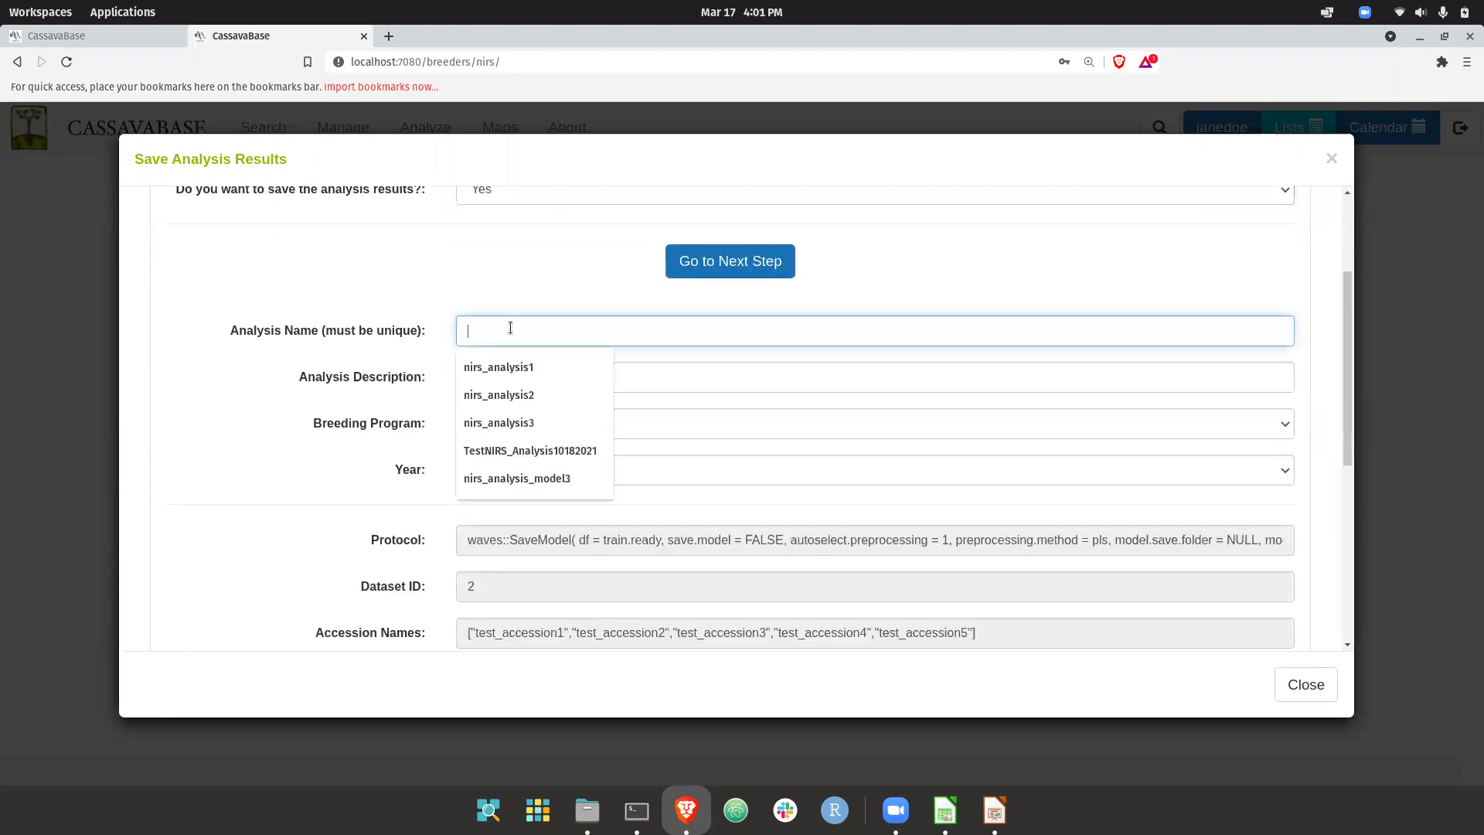
pyautogui.write('nirs_analysis')
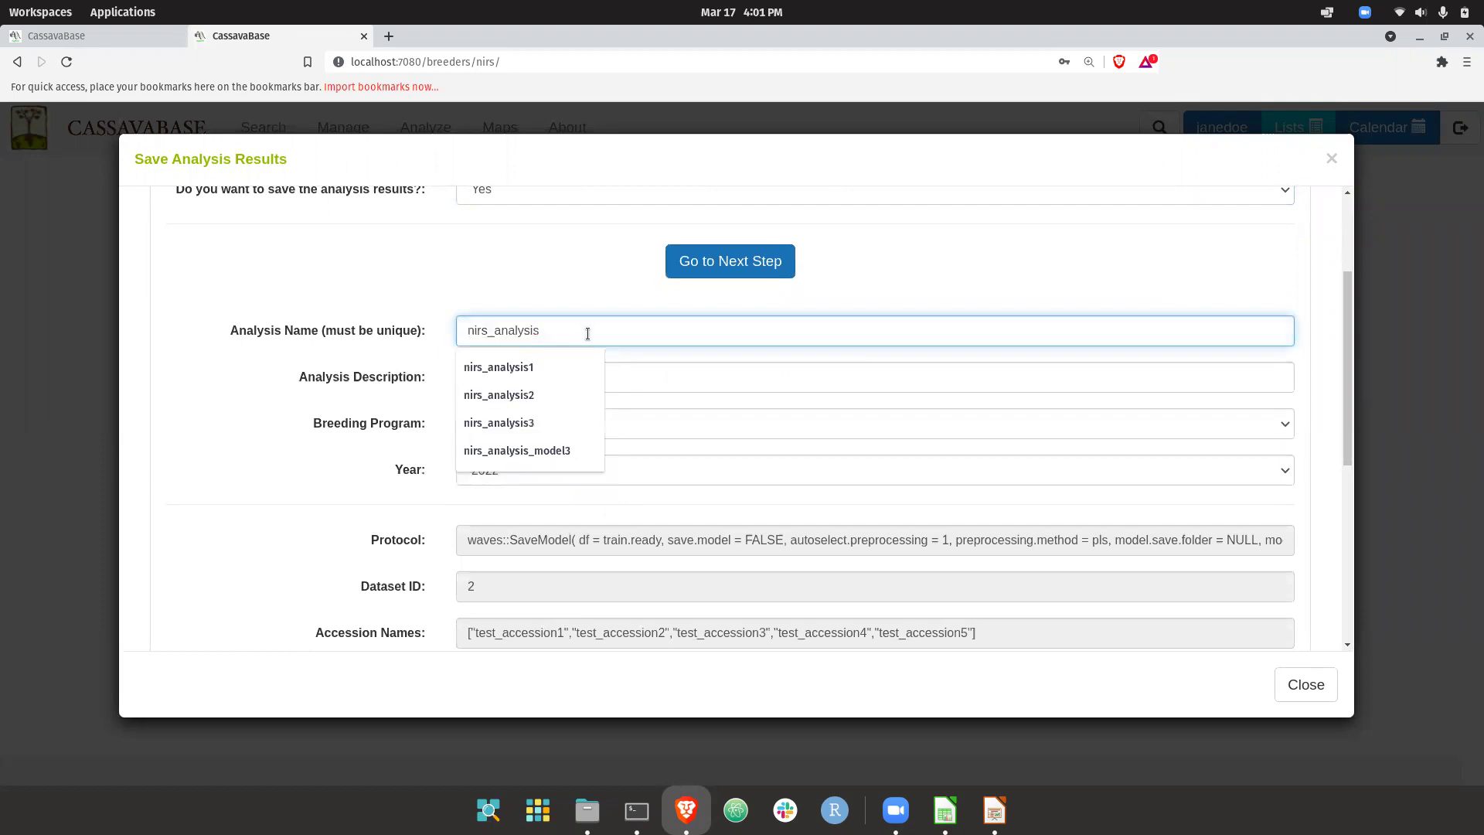
pyautogui.write('test1')
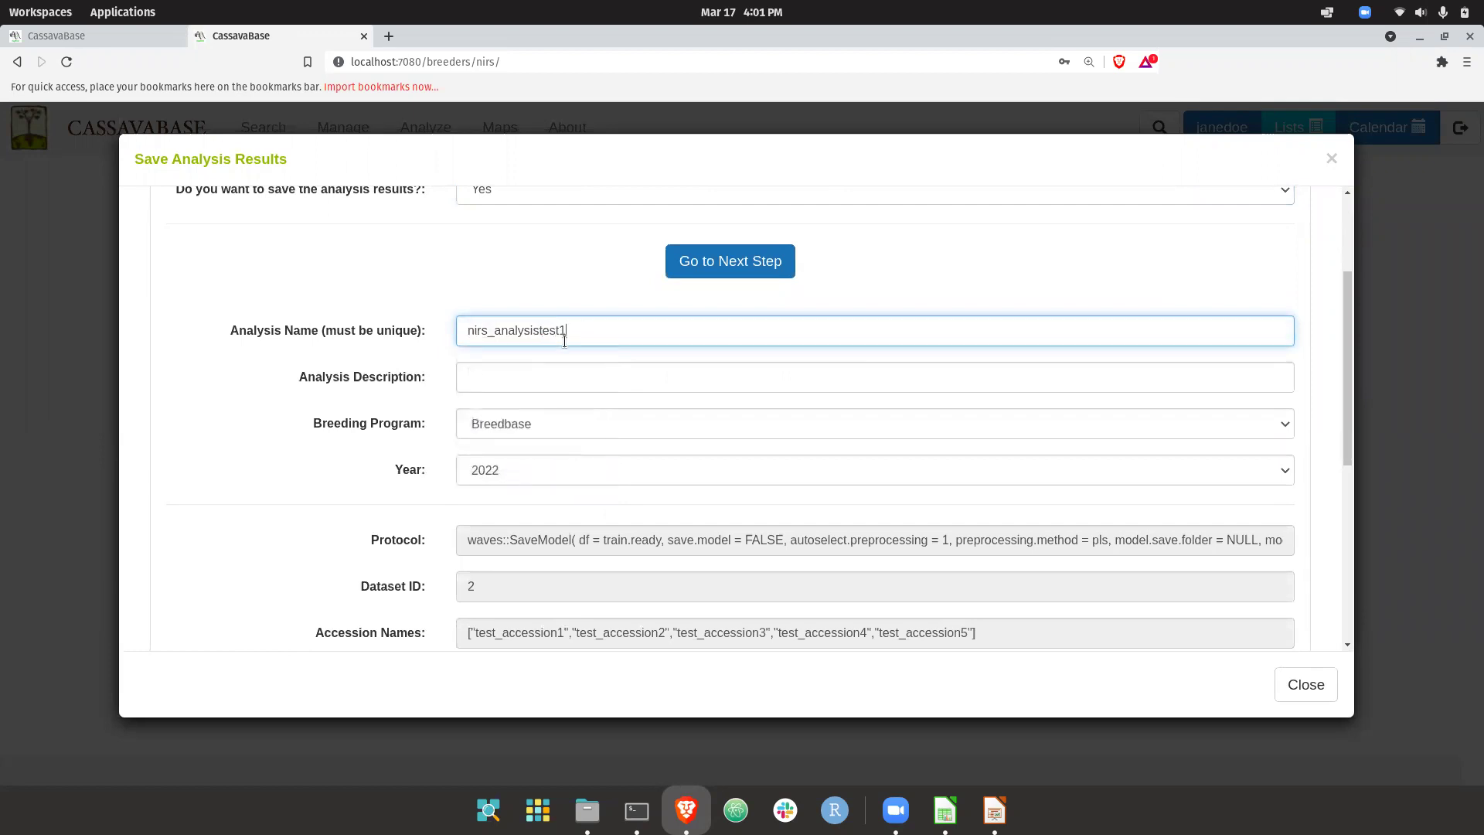
pyautogui.click(539, 371)
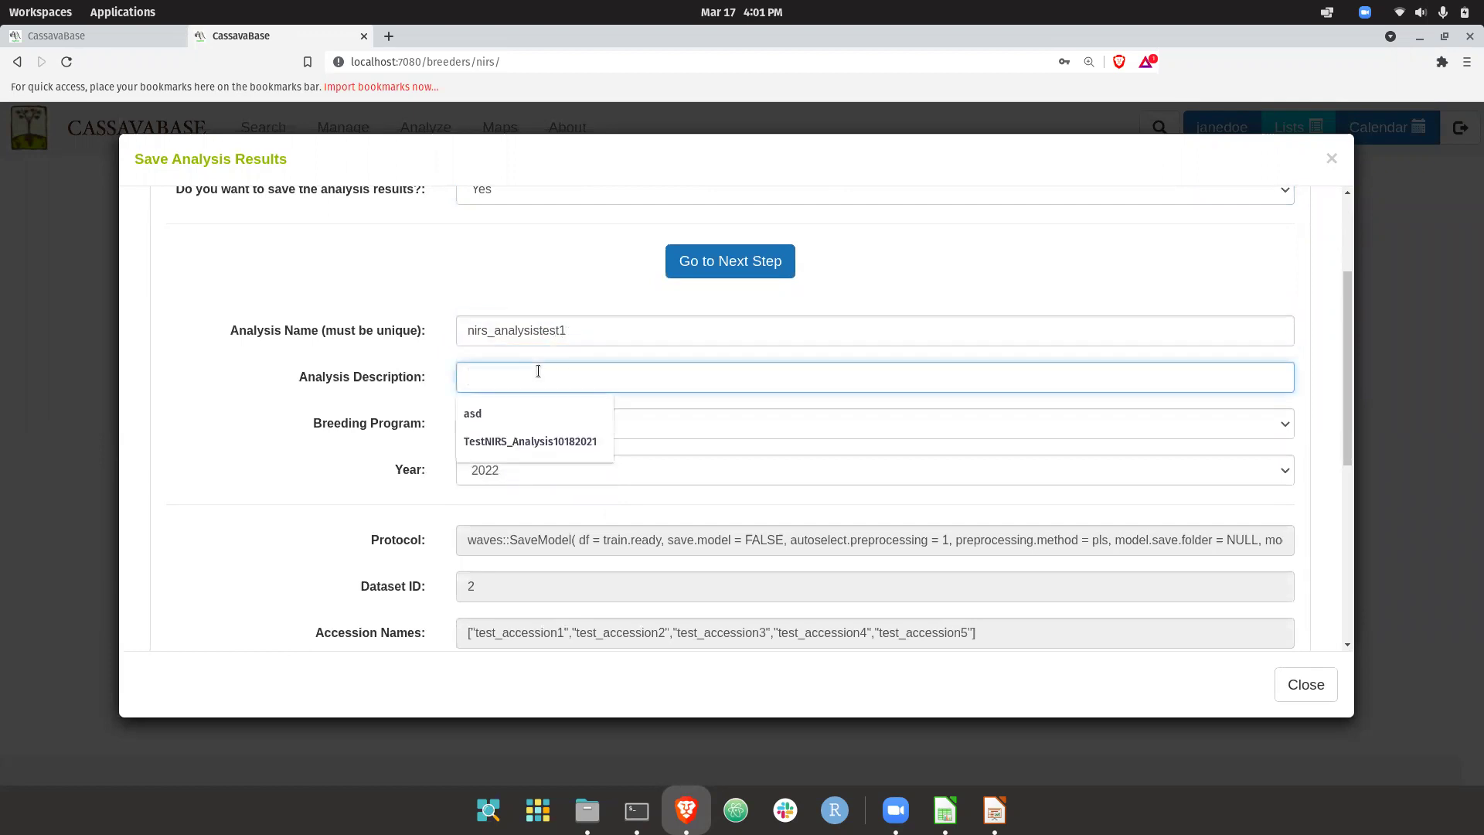
pyautogui.write('test')
pyautogui.click(392, 412)
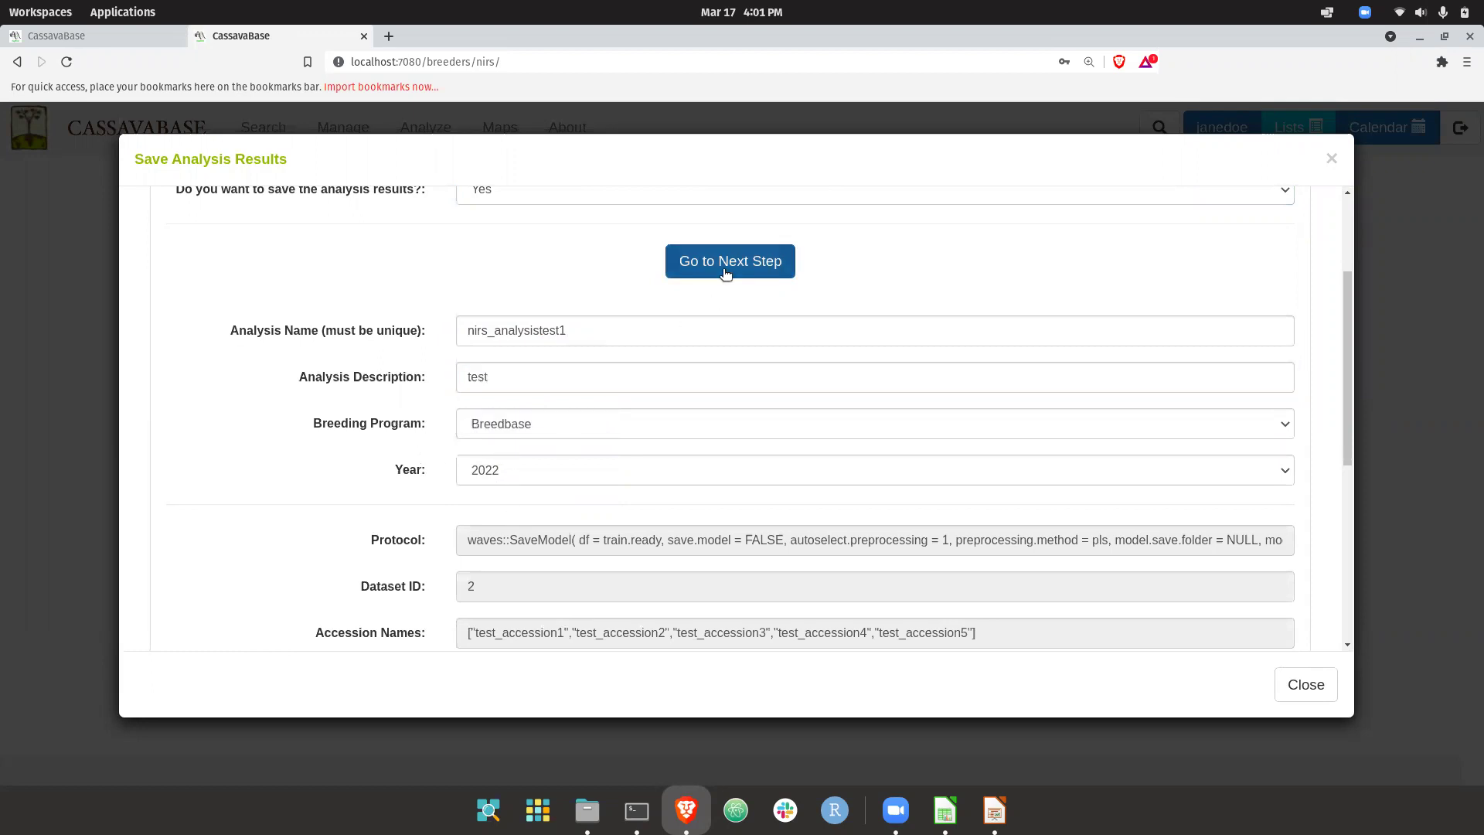
# Check the remaining analysis information, proceed to the Model Info stage and save the analysis results.
pyautogui.scroll(-5, 725, 303)
pyautogui.scroll(7, 726, 303)
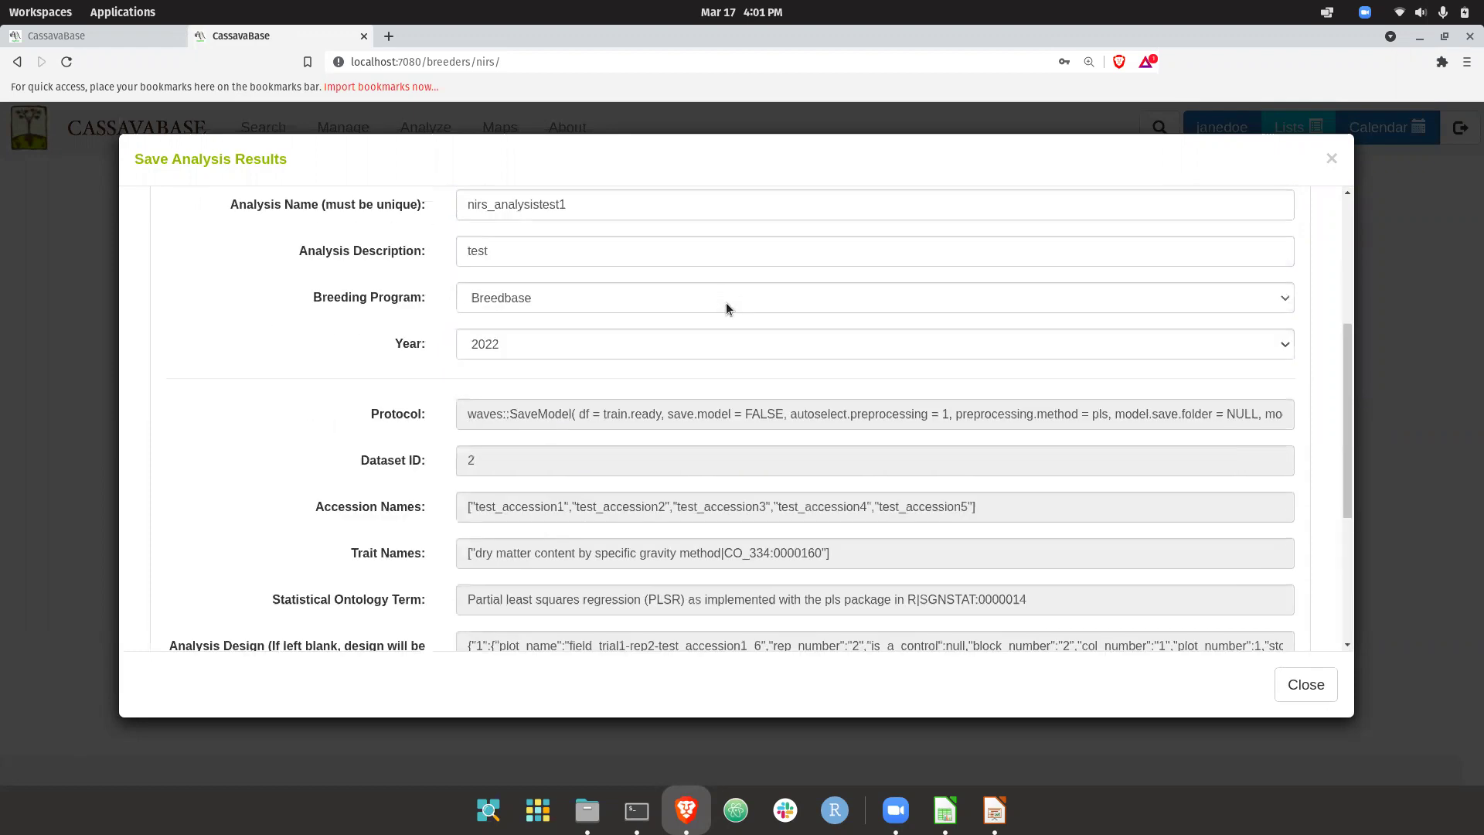
pyautogui.click(749, 379)
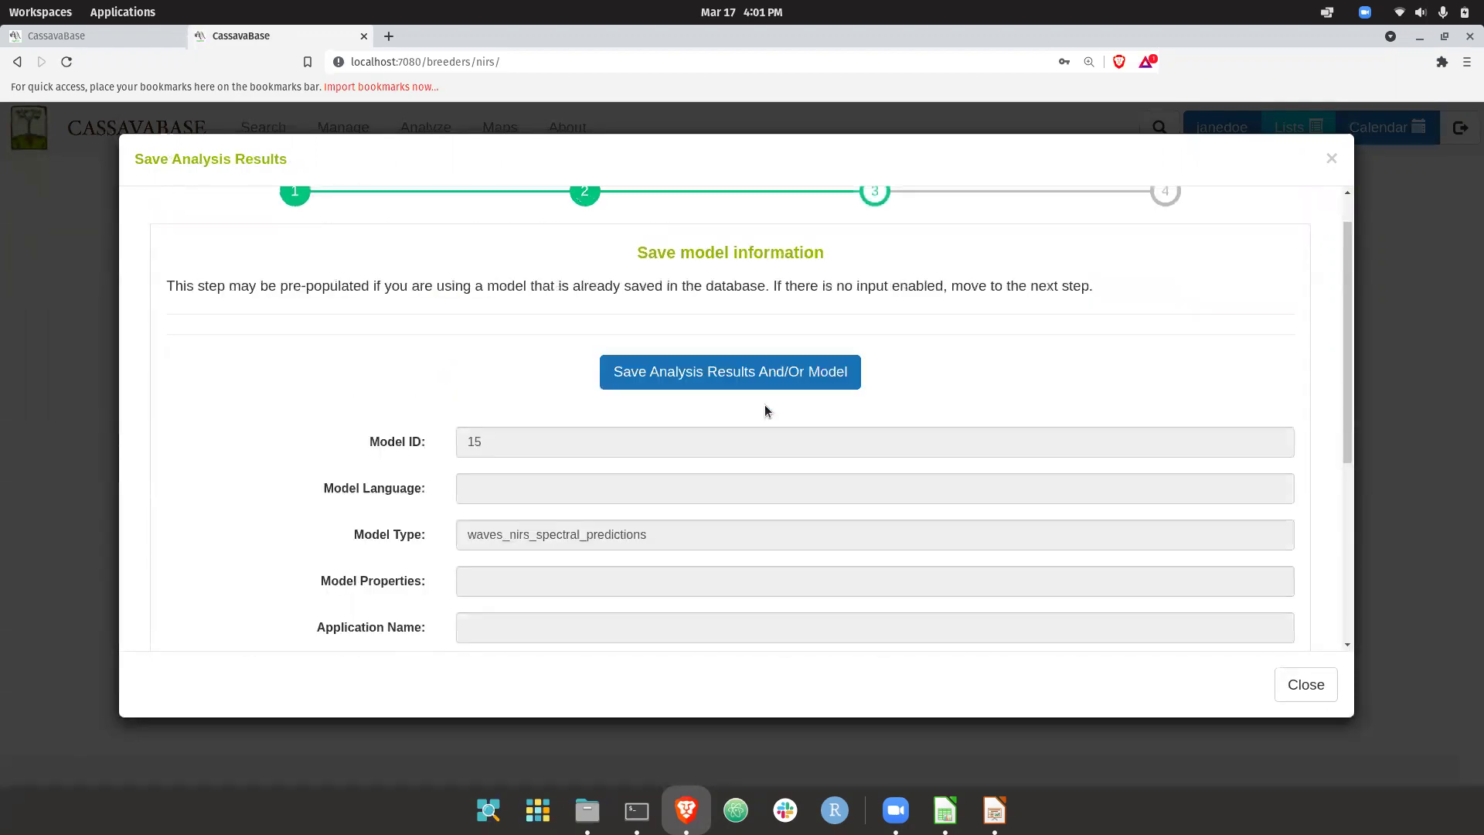
pyautogui.click(740, 371)
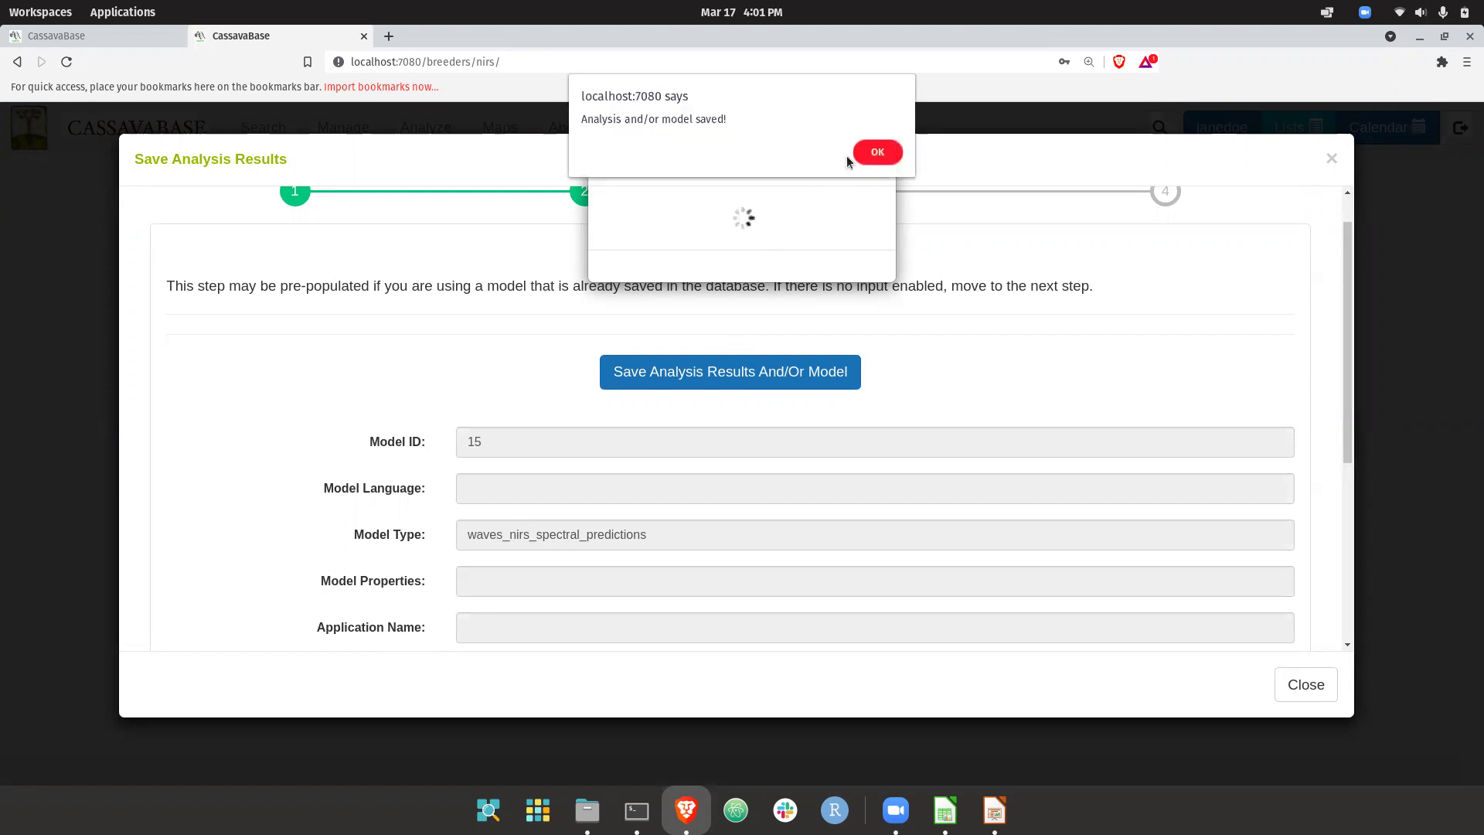
pyautogui.click(869, 147)
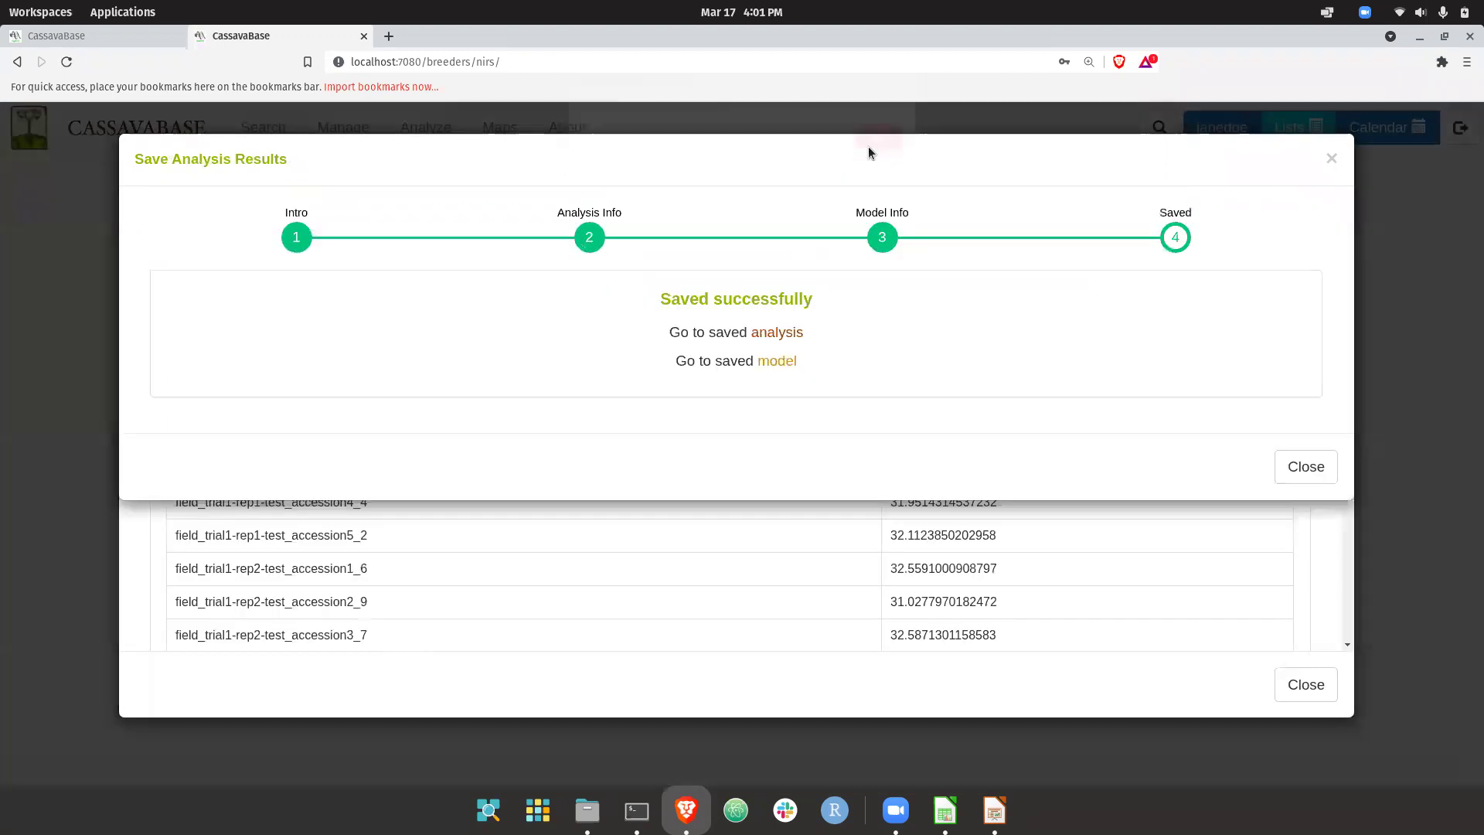
# Open the saved nirs_analysistest1 analysis and examine its details, the raw data statistics and the raw data histogram under Analysis Results.
pyautogui.click(782, 334)
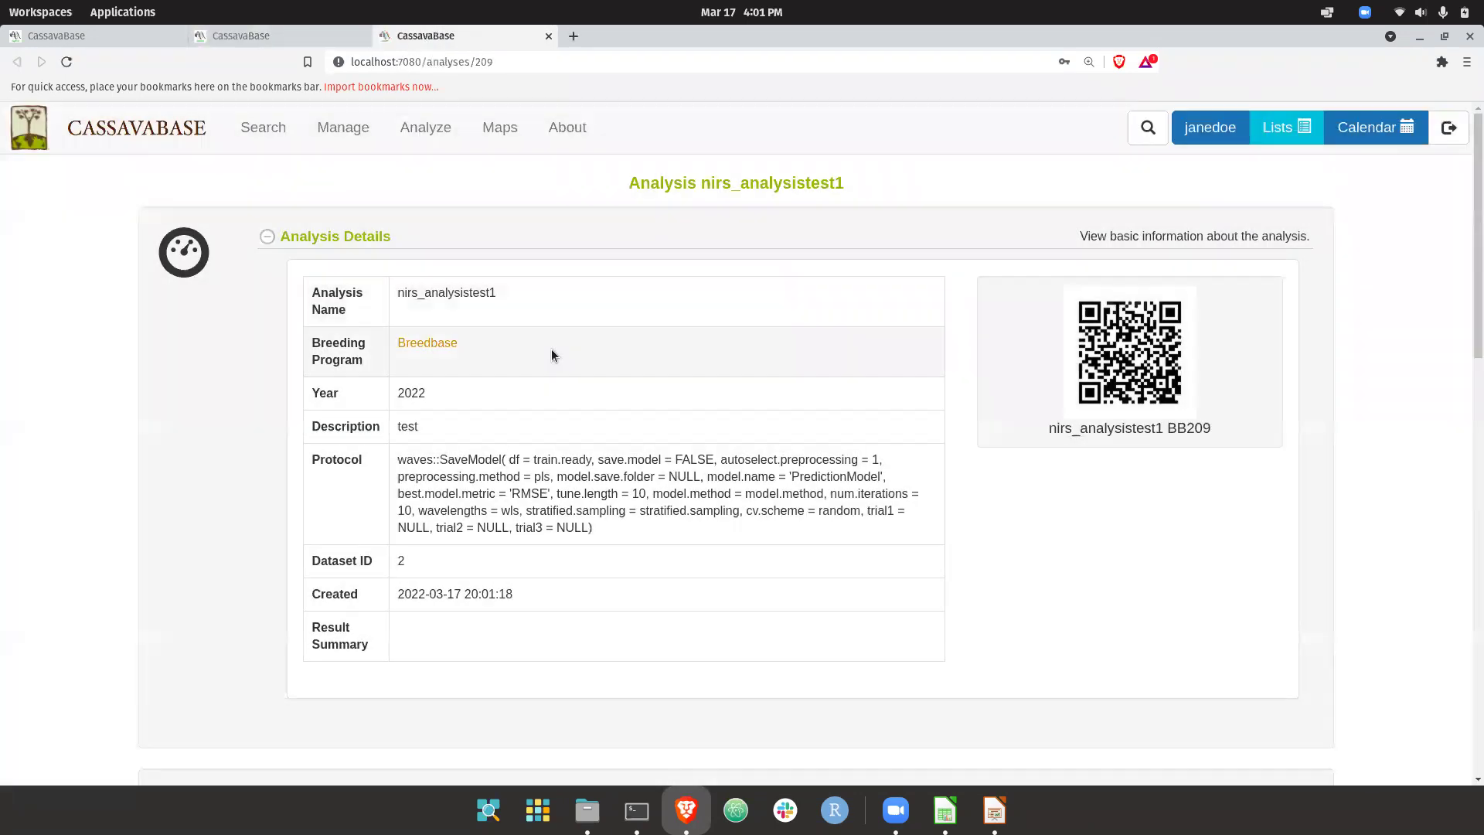
pyautogui.scroll(-5, 379, 377)
pyautogui.scroll(2, 378, 377)
pyautogui.scroll(-5, 379, 379)
pyautogui.click(267, 398)
pyautogui.scroll(-4, 336, 425)
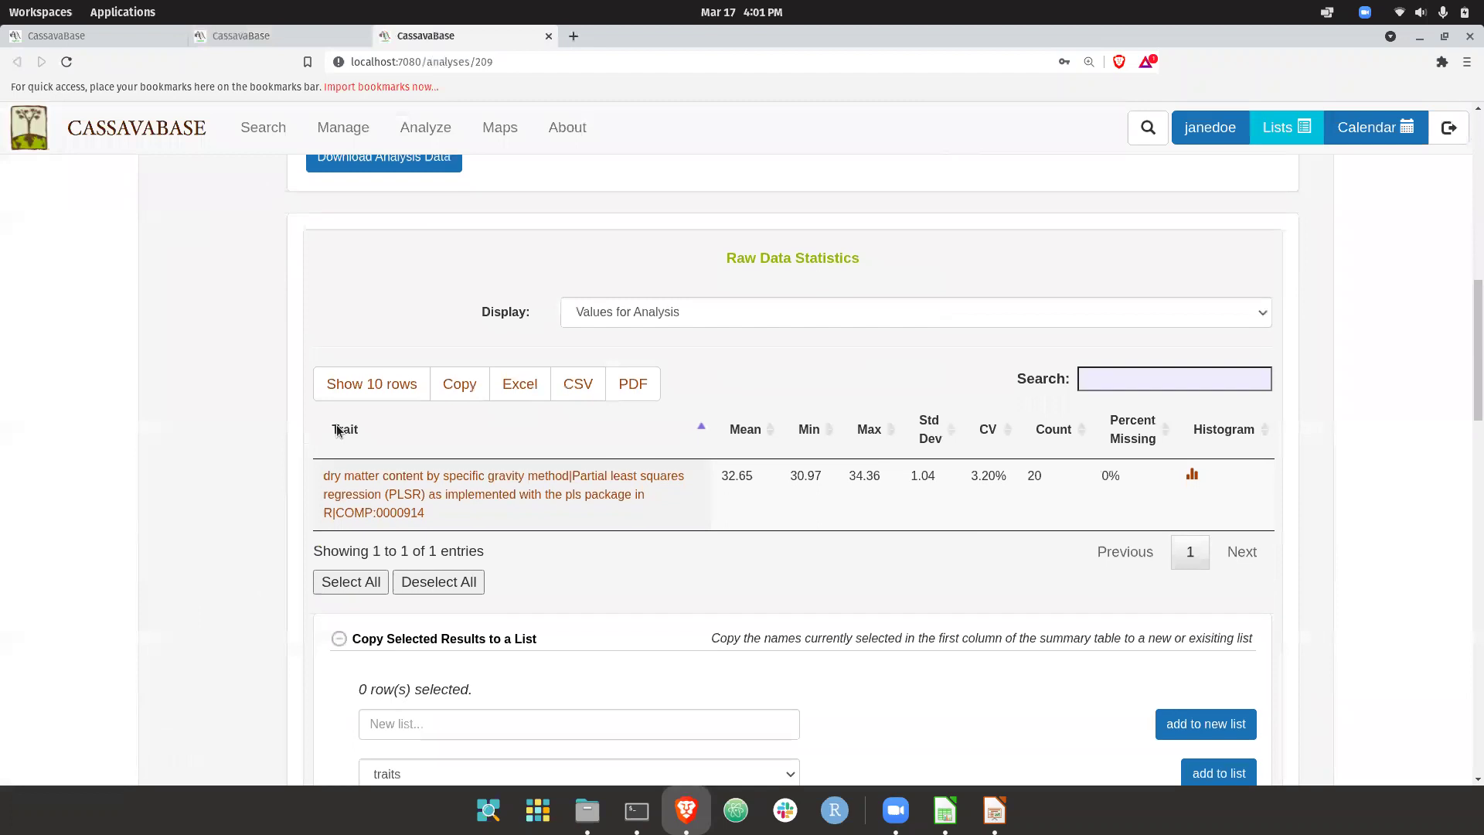
pyautogui.scroll(-8, 491, 497)
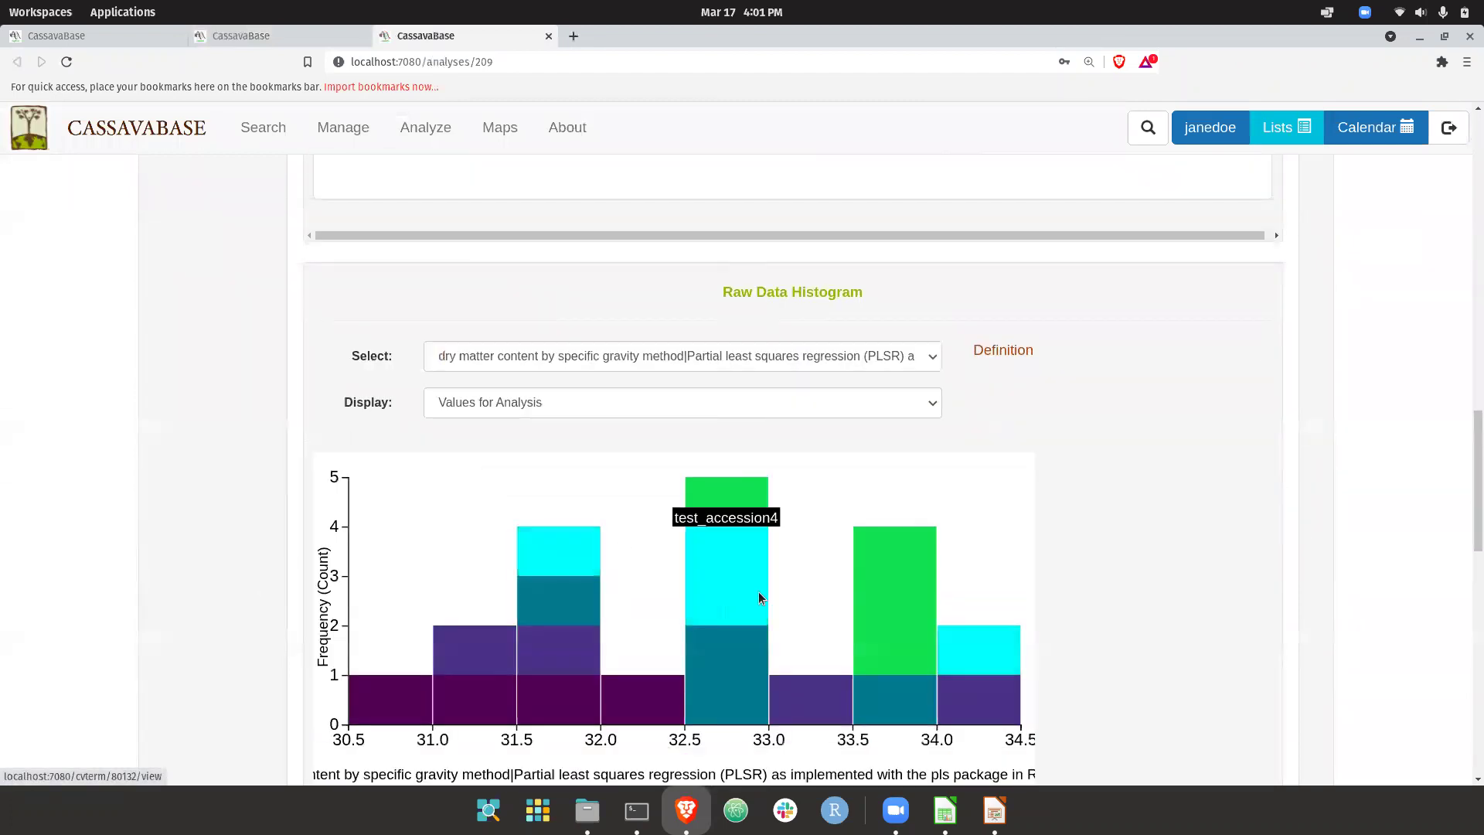
pyautogui.scroll(2, 507, 531)
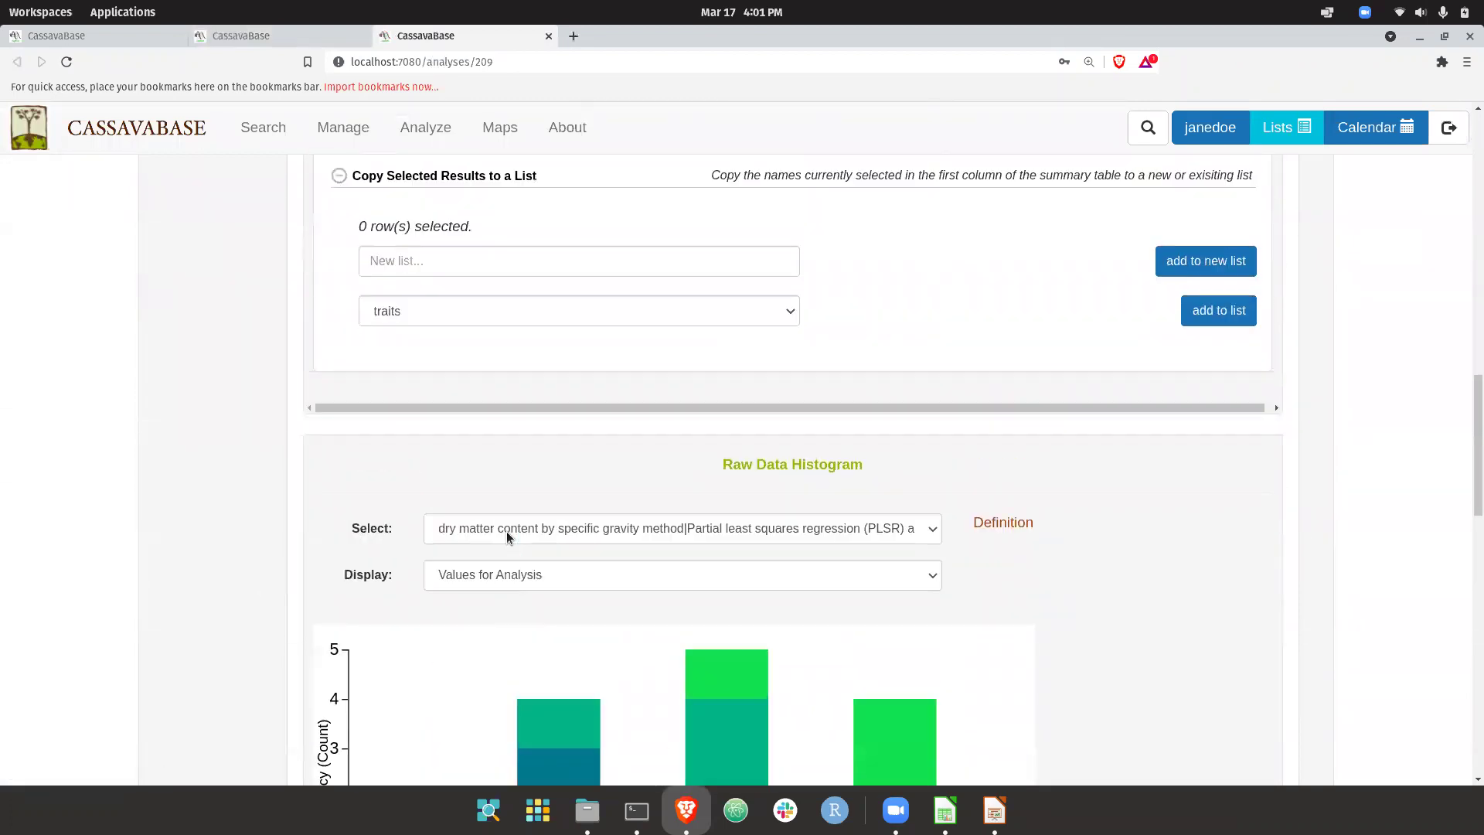
pyautogui.scroll(4, 750, 522)
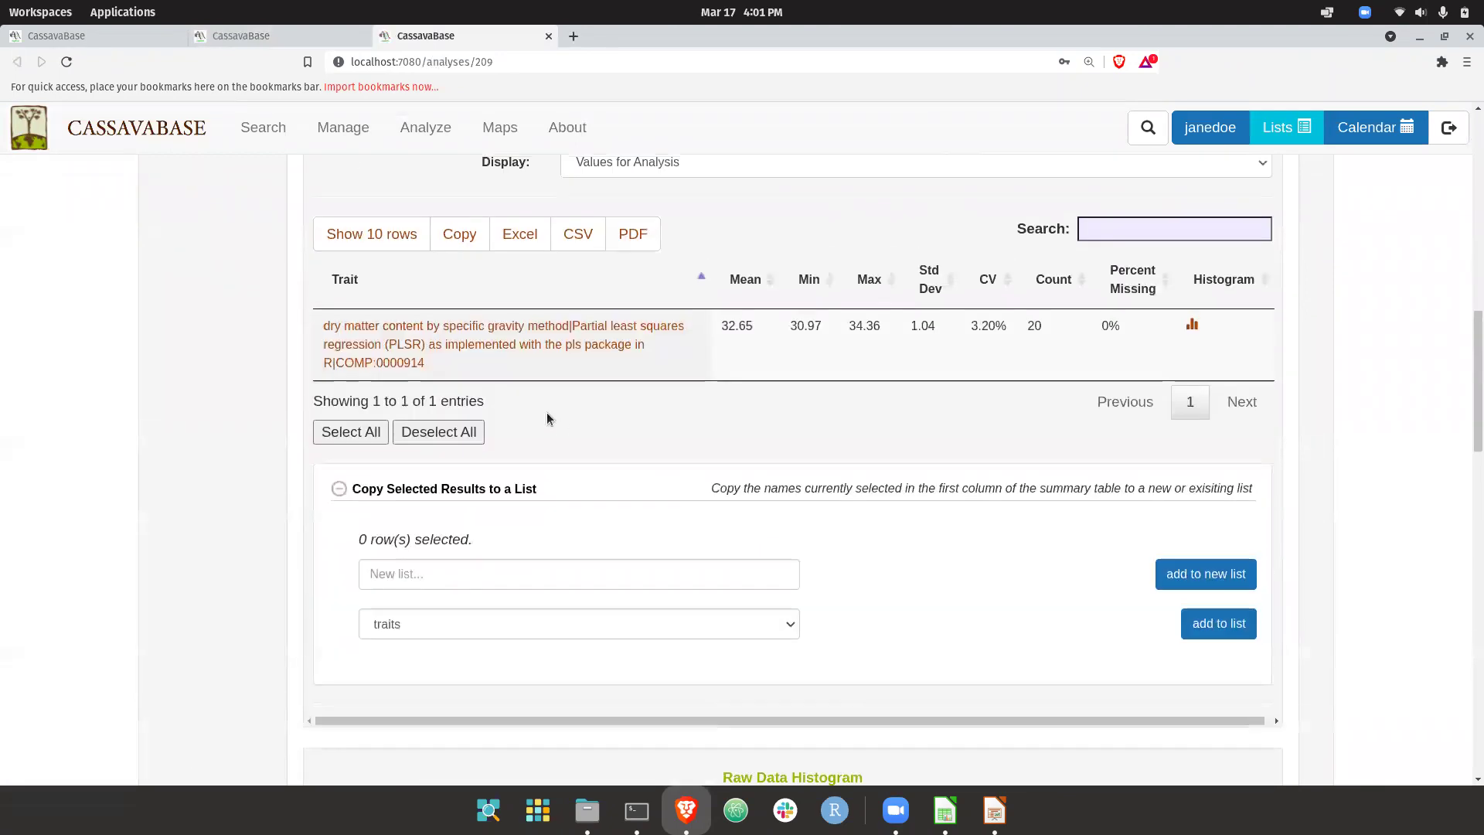
# Examine the full composed trait name in the Raw Data Statistics table, highlighting its text.
pyautogui.moveTo(460, 375); pyautogui.dragTo(313, 327)
pyautogui.click(498, 355)
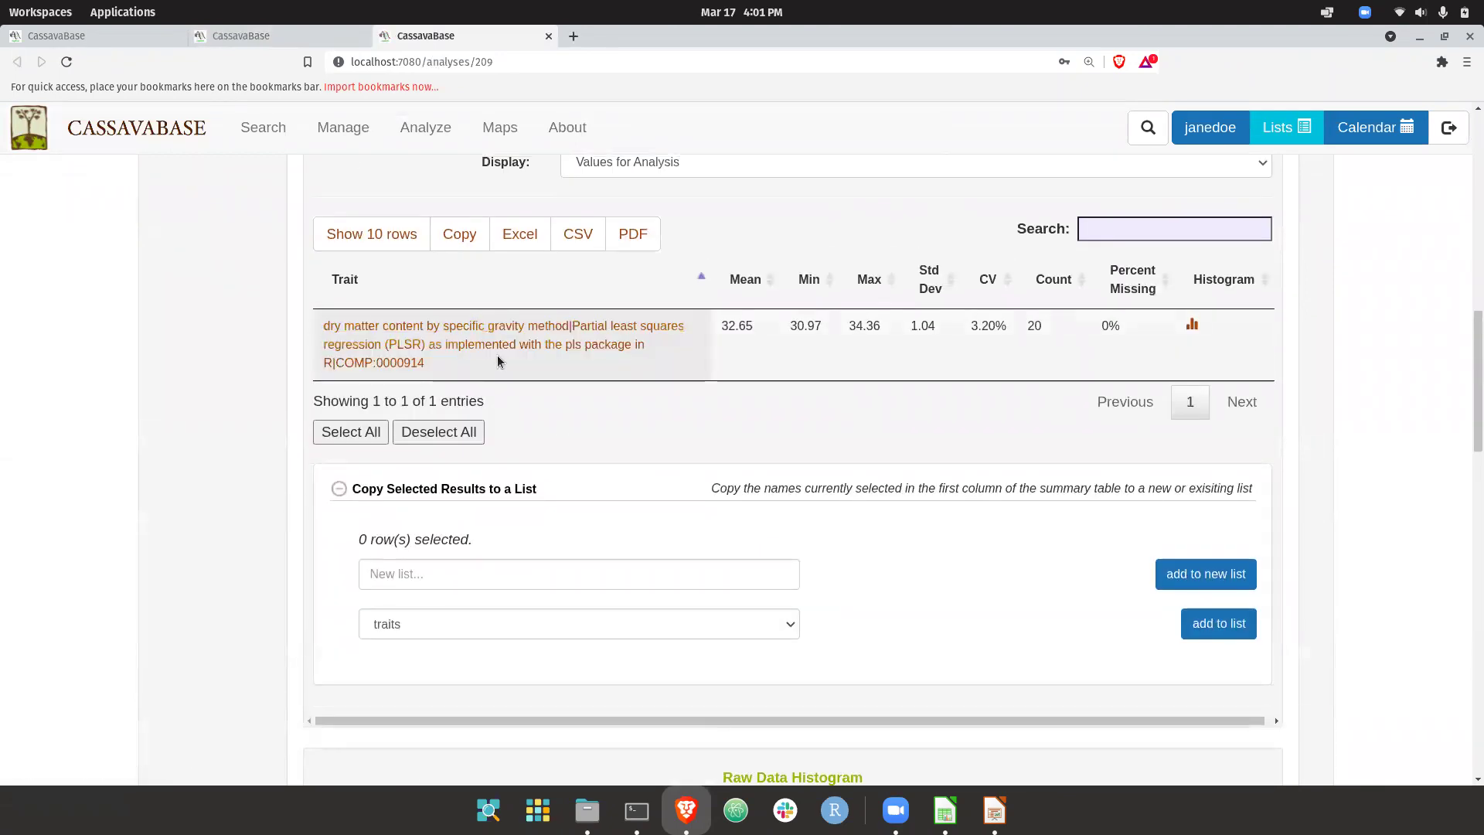
pyautogui.moveTo(483, 368); pyautogui.dragTo(325, 324)
pyautogui.click(486, 354)
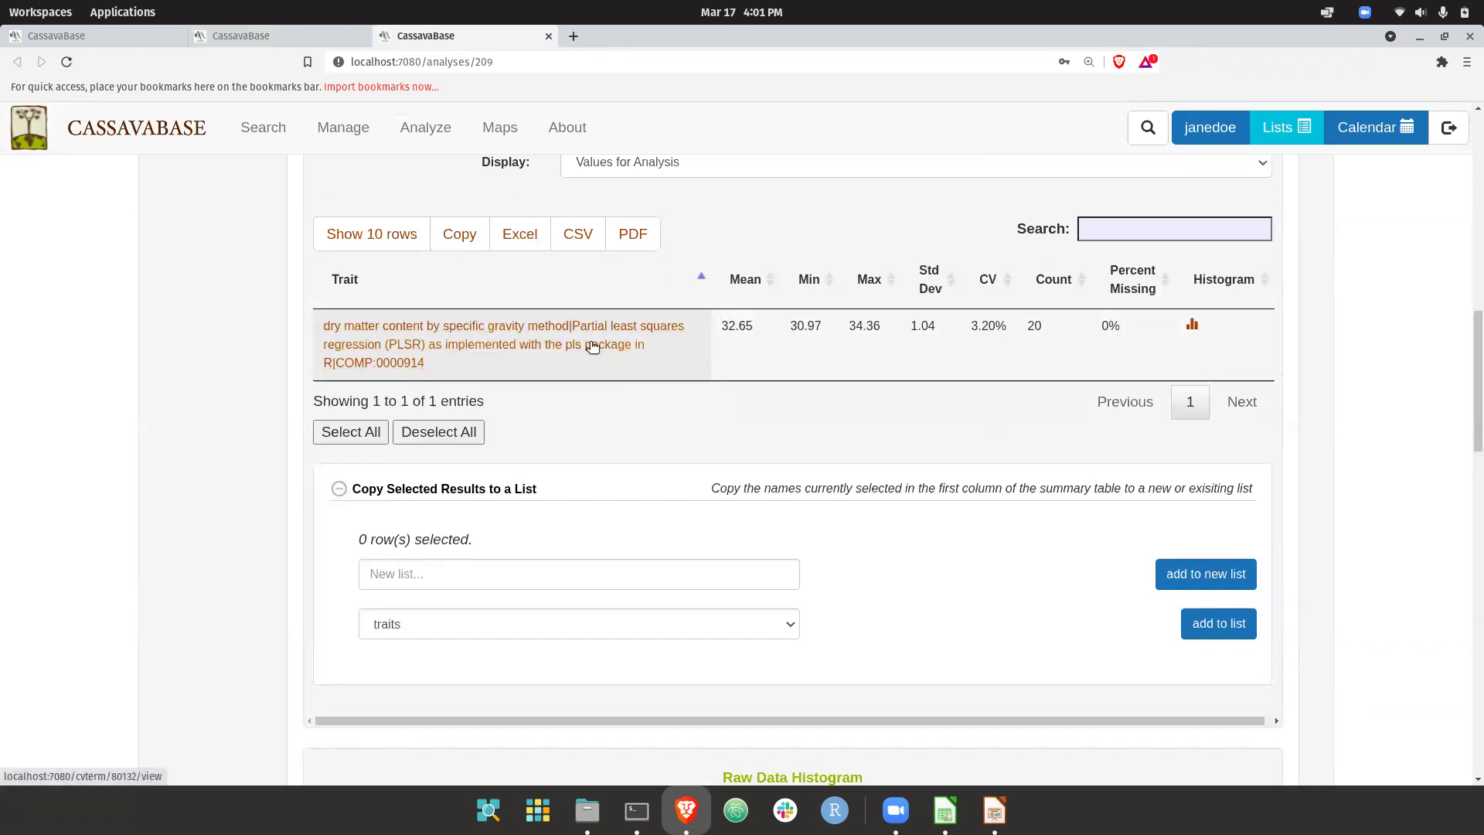
# Expand the analysis's Model Details and examine the model's description, type, properties and files.
pyautogui.scroll(6, 583, 364)
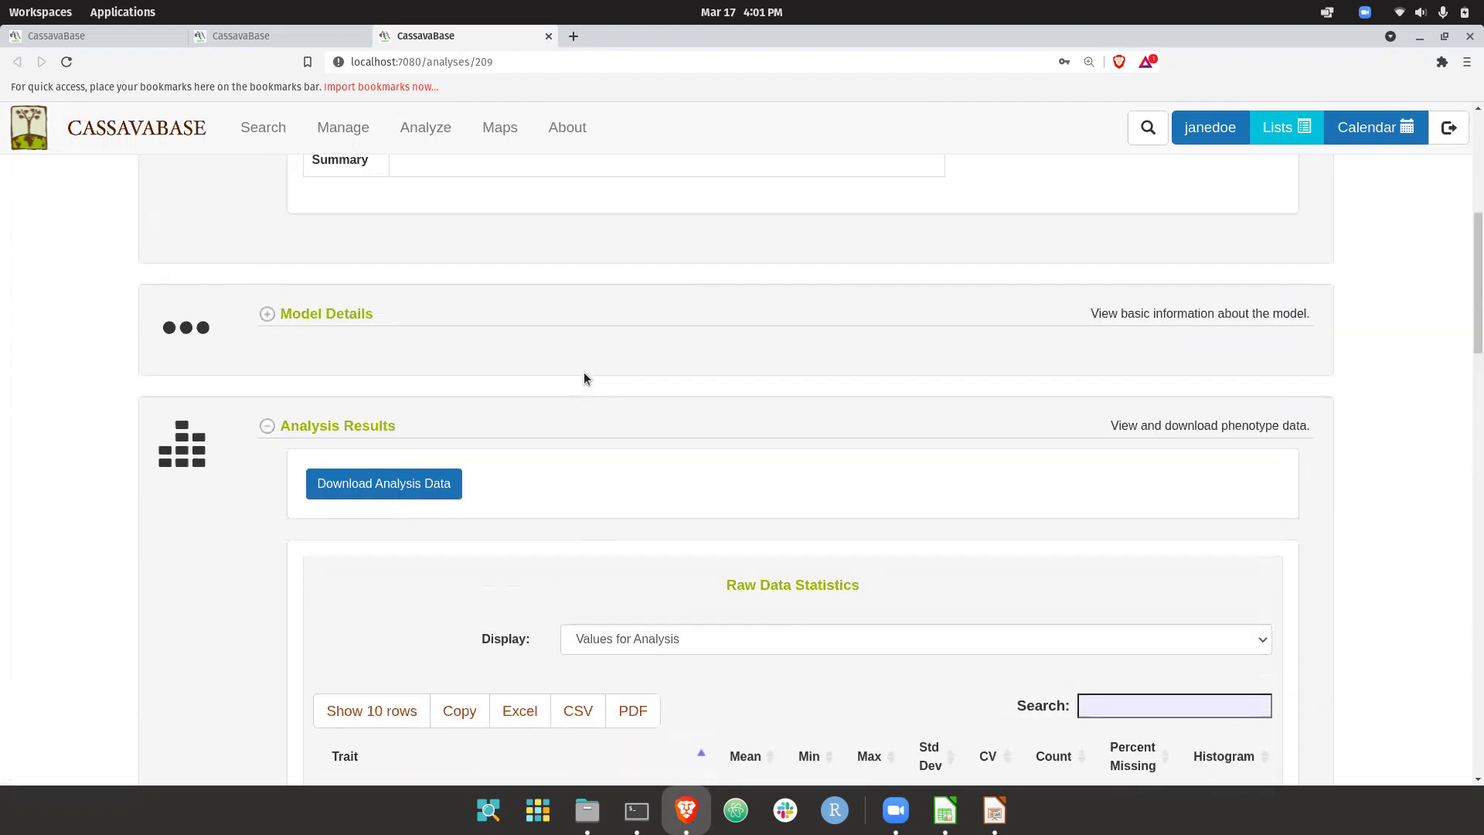
pyautogui.click(328, 317)
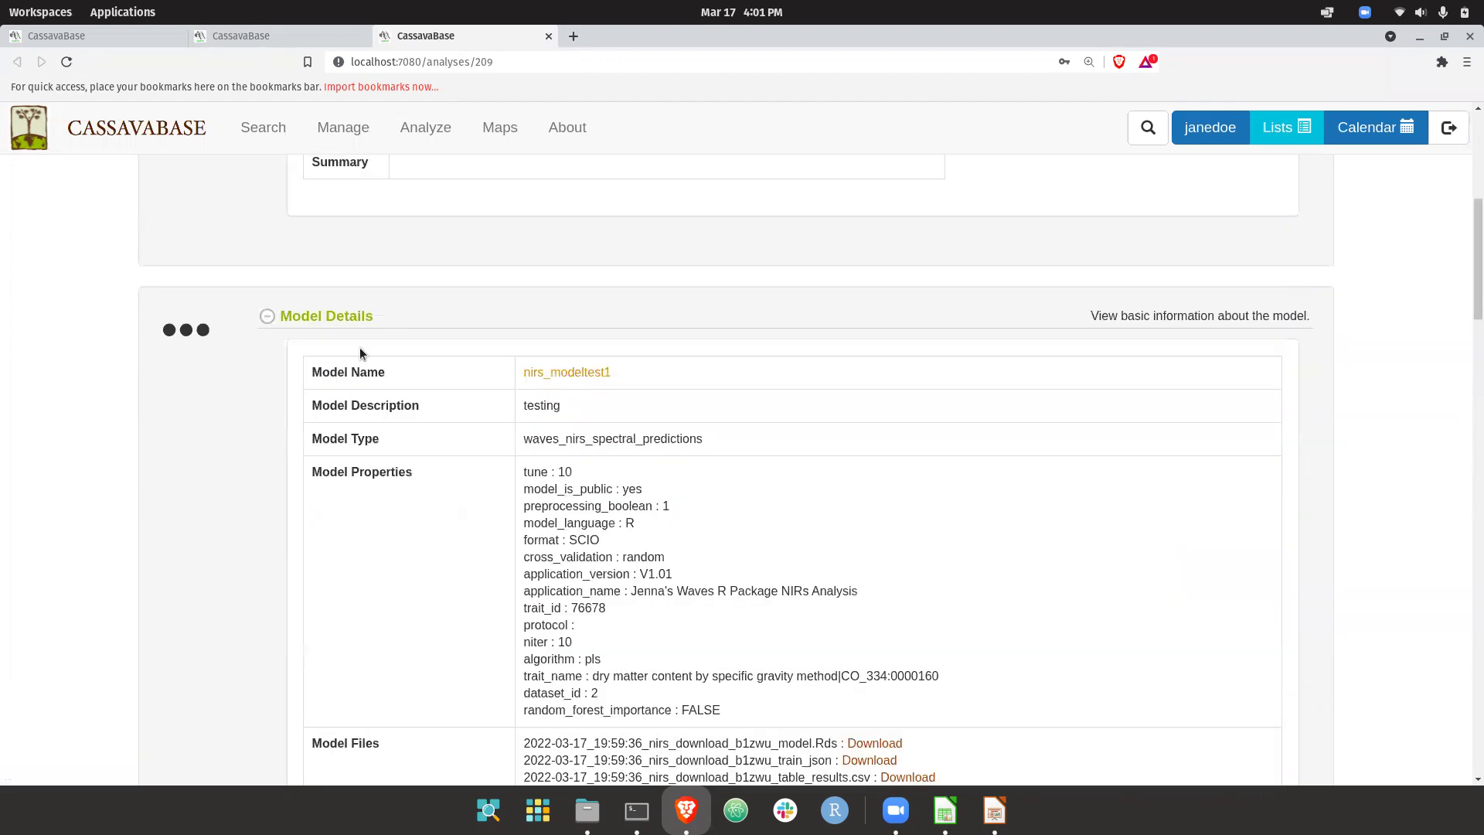
pyautogui.scroll(-1, 360, 354)
pyautogui.scroll(1, 360, 354)
pyautogui.scroll(-4, 360, 353)
pyautogui.scroll(3, 360, 353)
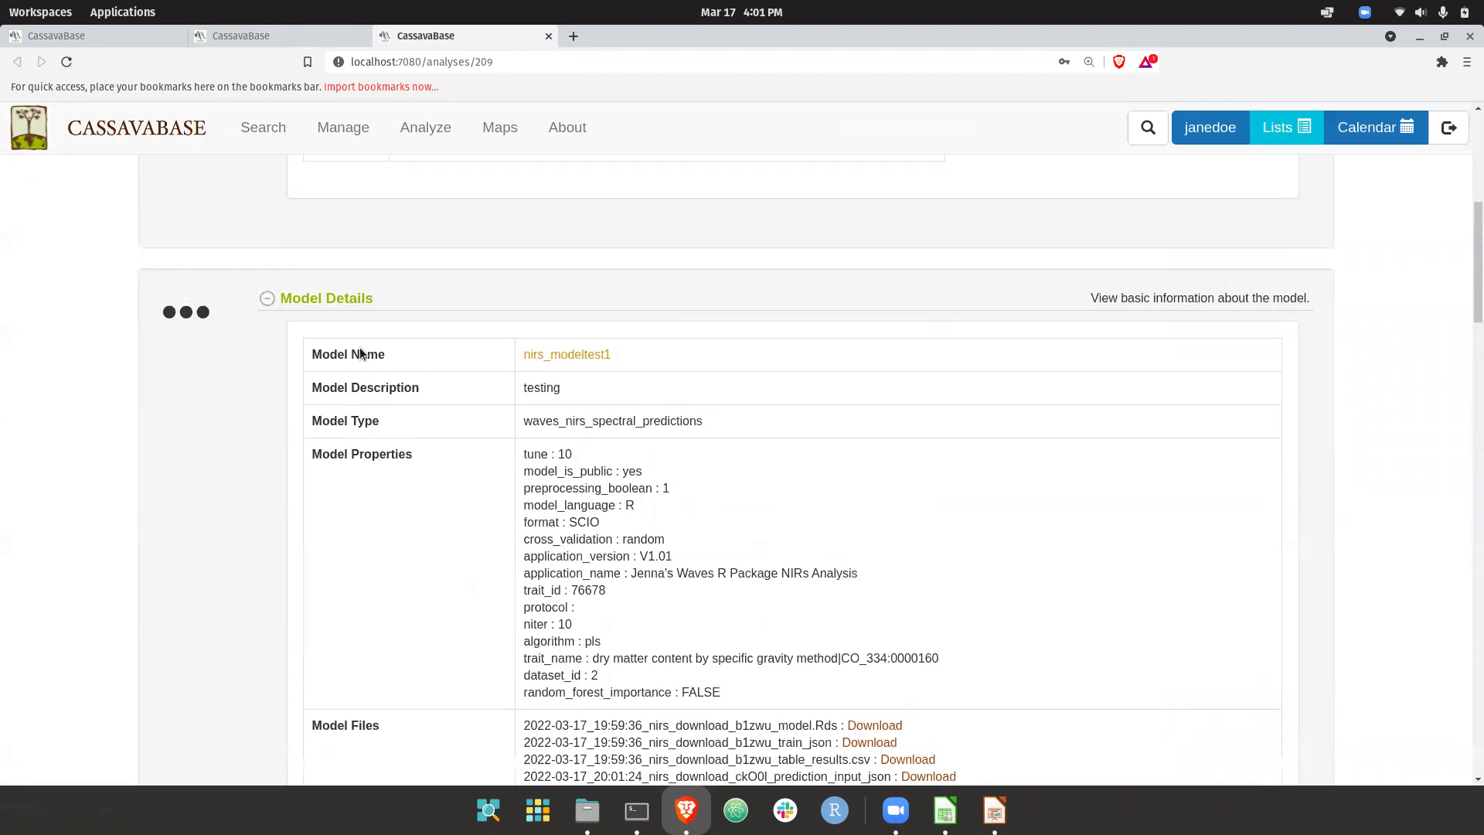
pyautogui.scroll(-2, 360, 352)
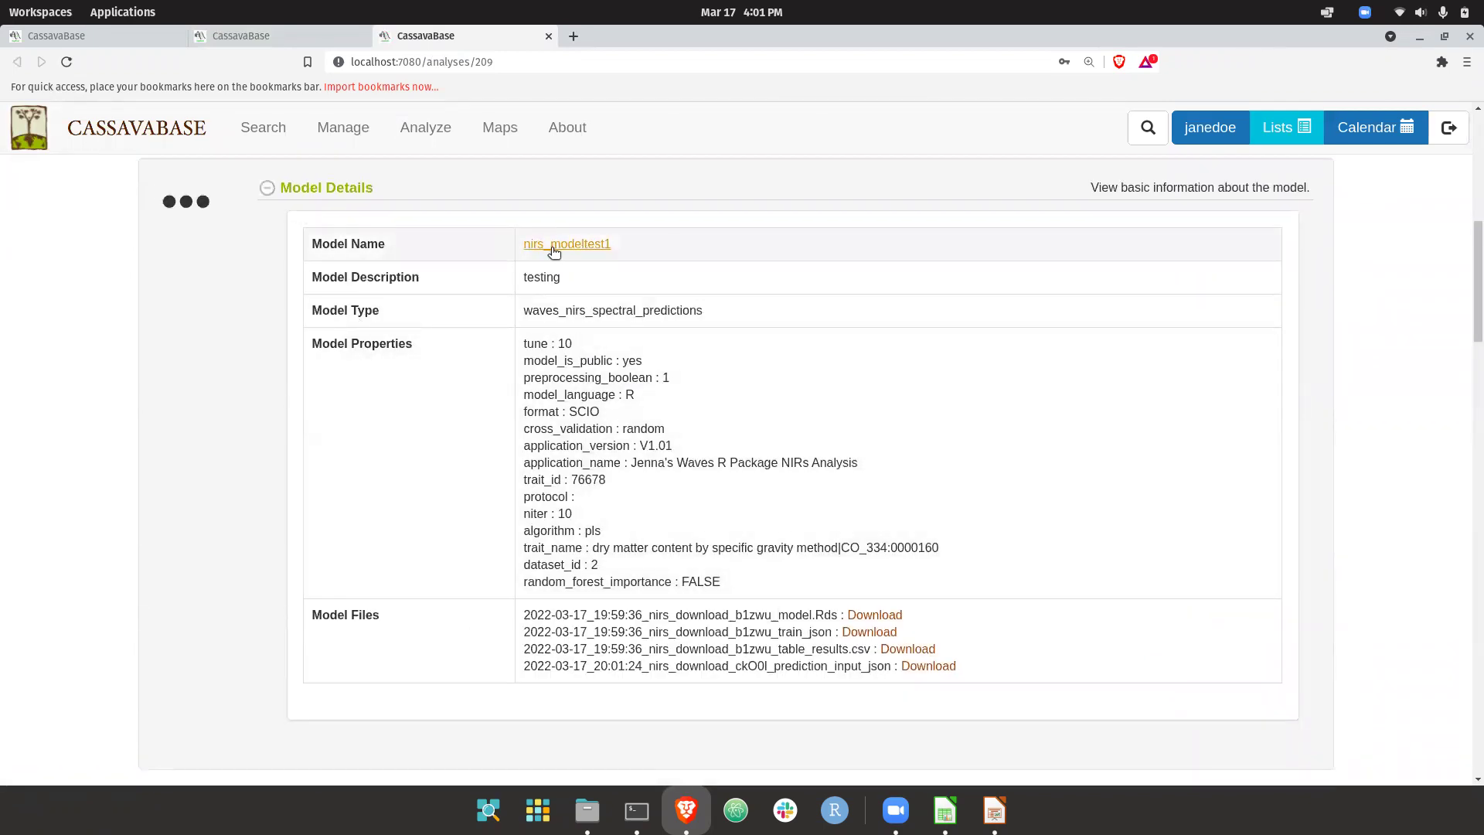
# Open the nirs_modeltest1 model page and review its details, files and the analyses derived from it.
pyautogui.click(549, 246)
pyautogui.scroll(-10, 484, 383)
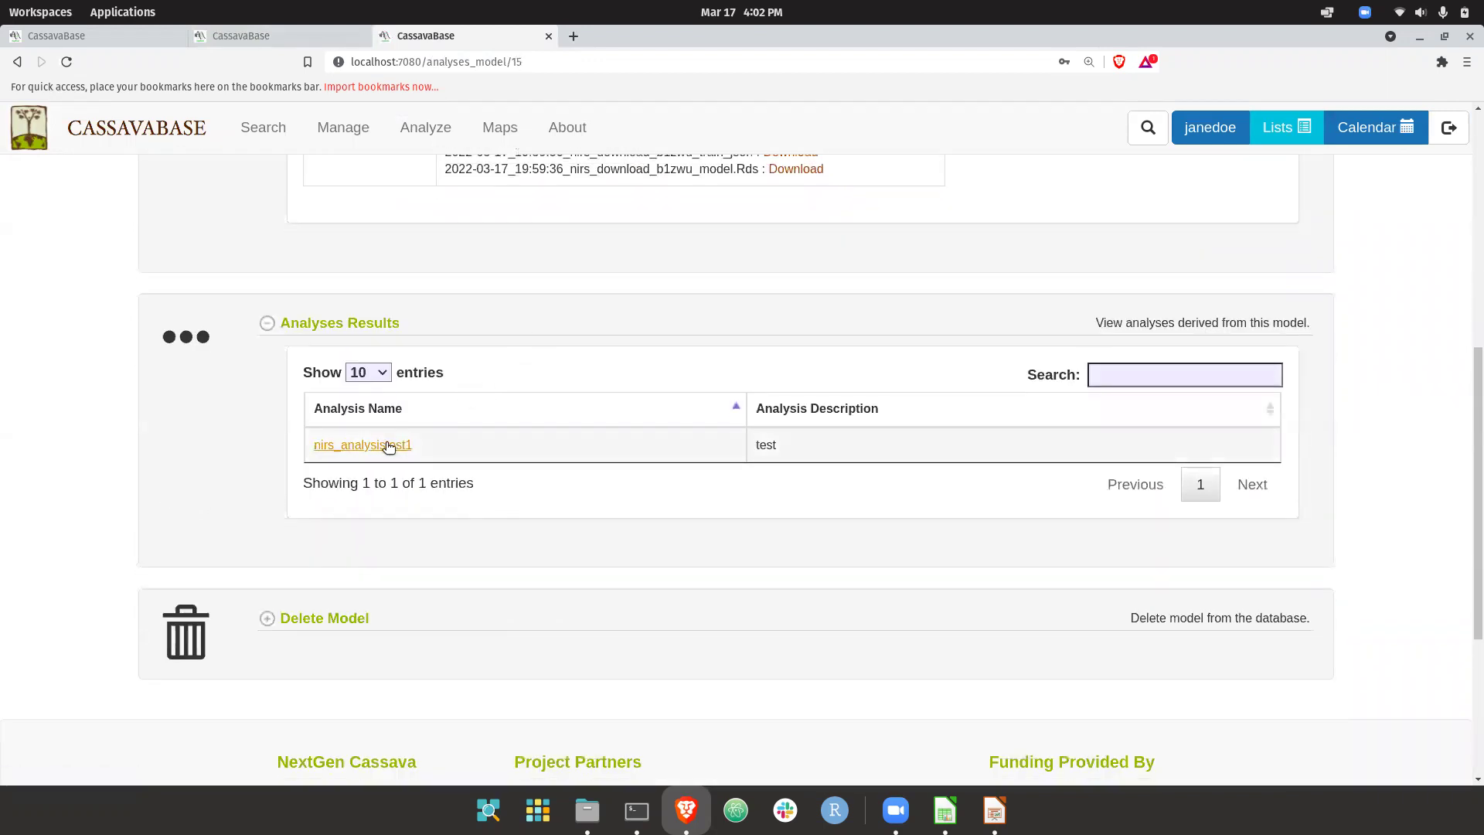
pyautogui.scroll(9, 388, 447)
pyautogui.scroll(-8, 387, 443)
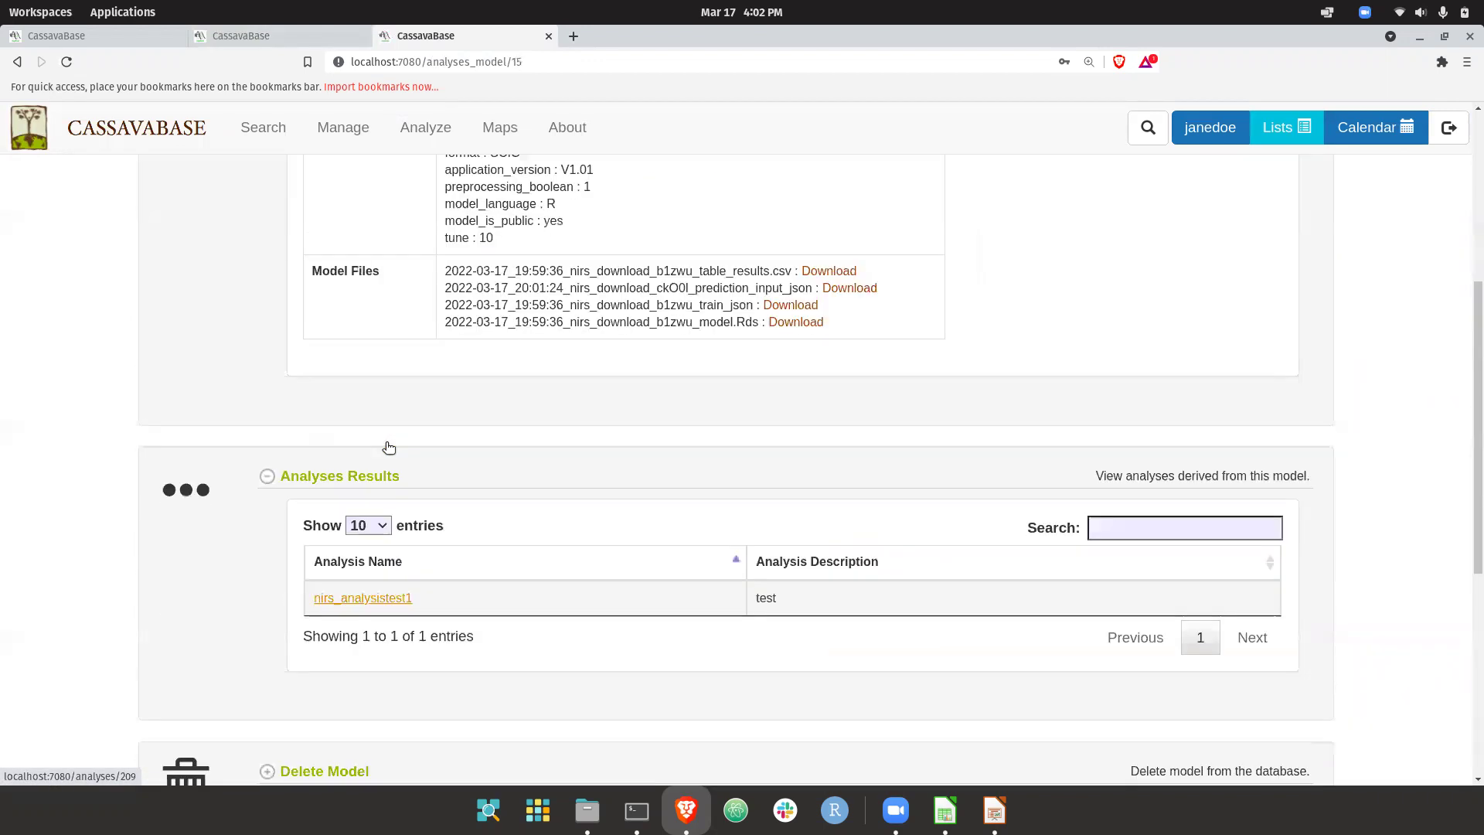
# Go from the model page back to the nirs_analysistest1 analysis and expand its Analysis Results section.
pyautogui.click(374, 510)
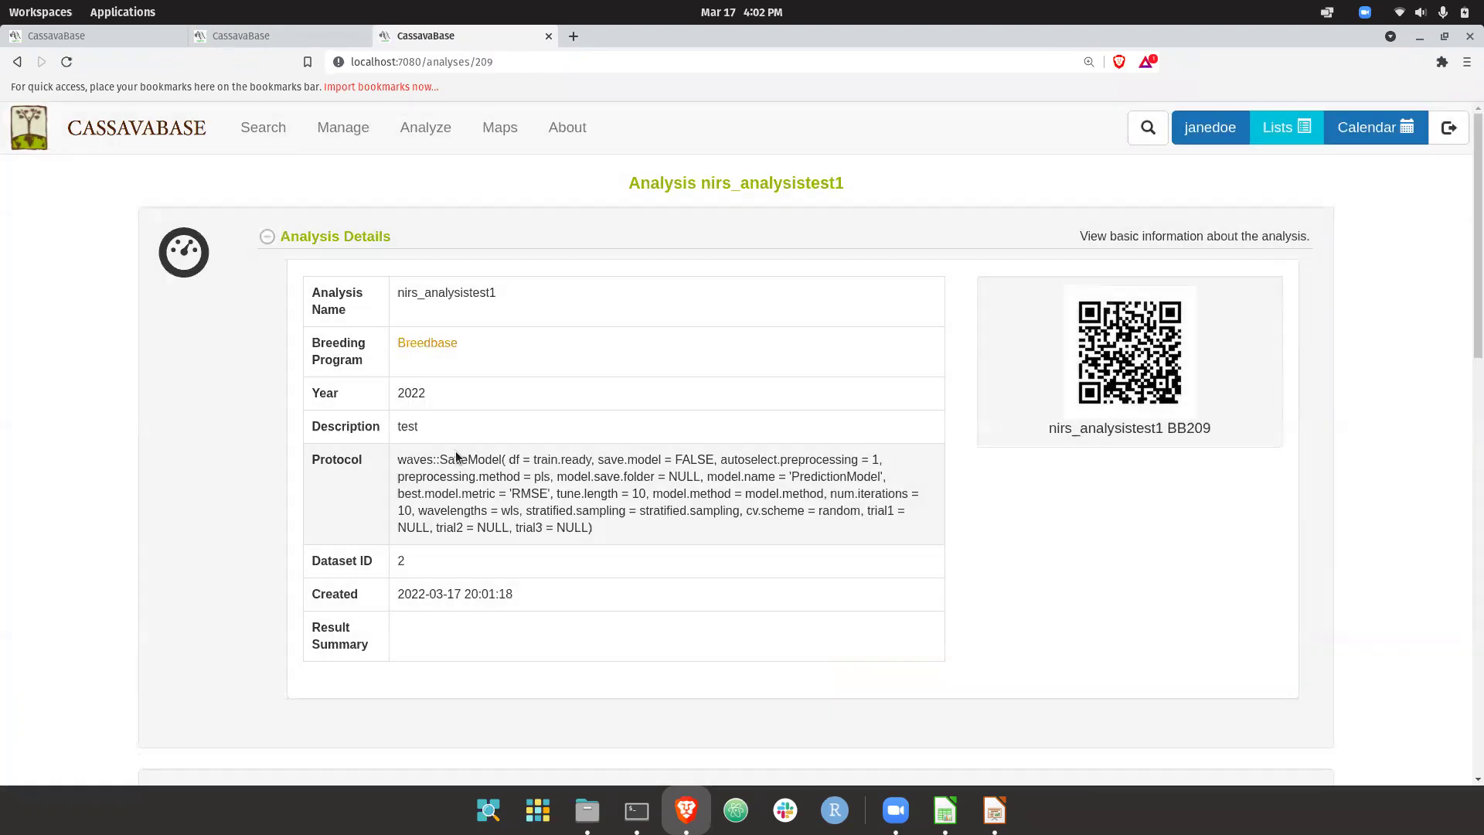
pyautogui.scroll(-10, 456, 452)
pyautogui.scroll(-3, 456, 453)
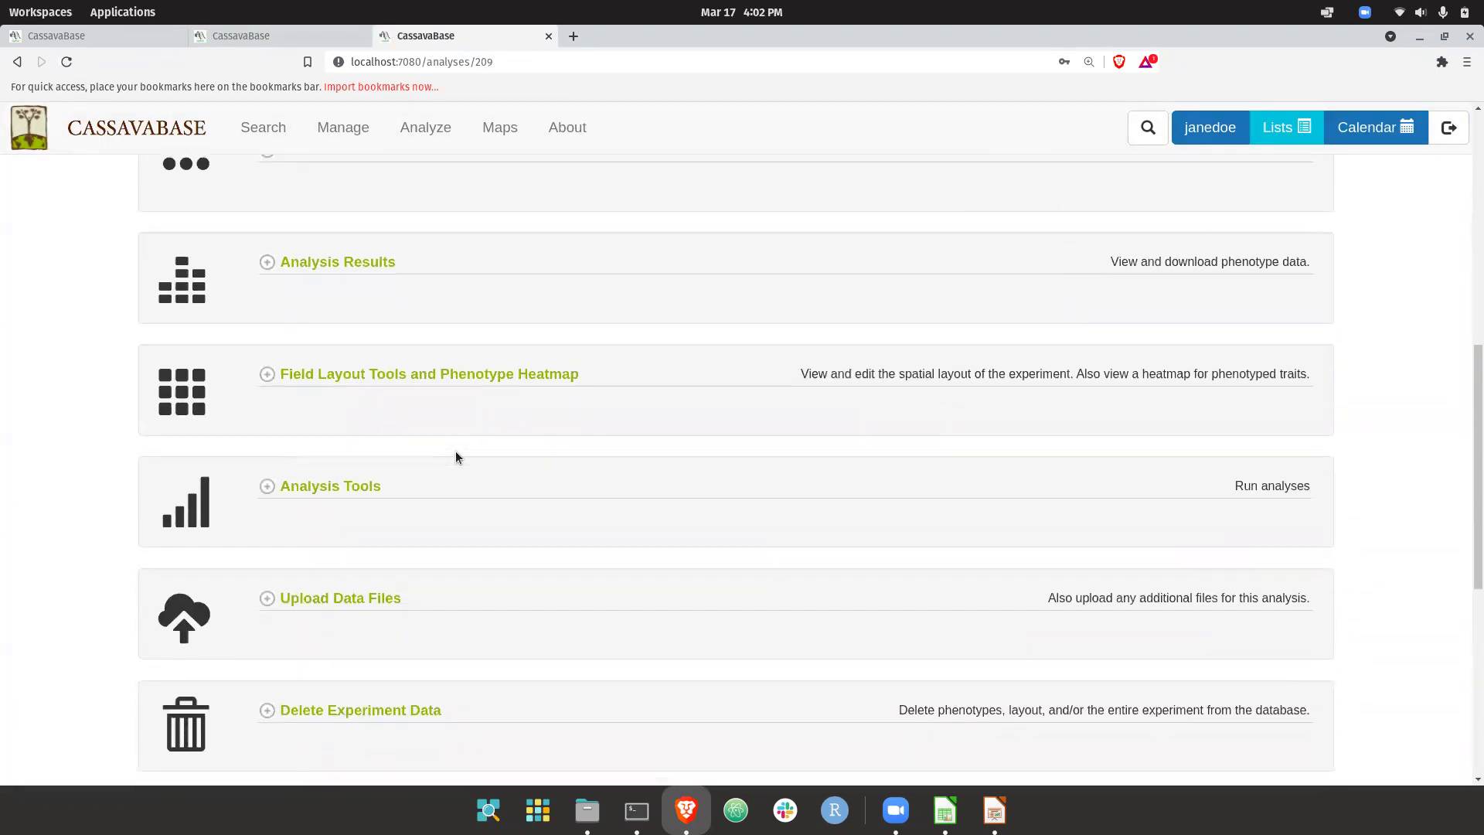
pyautogui.click(268, 264)
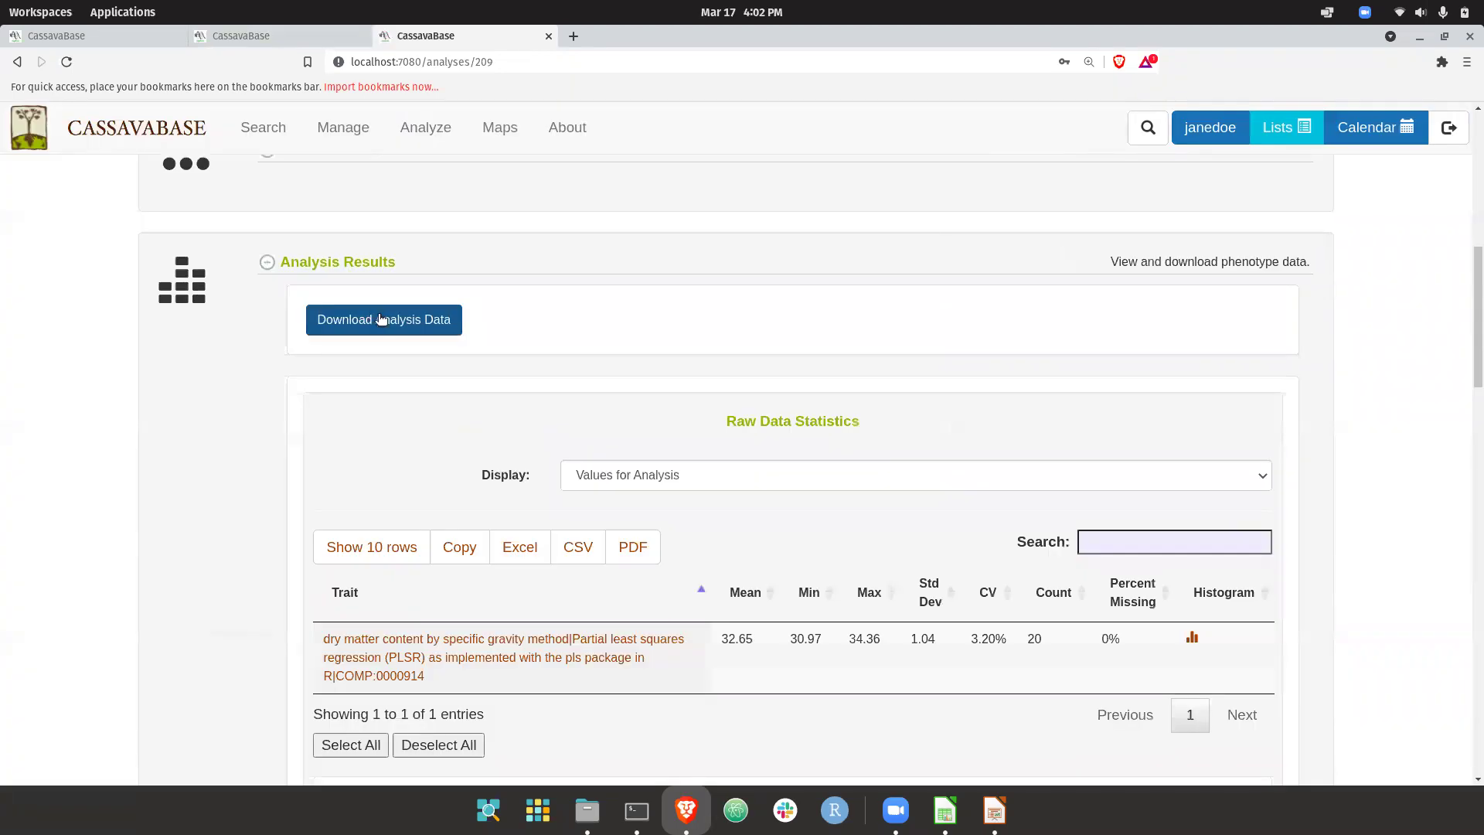
# Download the analysis phenotypes in CSV Wide Format with All Levels and All Values, and open phenotype.csv using the preset import options.
pyautogui.click(382, 320)
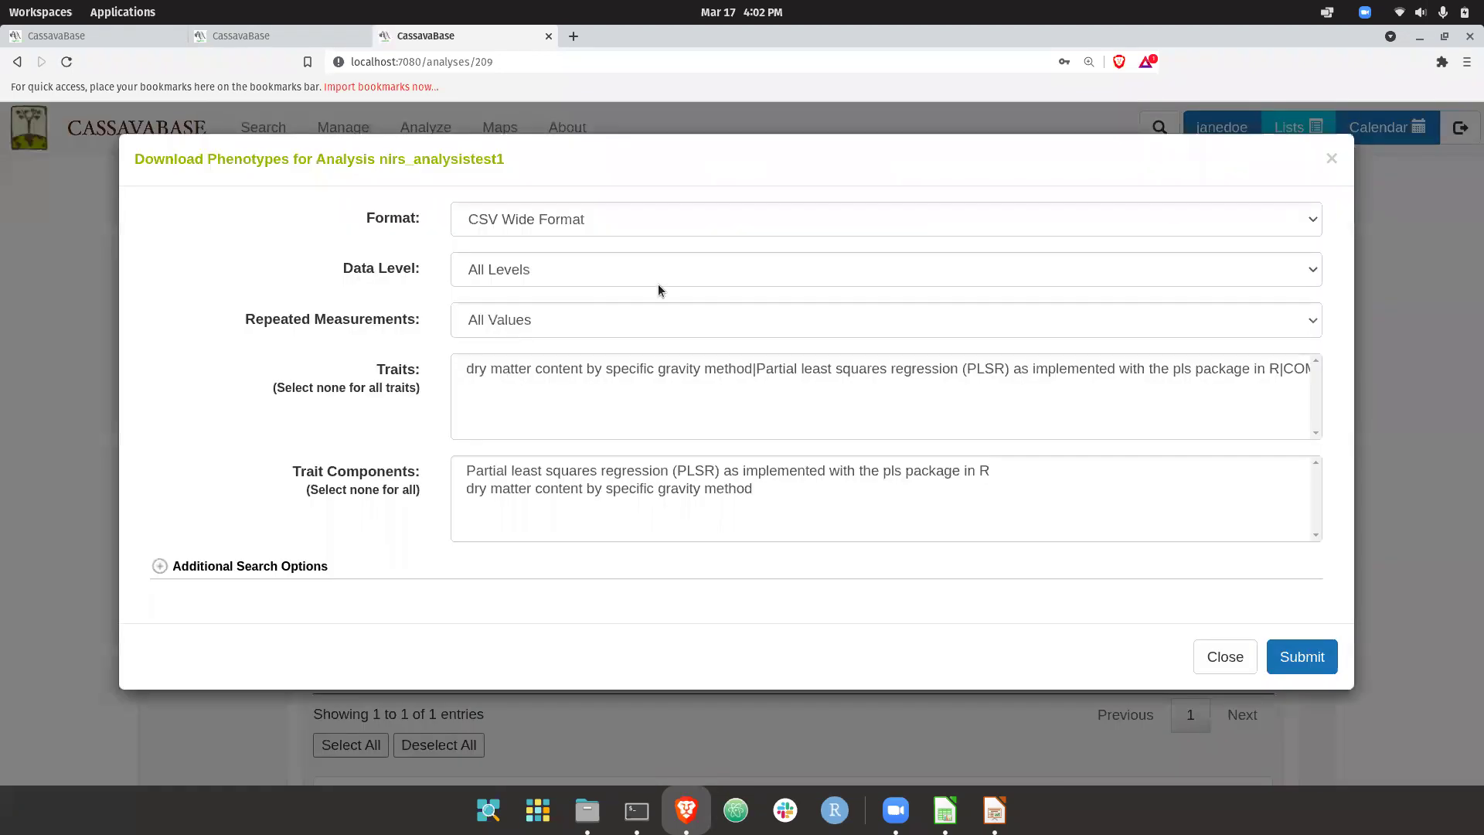
pyautogui.click(1302, 656)
pyautogui.click(1185, 72)
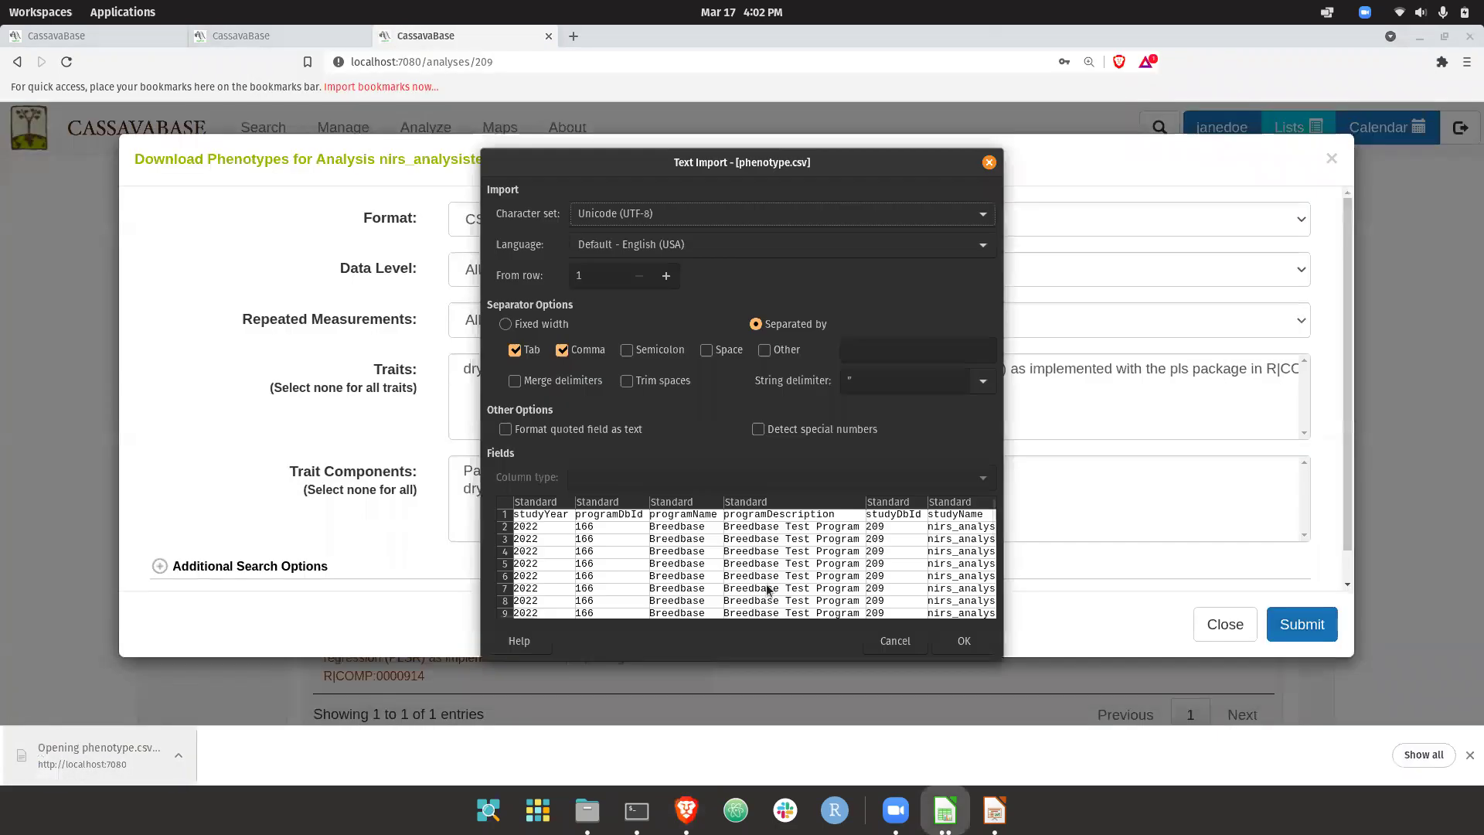
pyautogui.click(959, 644)
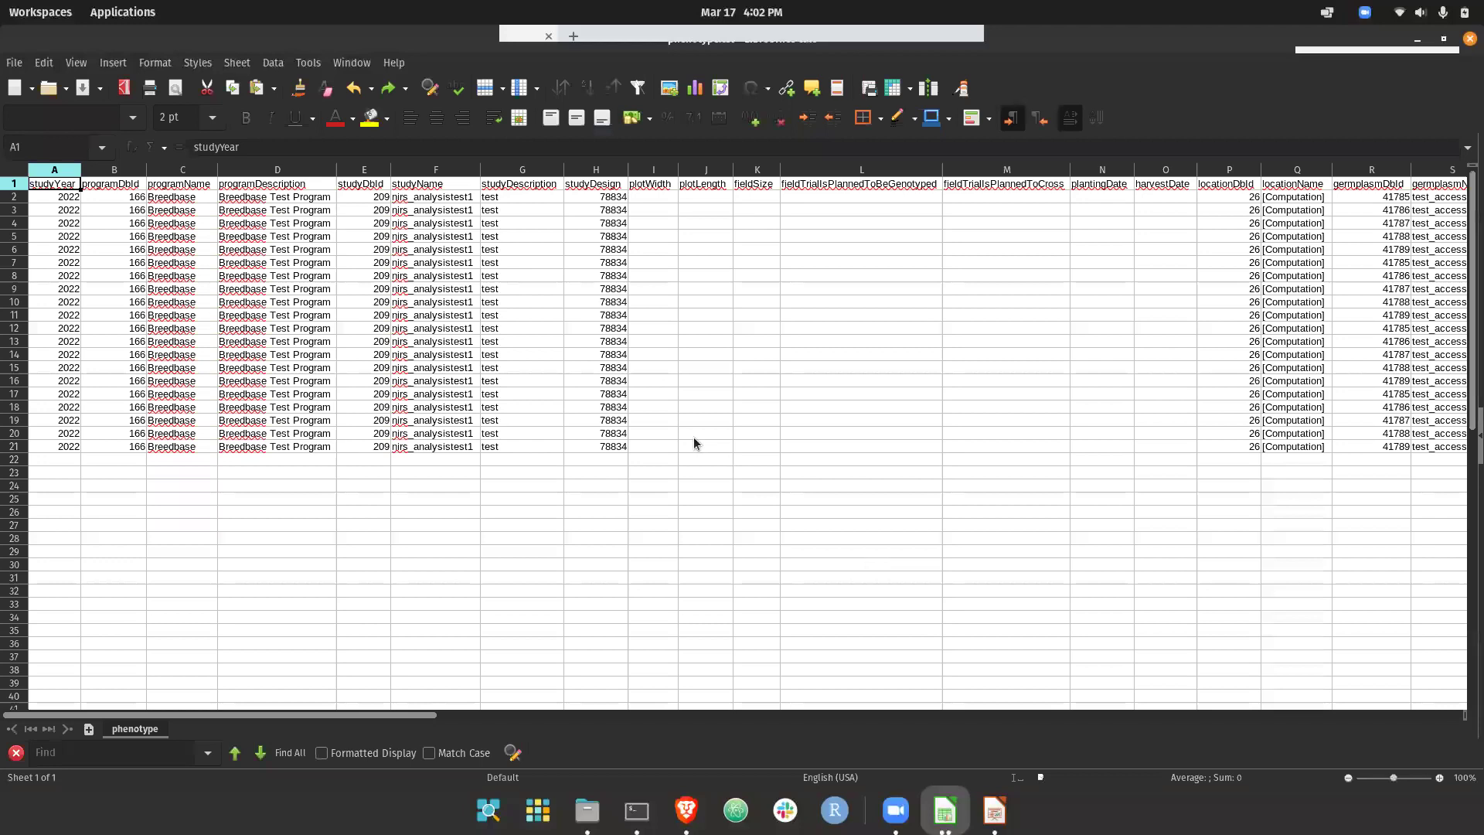
# Examine the predicted dry matter values in phenotype.csv, selecting cells AO2:AO20.
pyautogui.hscroll(10, 693, 438)
pyautogui.moveTo(898, 196); pyautogui.dragTo(911, 433)
pyautogui.hscroll(-10, 911, 433)
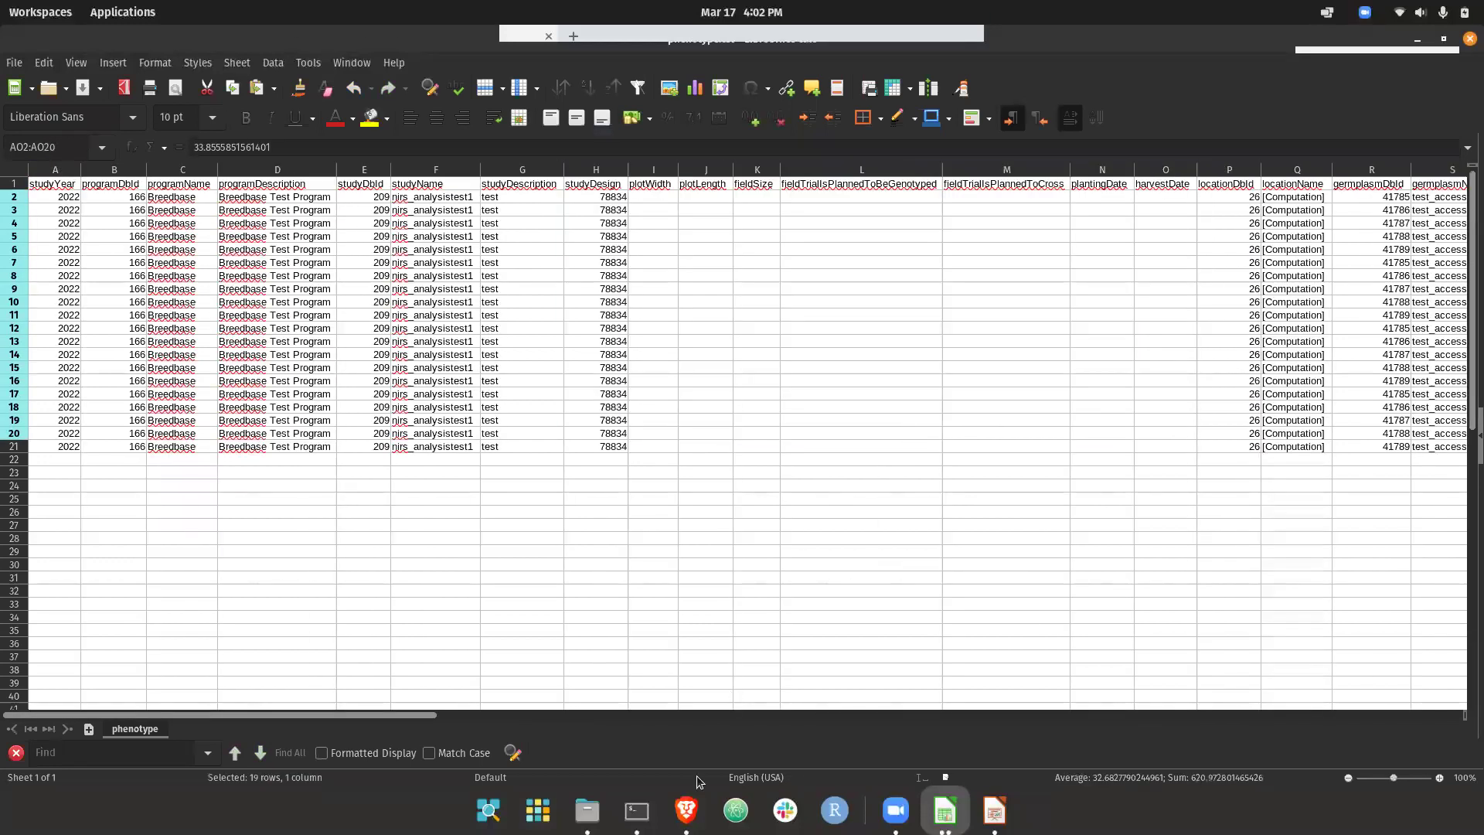
# Switch to the browser to close the phenotype download dialog, and bring up the NIRS Analysis Pipeline presentation in LibreOffice Impress.
pyautogui.click(685, 810)
pyautogui.click(1210, 659)
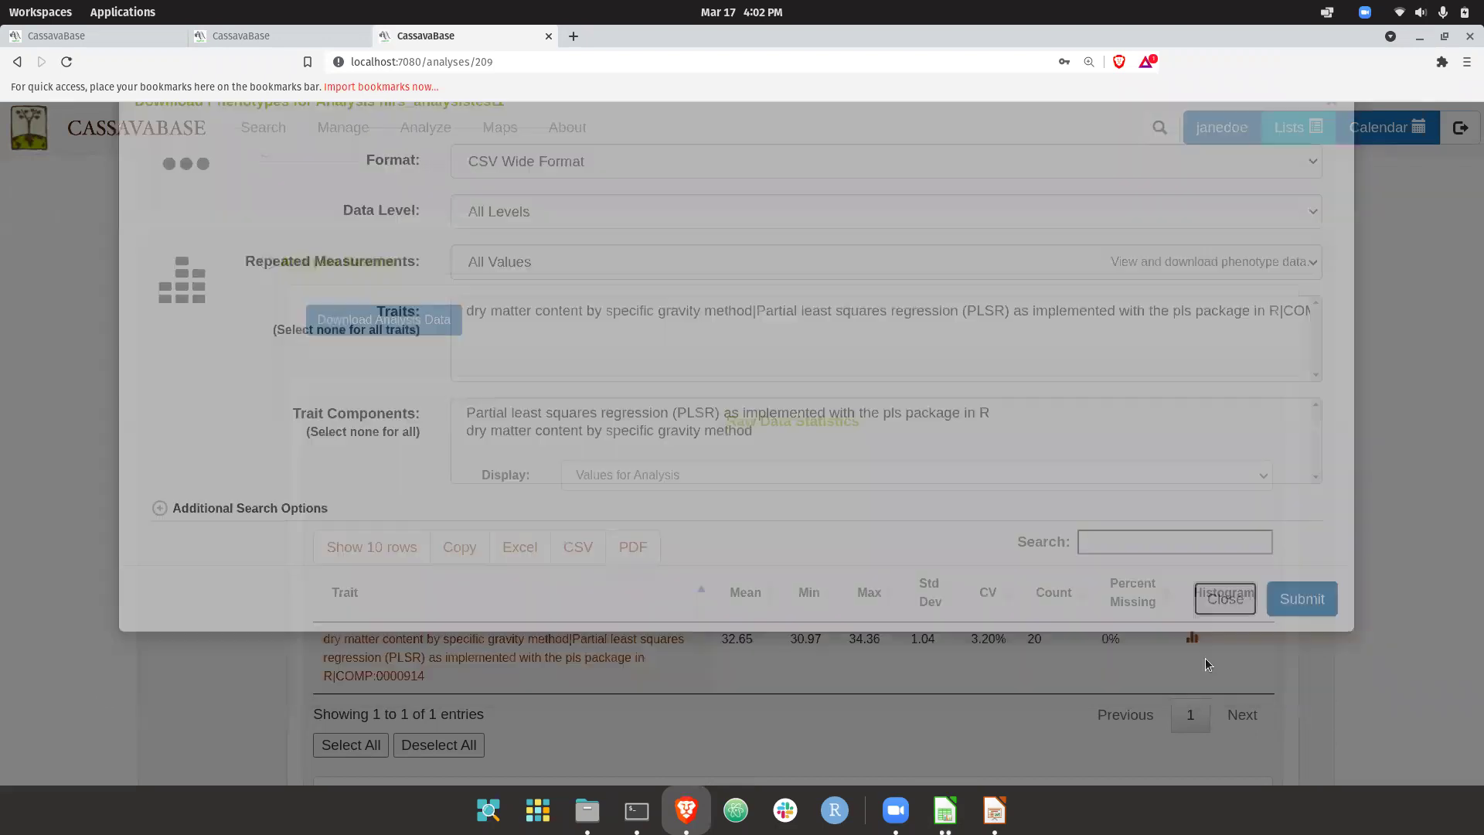
pyautogui.click(997, 811)
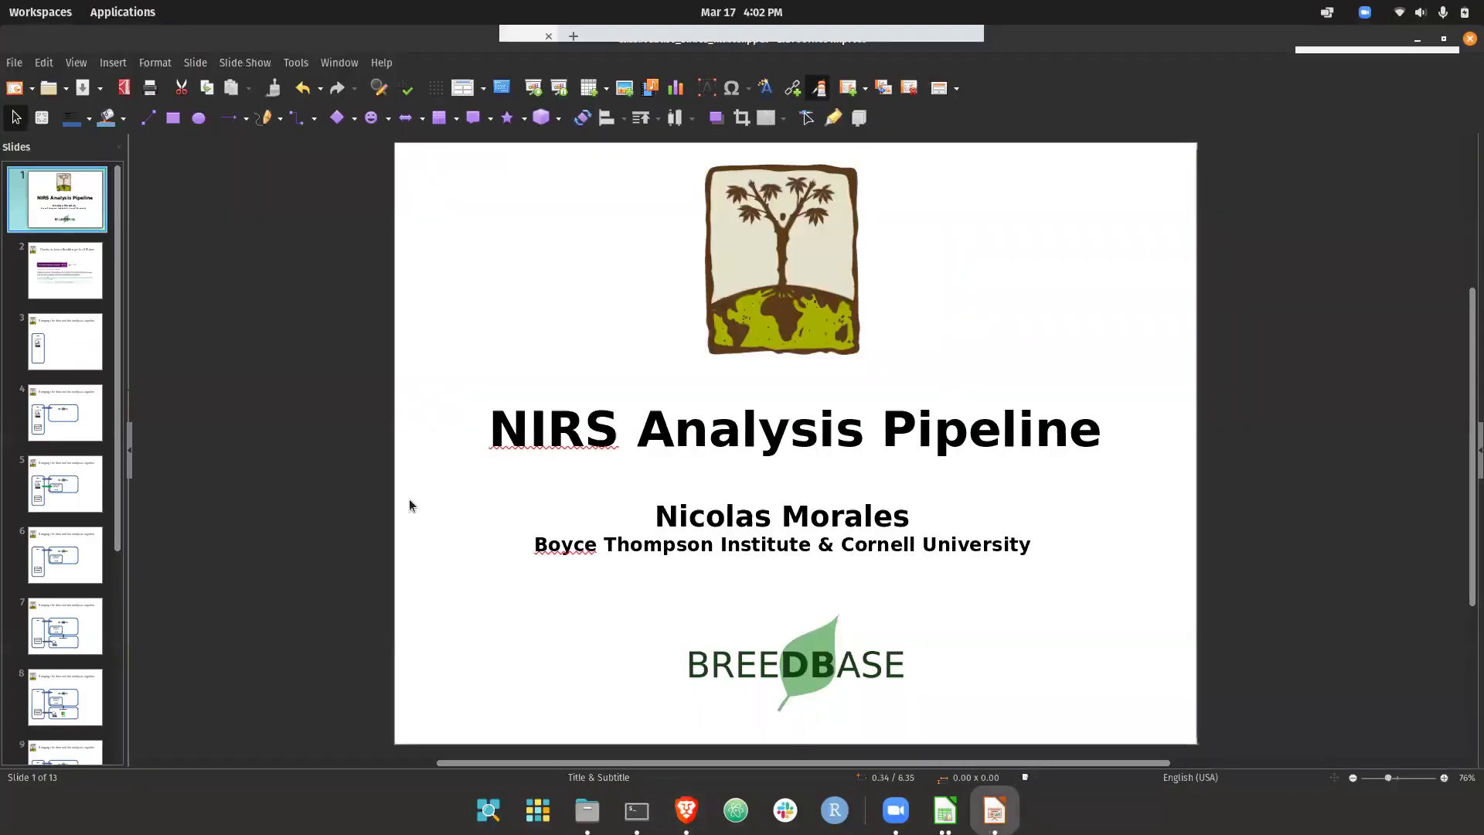